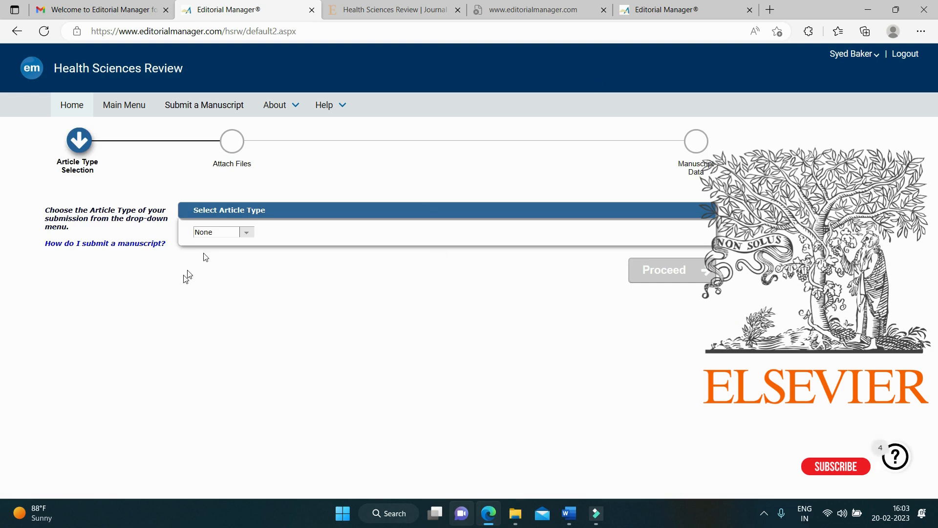
Step: Choose Review as the article type and proceed with the submission
left_click(245, 233)
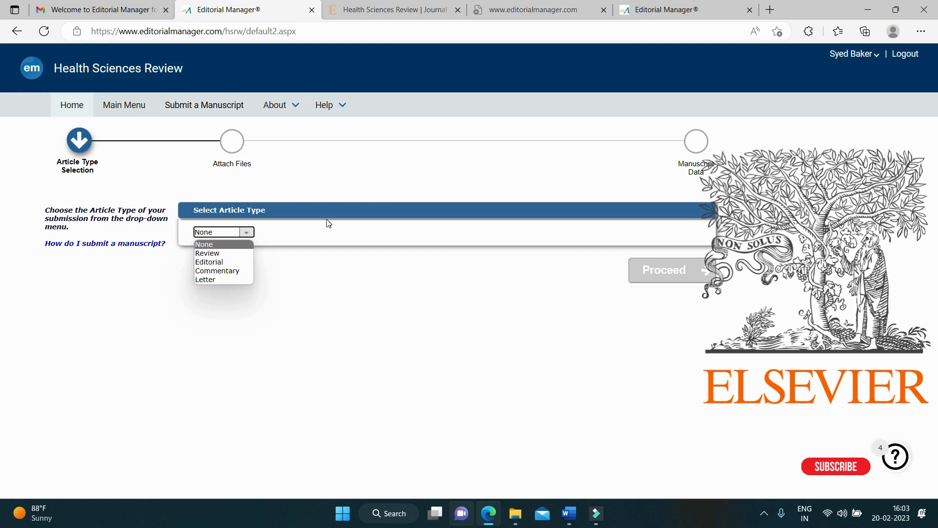
left_click(238, 253)
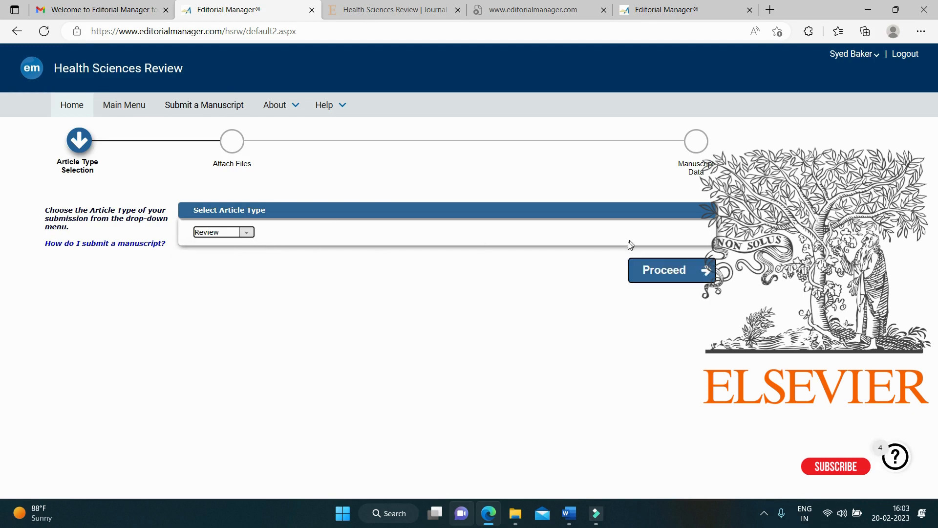
left_click(664, 269)
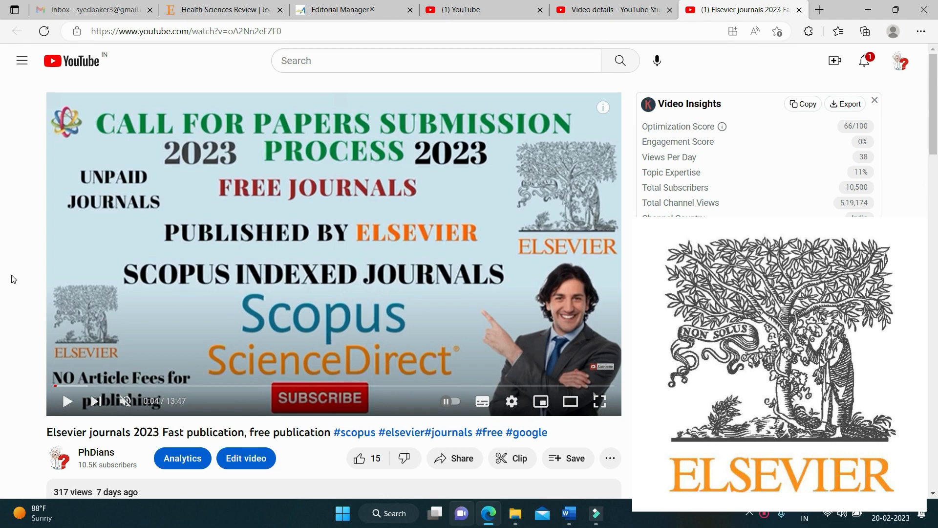
Step: Play the Elsevier journals video, close the insights panel and skip ahead to about 0:28
left_click(68, 401)
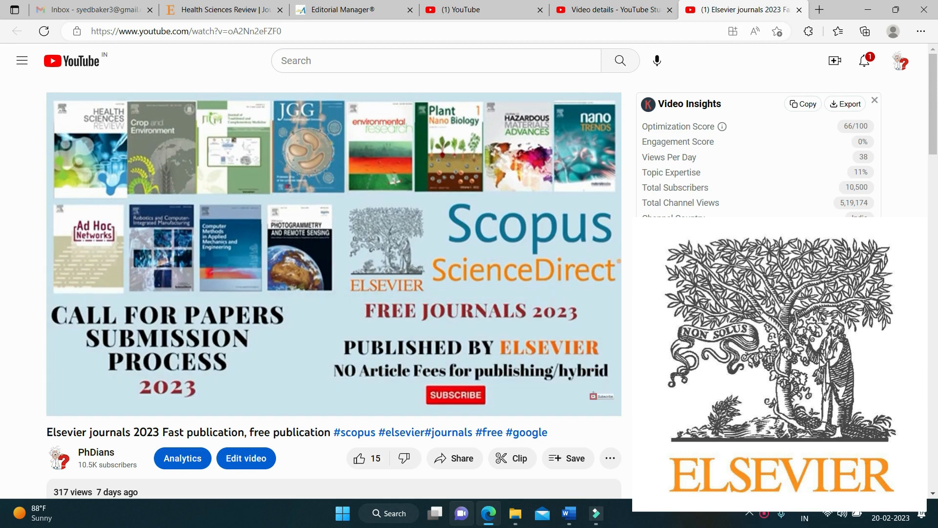
left_click(874, 100)
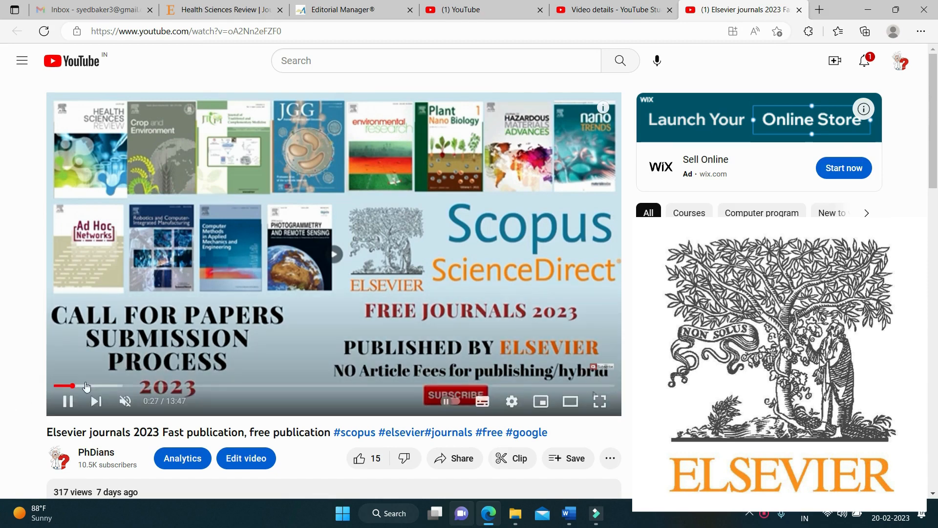
left_click_drag(78, 386, 58, 396)
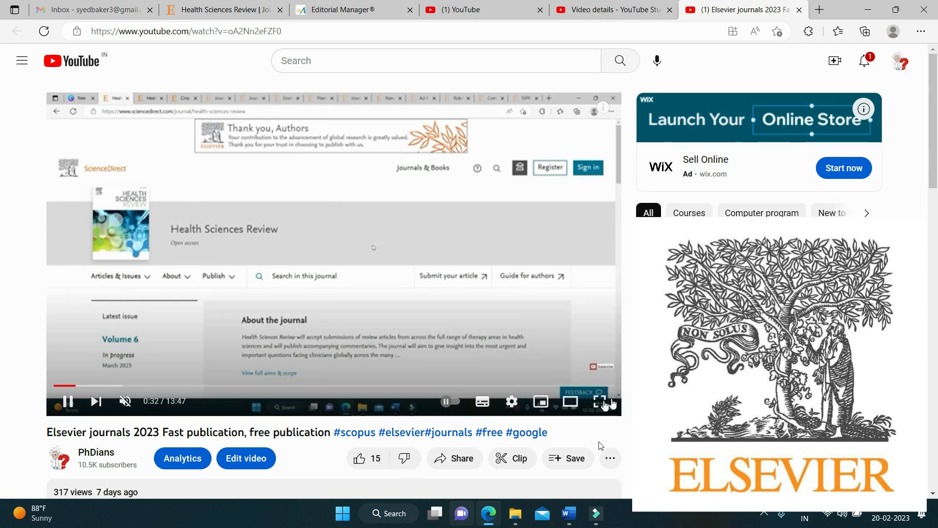
key("F11")
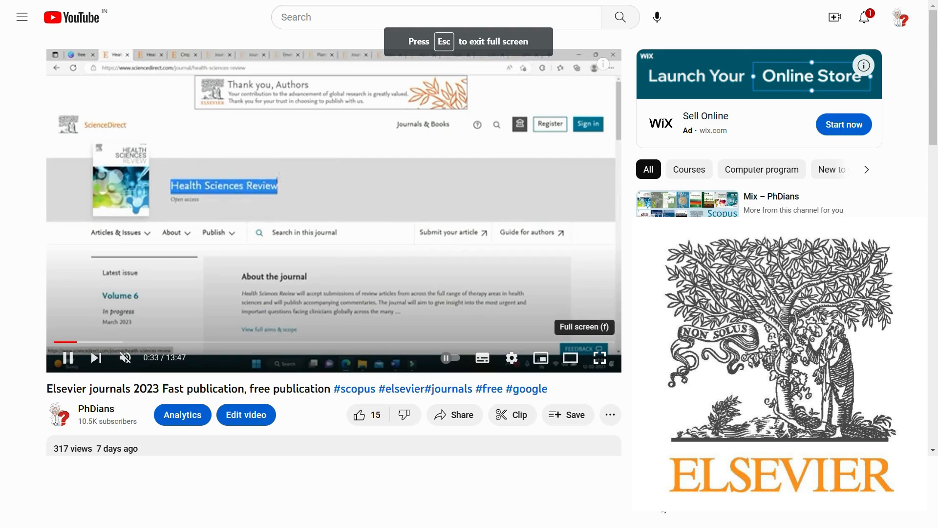
Step: Watch the video full screen up to the Health Sciences Review fee-waiver explanation
double_click(461, 272)
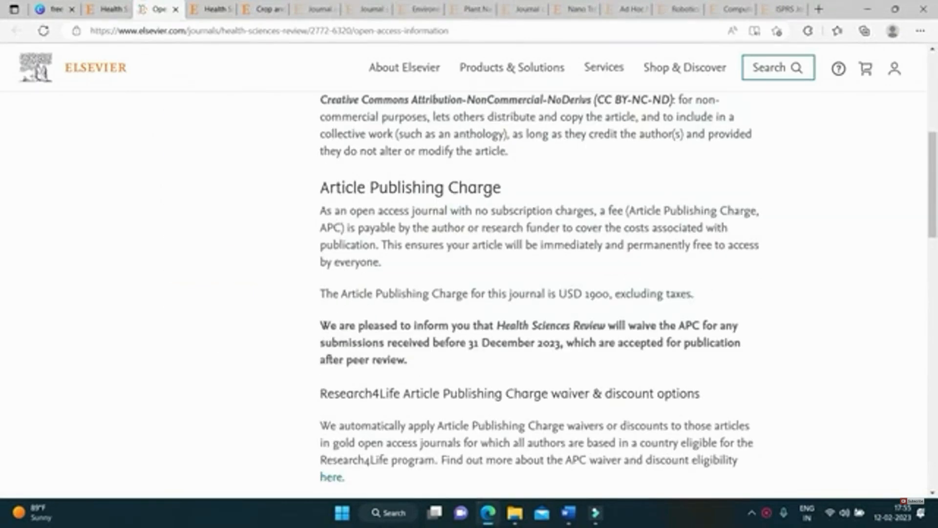
triple_click(394, 359)
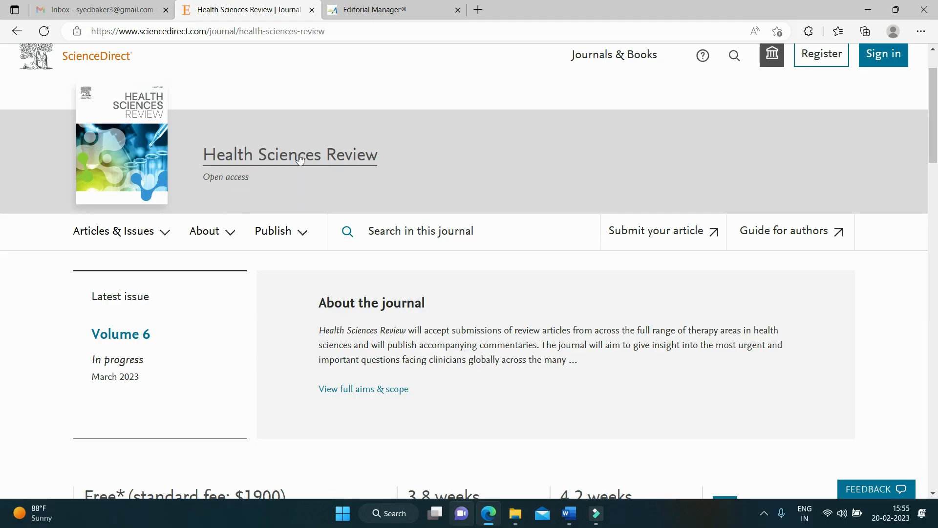
Step: Select the Health Sciences Review title and choose Submit your article from the Publish menu
scroll(264, 186, "up", 2)
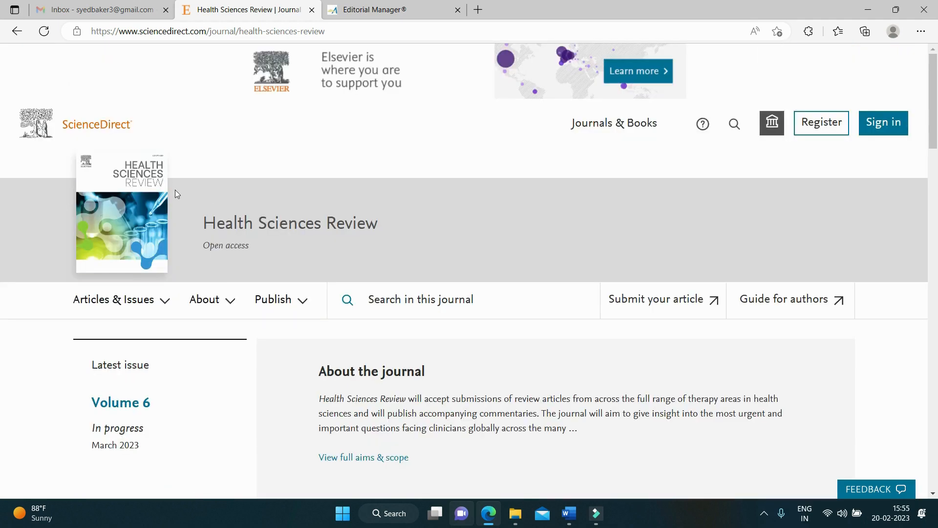
scroll(177, 194, "down", 3)
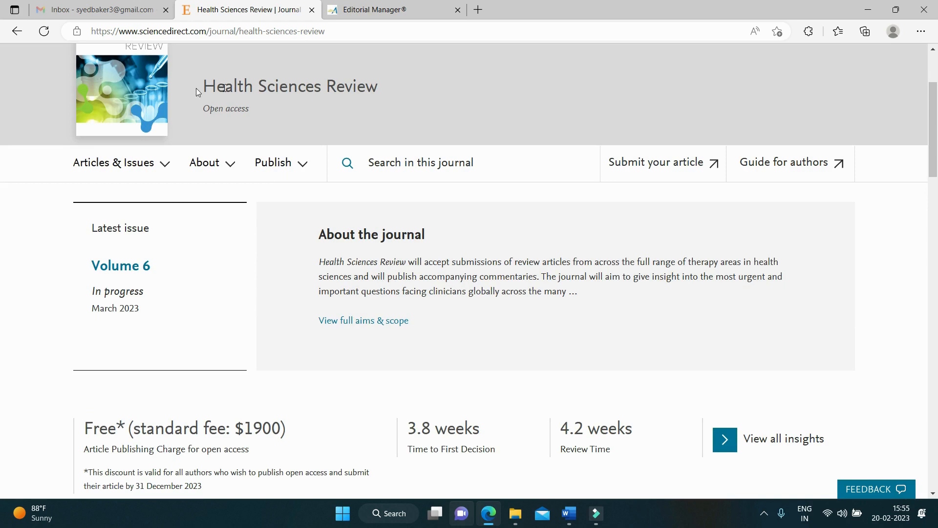
left_click_drag(198, 88, 400, 88)
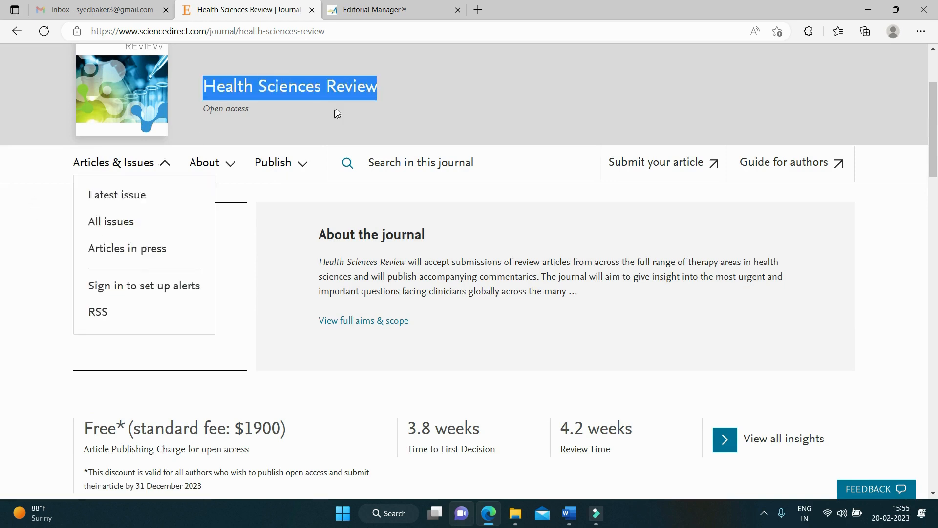
scroll(342, 120, "up", 3)
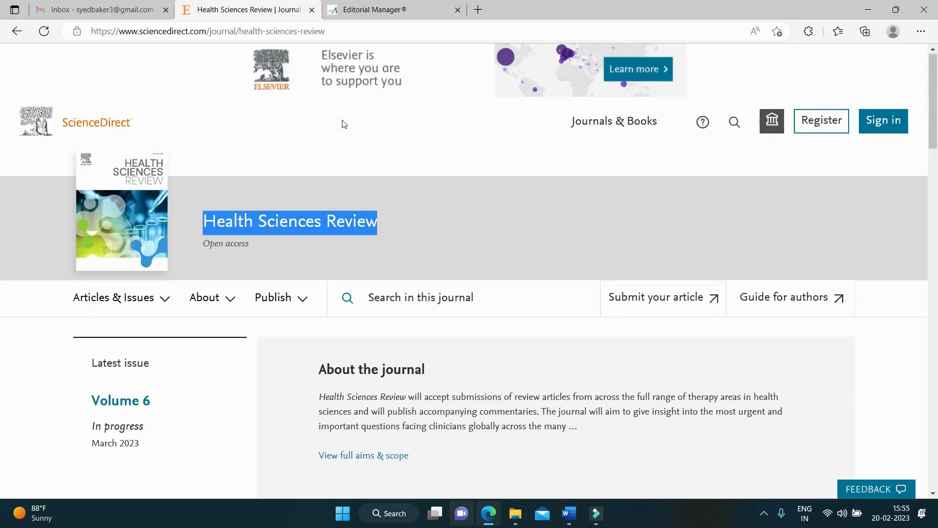
left_click(300, 272)
mouse_move(295, 309)
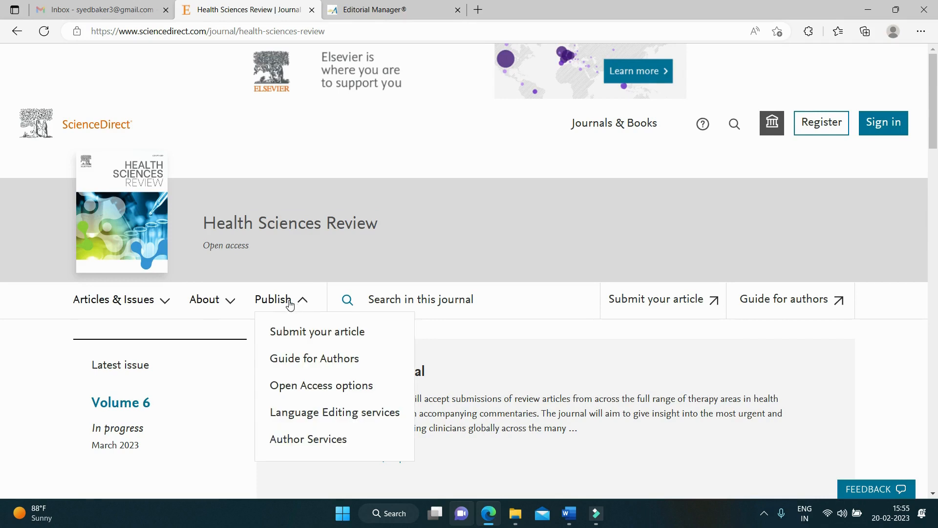
left_click(296, 334)
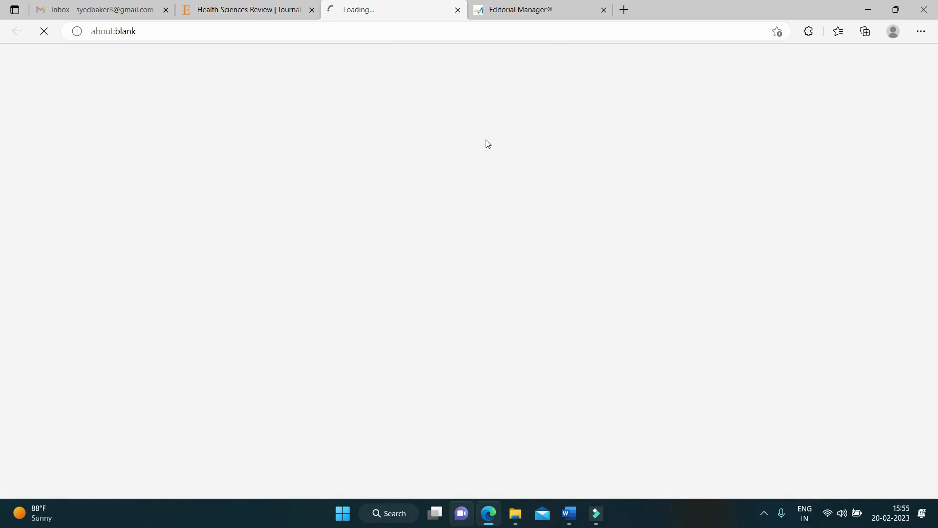
Step: Go to the Editorial Manager login page and choose Register Now
left_click(534, 6)
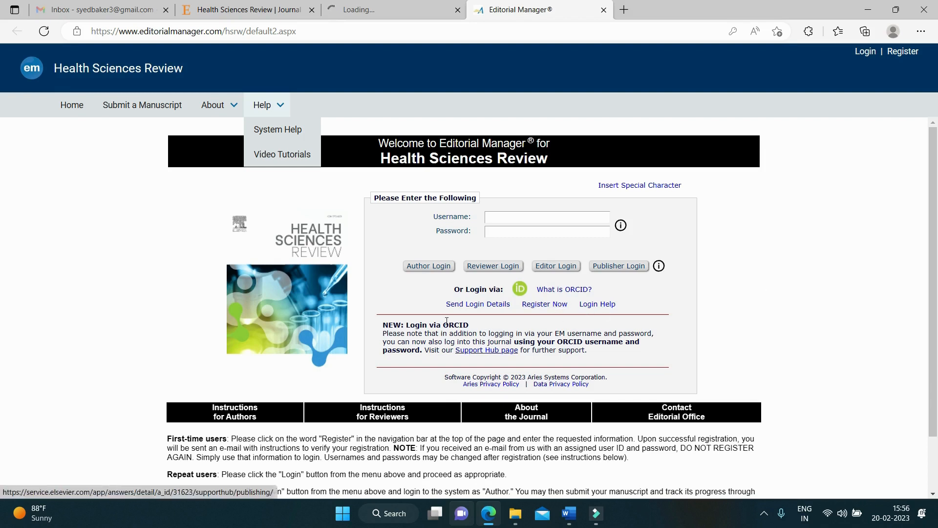
left_click(544, 305)
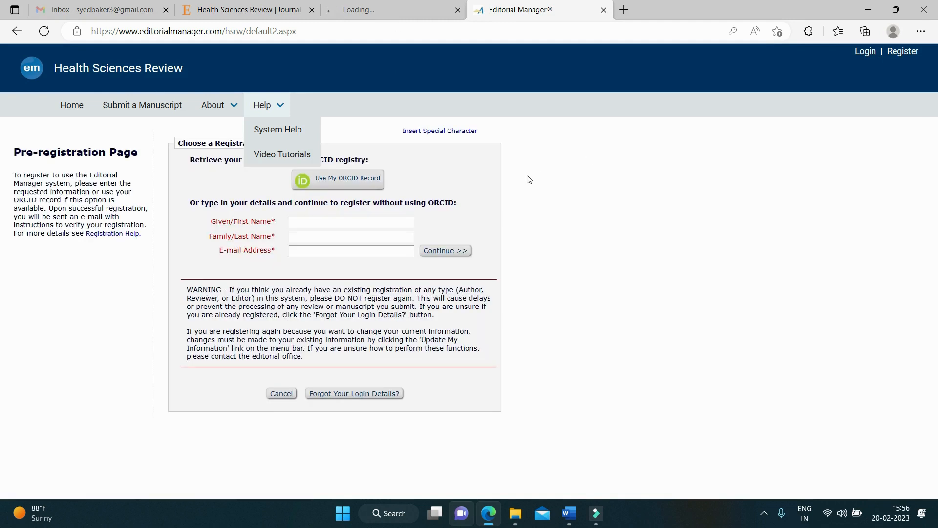
Step: Autofill the registrant's first name, last name and e-mail, then continue to the Registration Page
left_click(344, 223)
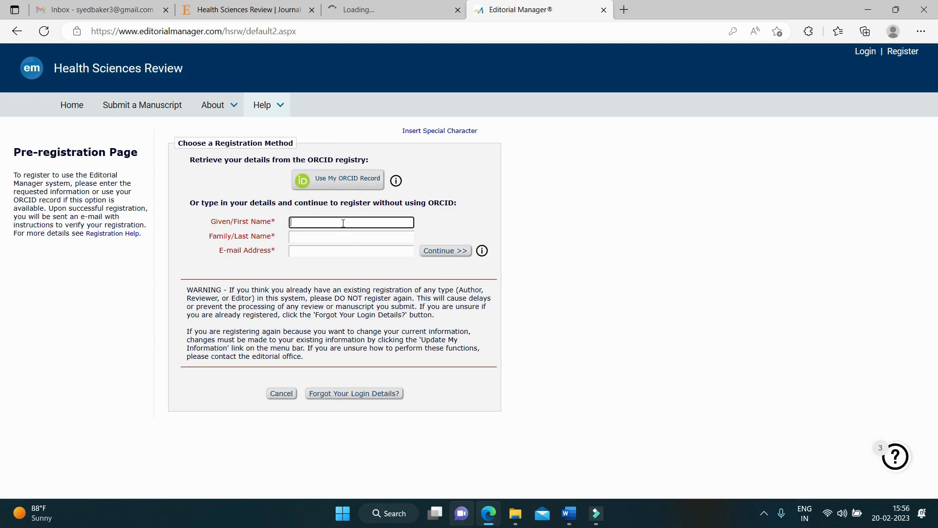
type("s")
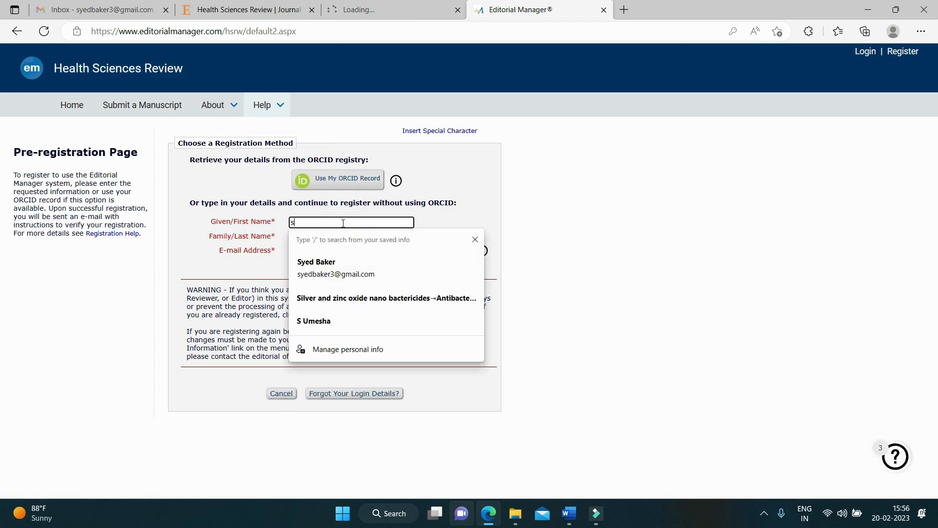
type("yed")
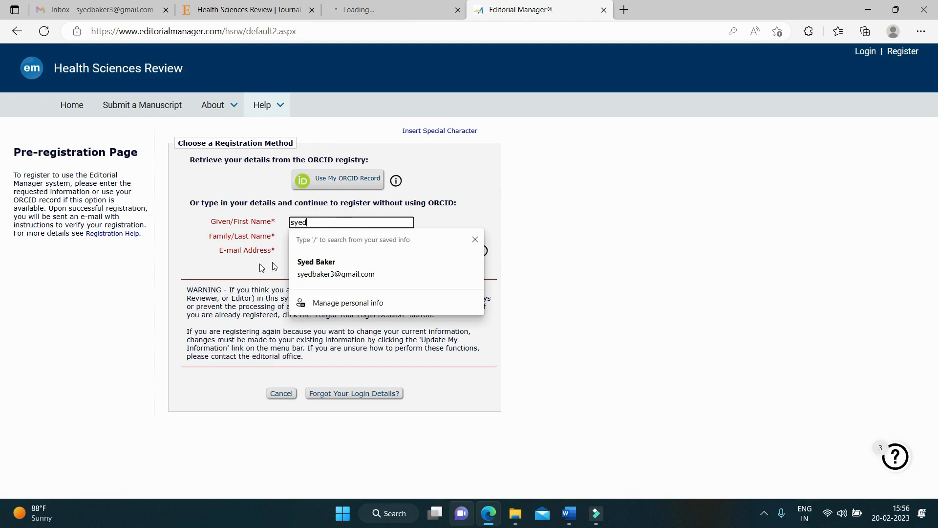
left_click(301, 264)
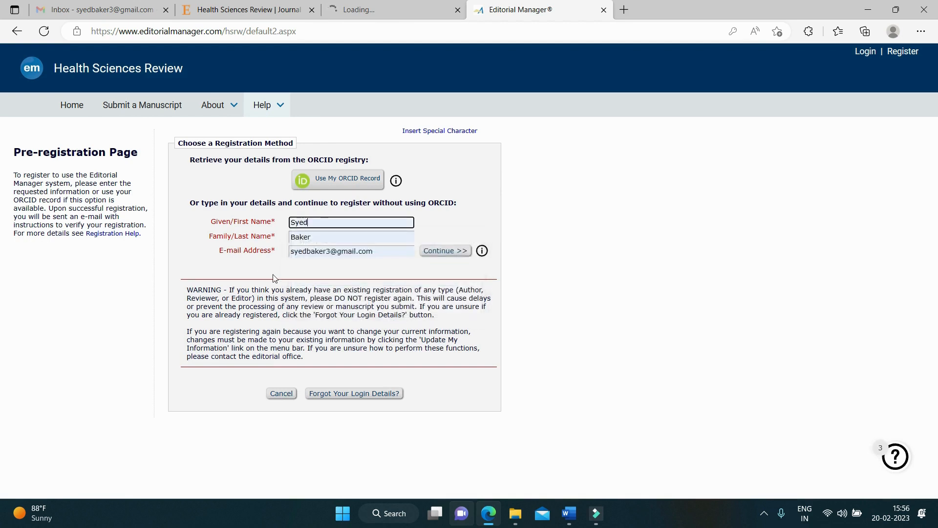
left_click(459, 254)
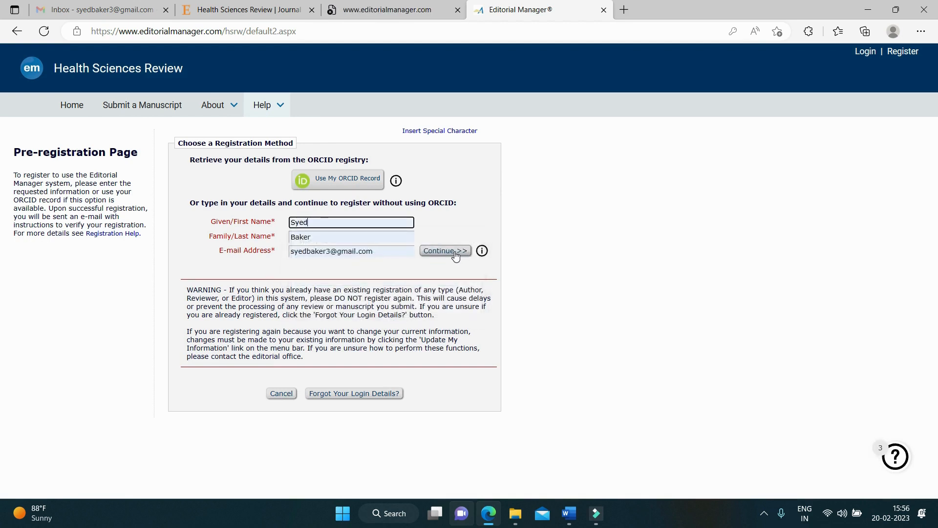
left_click(452, 255)
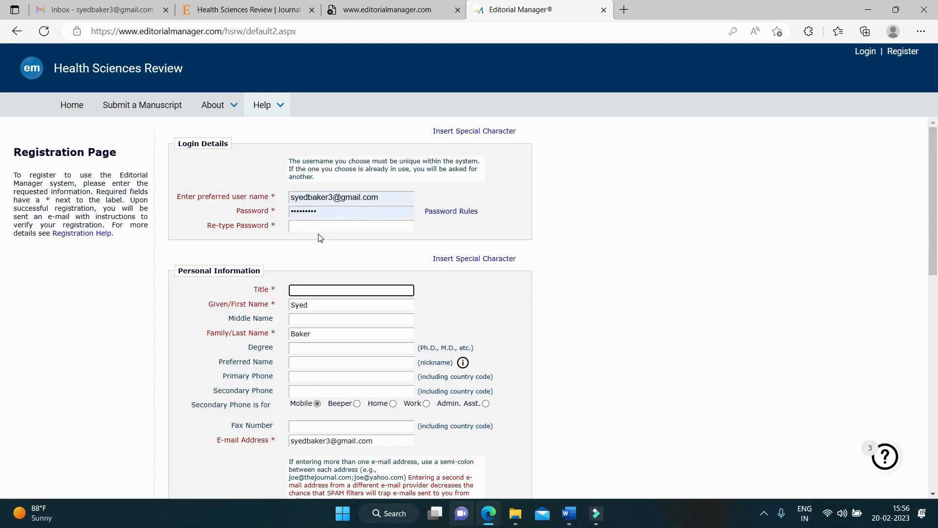
left_click(329, 215)
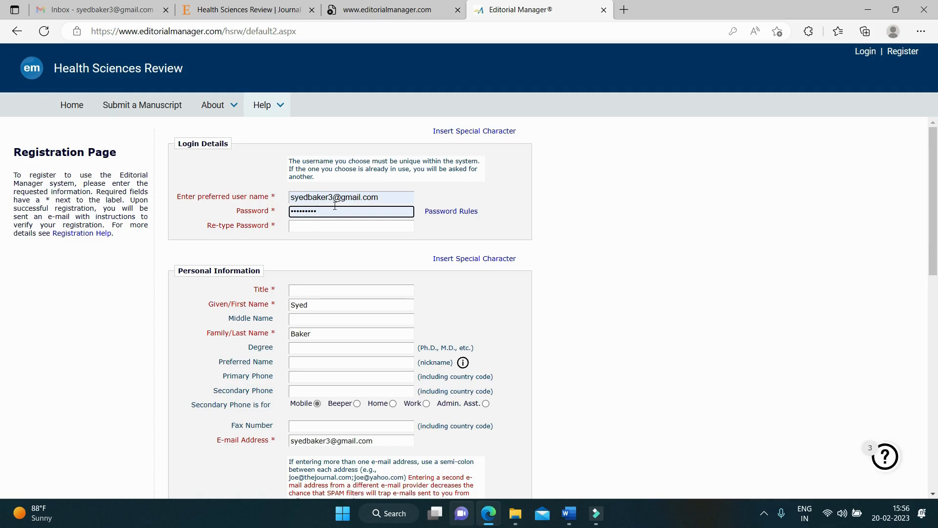
left_click(328, 227)
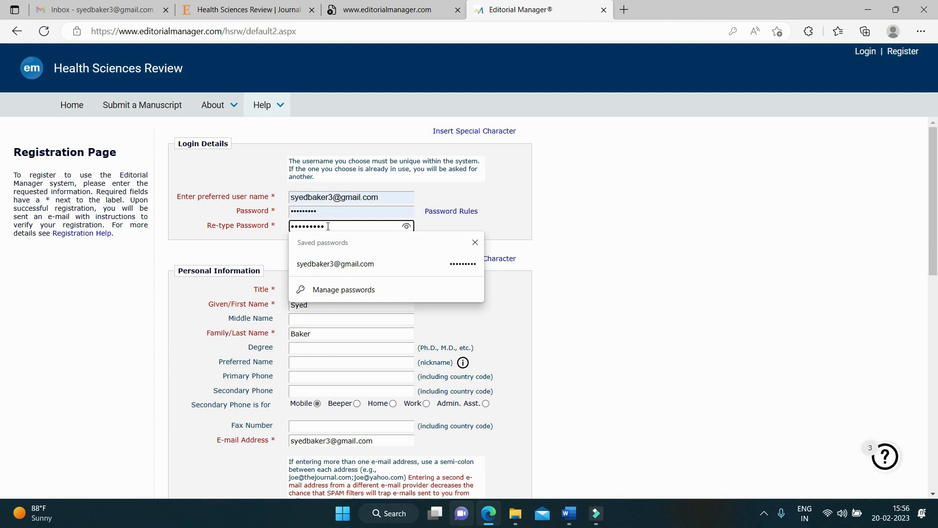
left_click(635, 210)
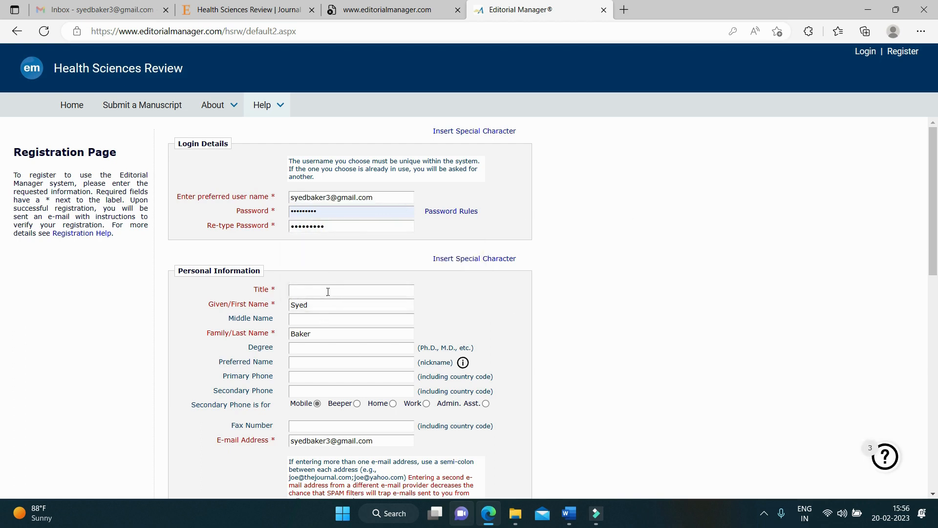
left_click(327, 291)
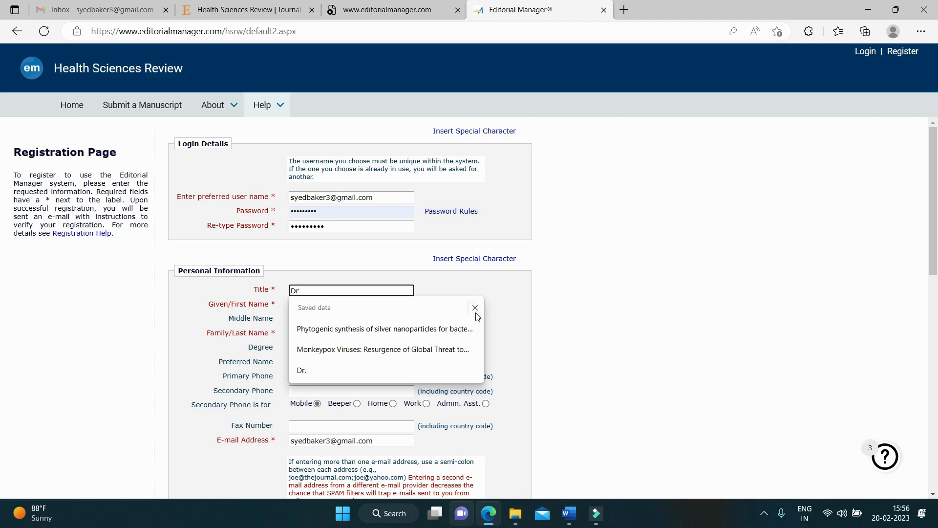
left_click(548, 301)
left_click(463, 362)
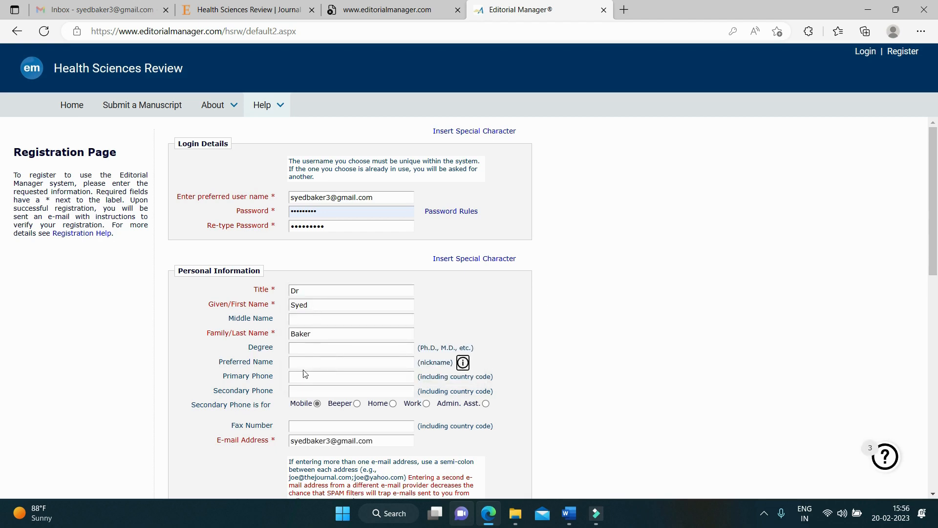
scroll(304, 377, "down", 1)
scroll(320, 397, "down", 1)
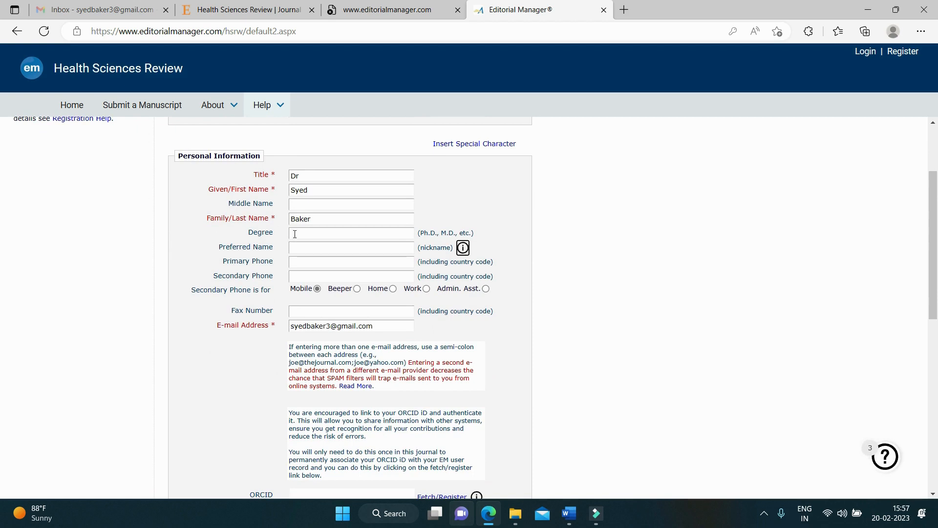
left_click(306, 247)
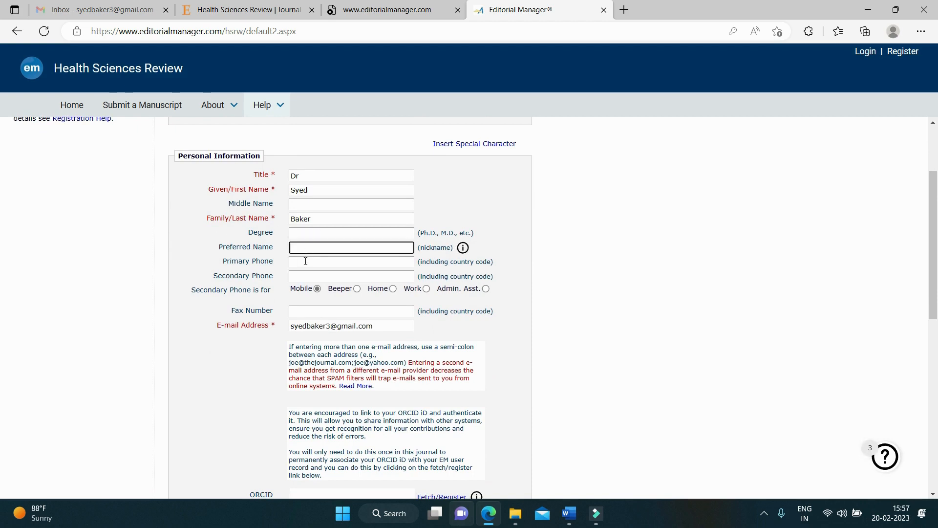
left_click(308, 261)
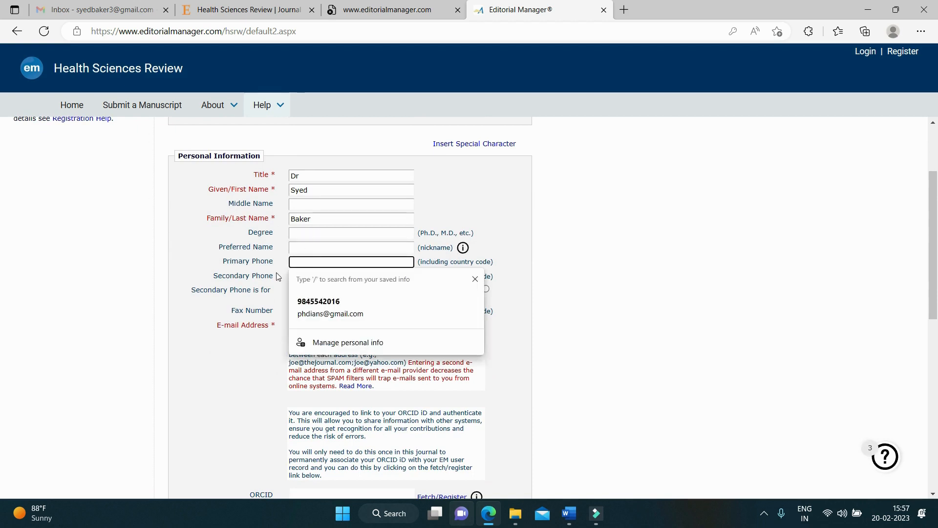
left_click(256, 269)
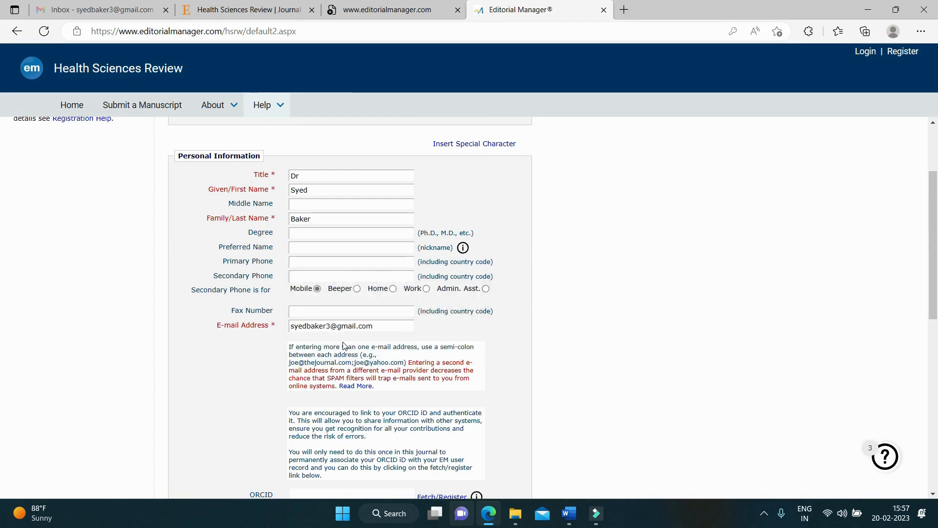
scroll(344, 345, "down", 2)
scroll(344, 344, "up", 4)
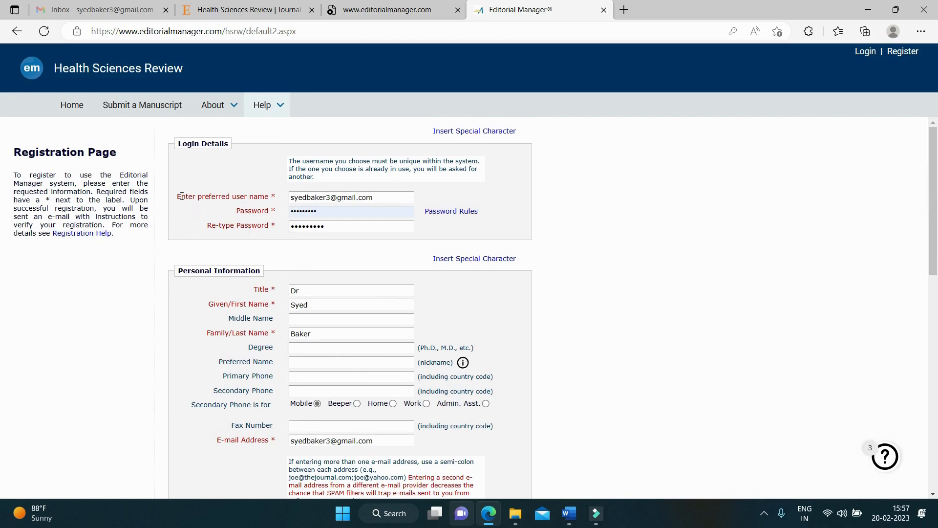
left_click_drag(177, 196, 277, 198)
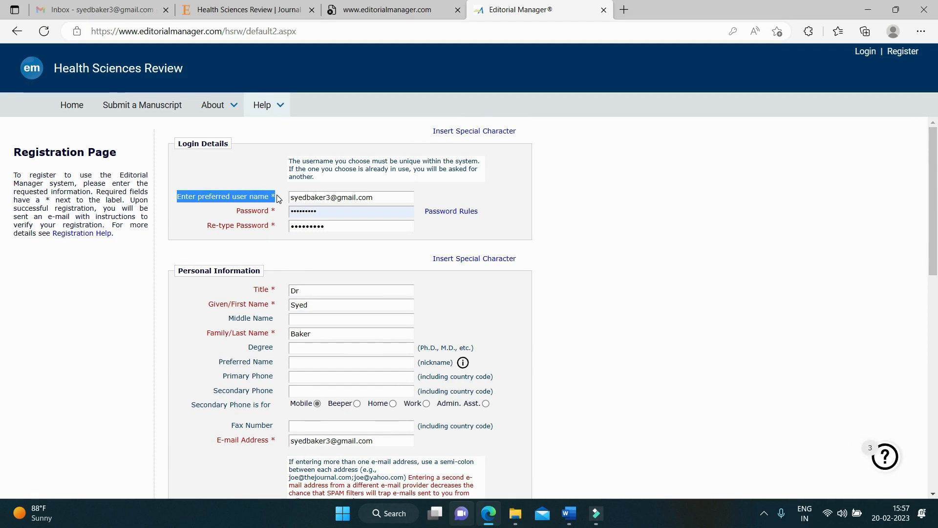
scroll(244, 215, "down", 2)
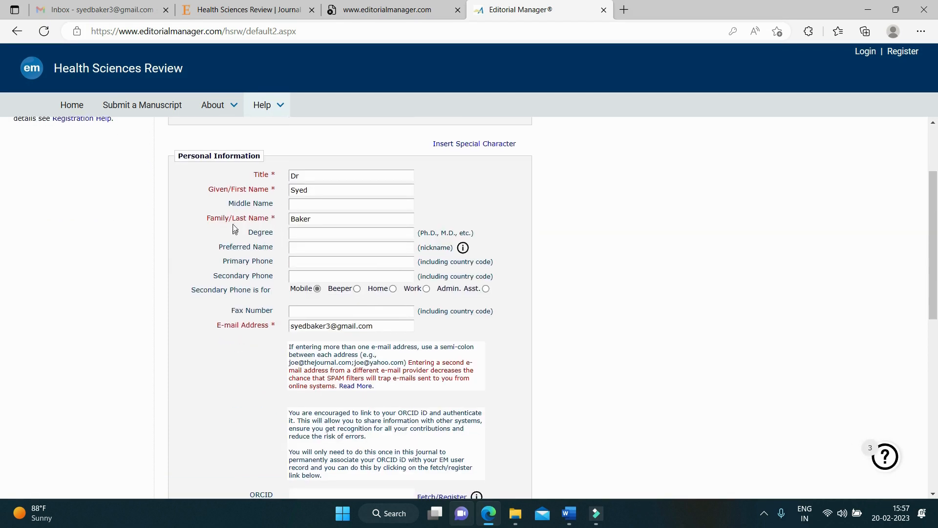
left_click_drag(228, 204, 274, 203)
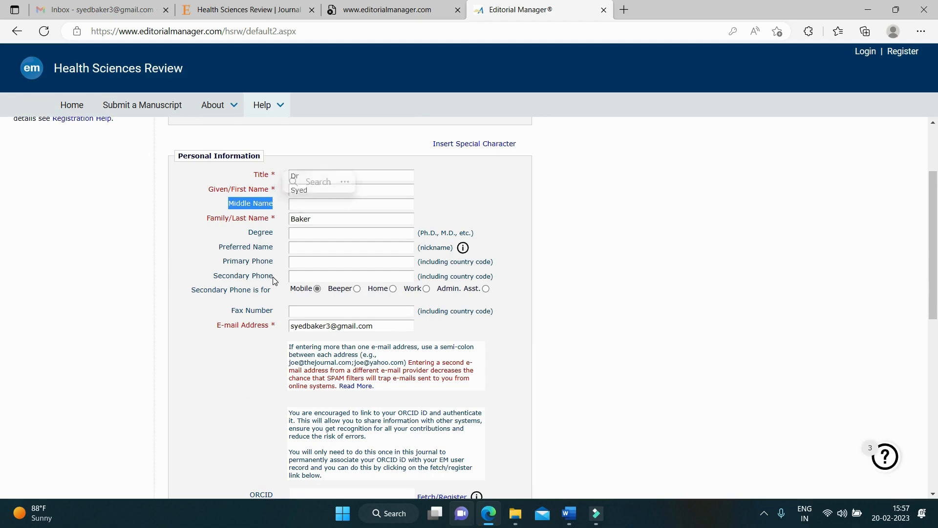
scroll(272, 277, "down", 4)
scroll(273, 281, "up", 6)
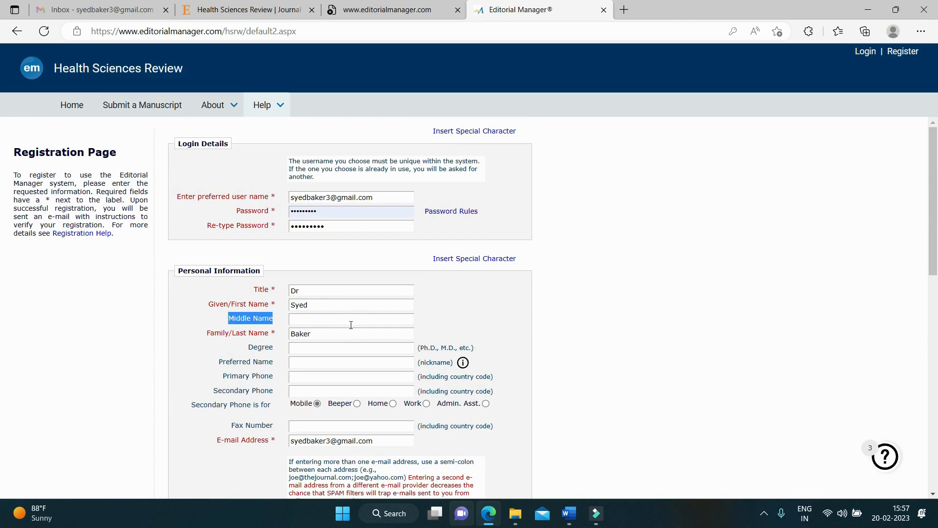
scroll(350, 325, "down", 6)
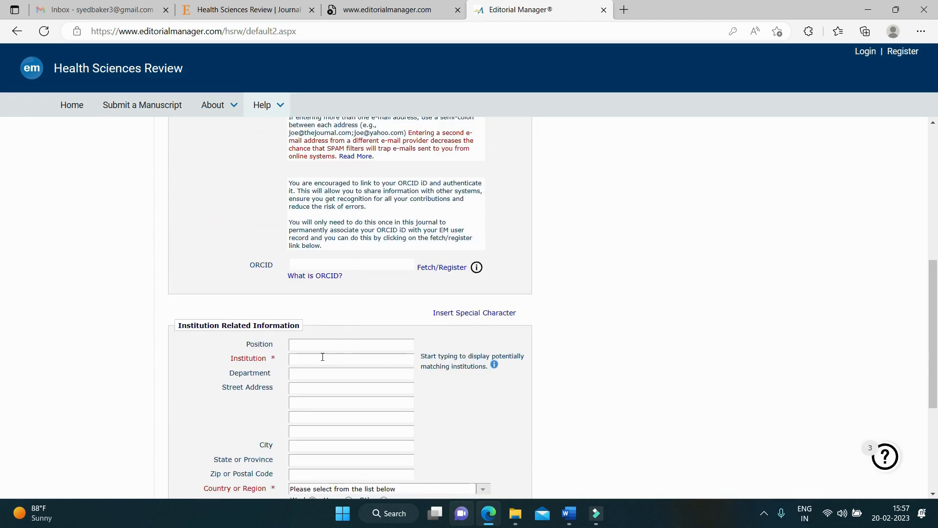
Step: Set the institution to Krasnoyarsk State Medical University from the 'Krasnoya' autocomplete
left_click(321, 359)
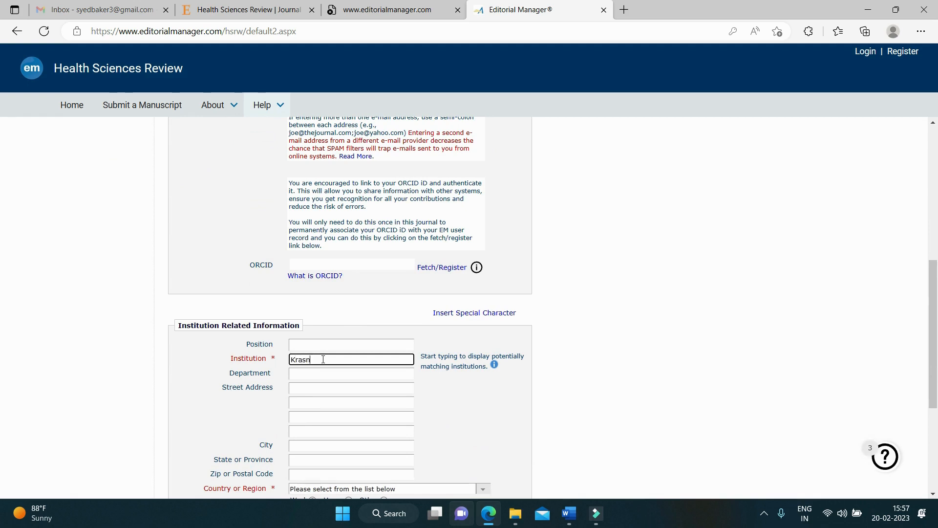
type("Krasnoyars")
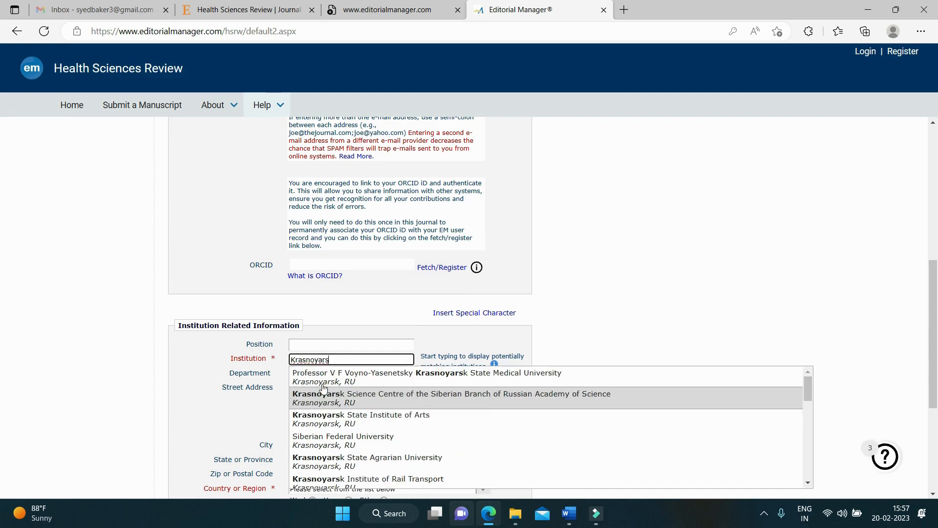
left_click(465, 380)
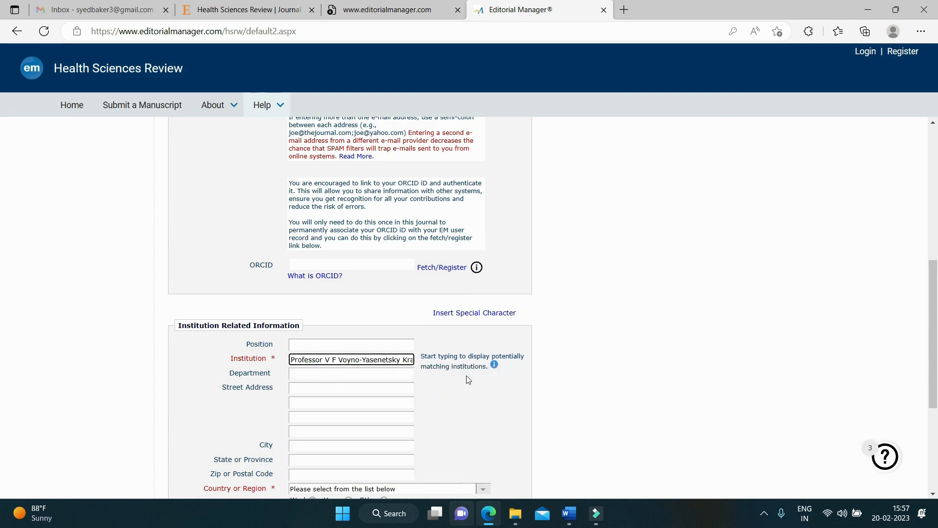
Step: Set the country to RUSSIAN FEDERATION and highlight the Available as a Reviewer? question
scroll(466, 375, "down", 1)
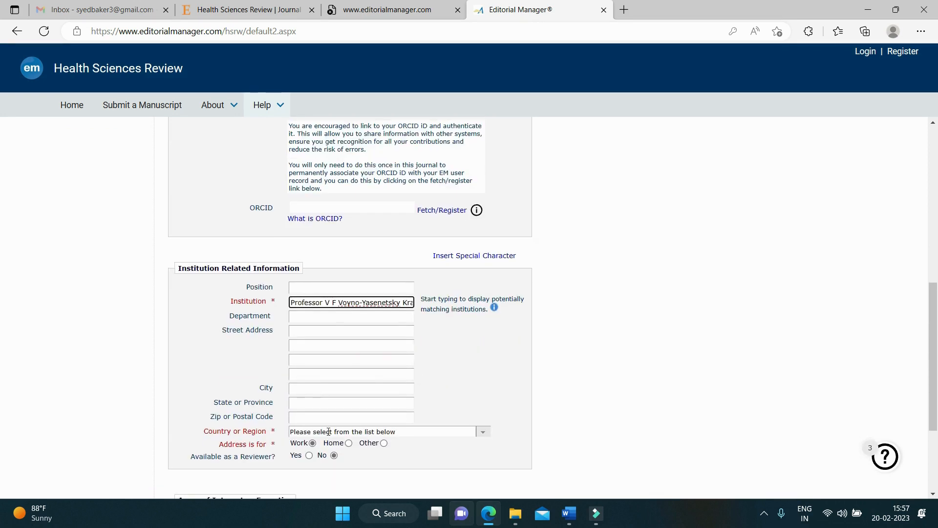
left_click(483, 431)
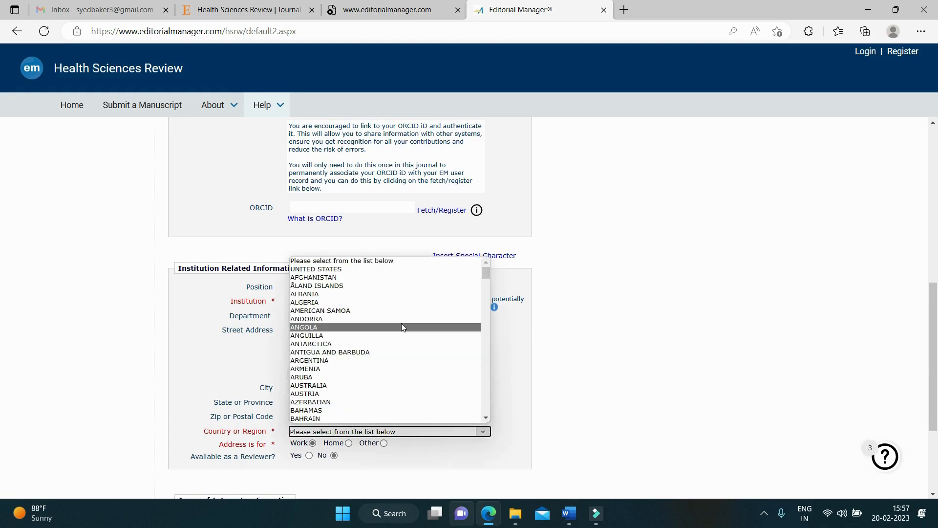
key("r")
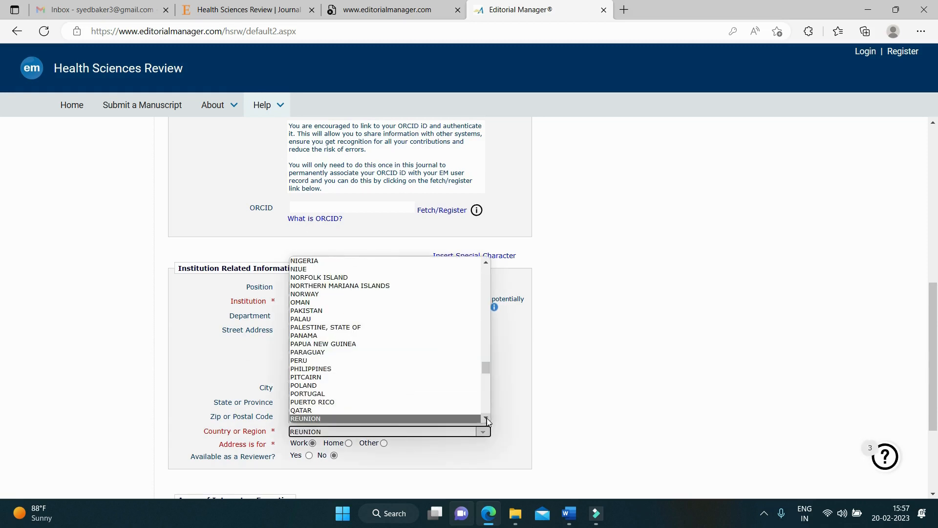
scroll(487, 417, "down", 2)
left_click(413, 391)
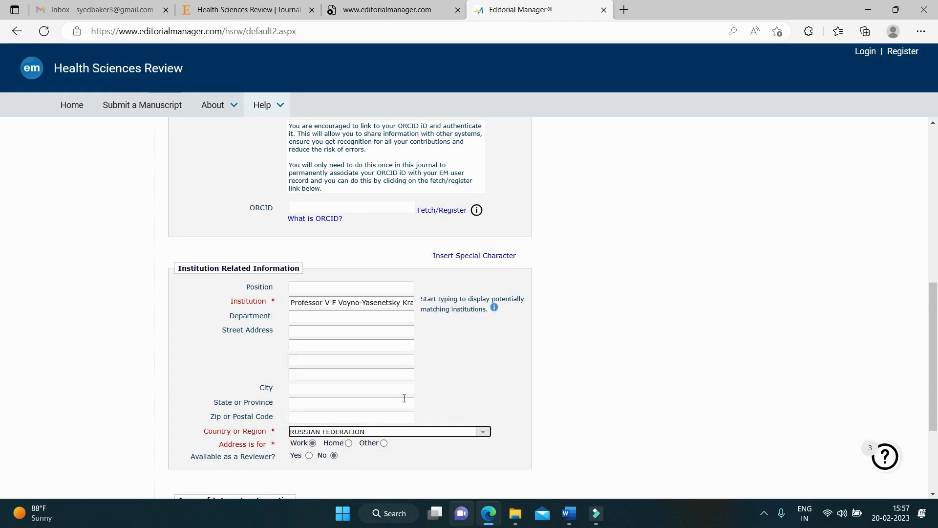
scroll(323, 416, "down", 3)
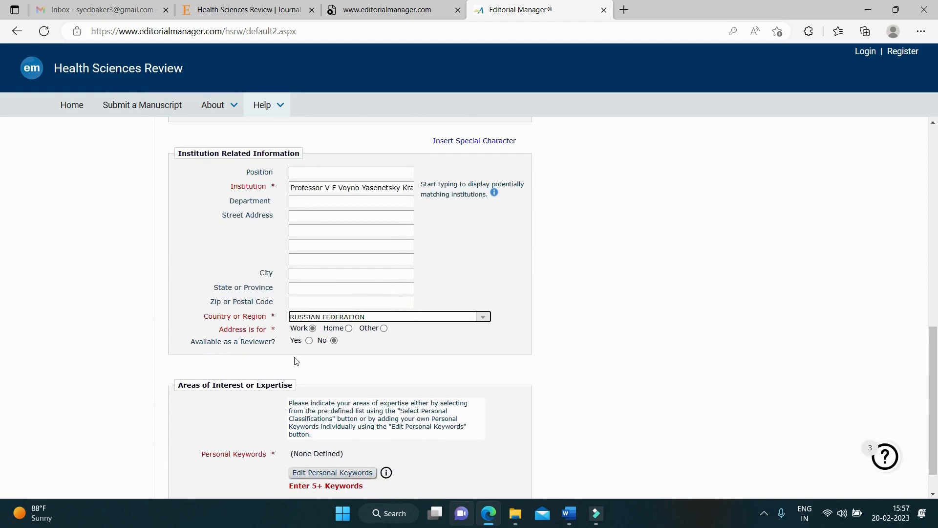
scroll(295, 361, "down", 1)
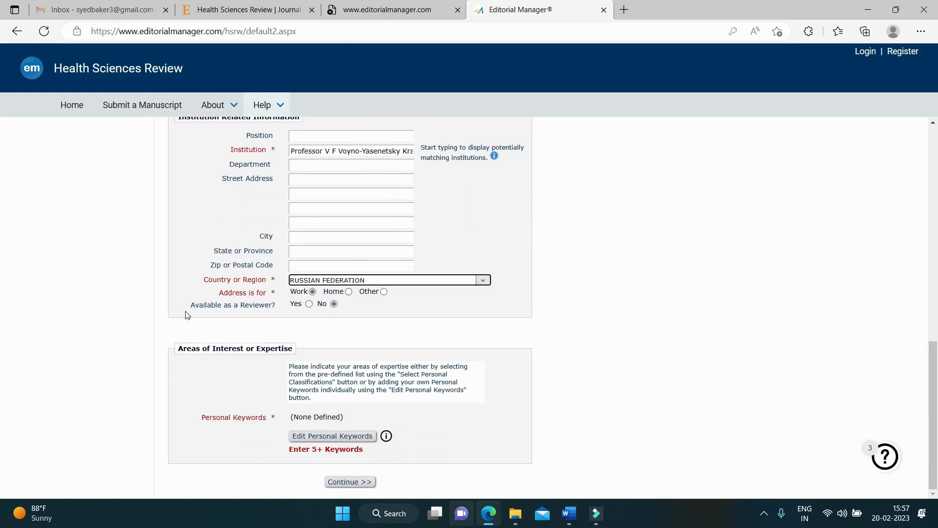
left_click_drag(191, 305, 276, 308)
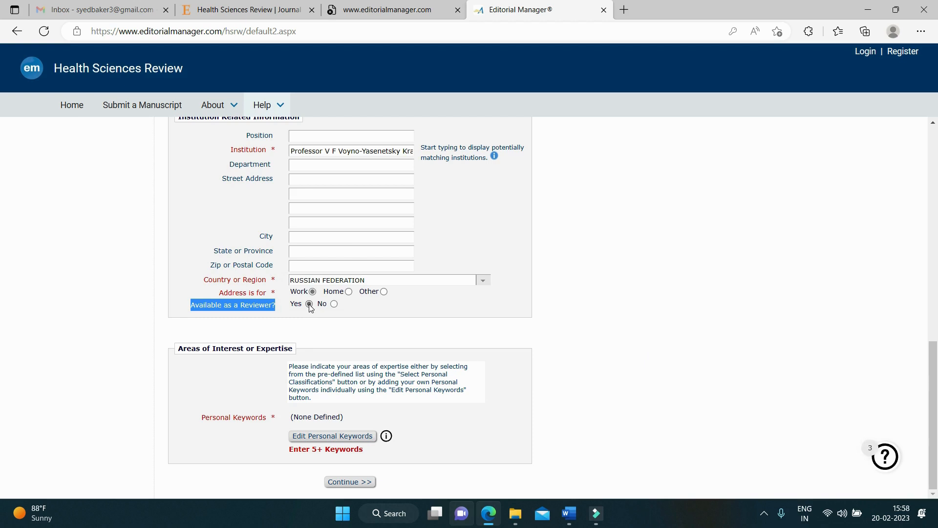
left_click(334, 304)
left_click(351, 483)
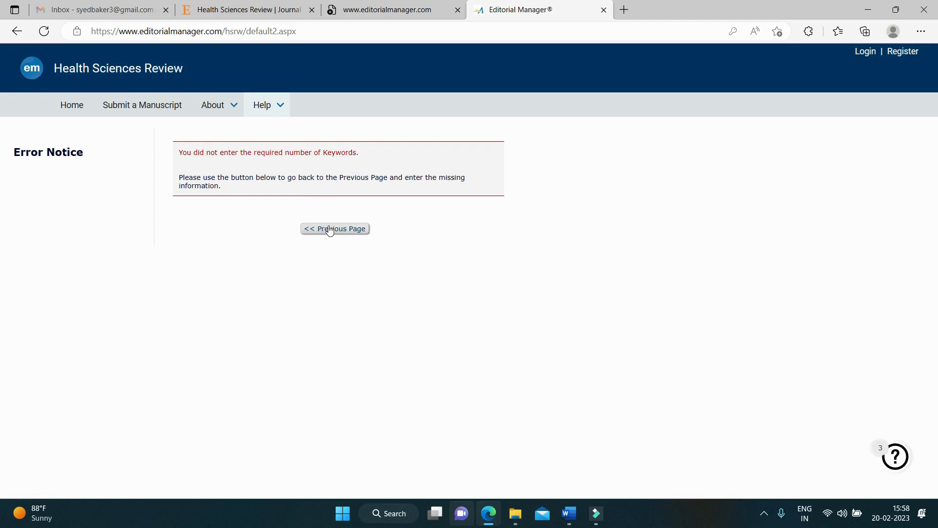
left_click(330, 229)
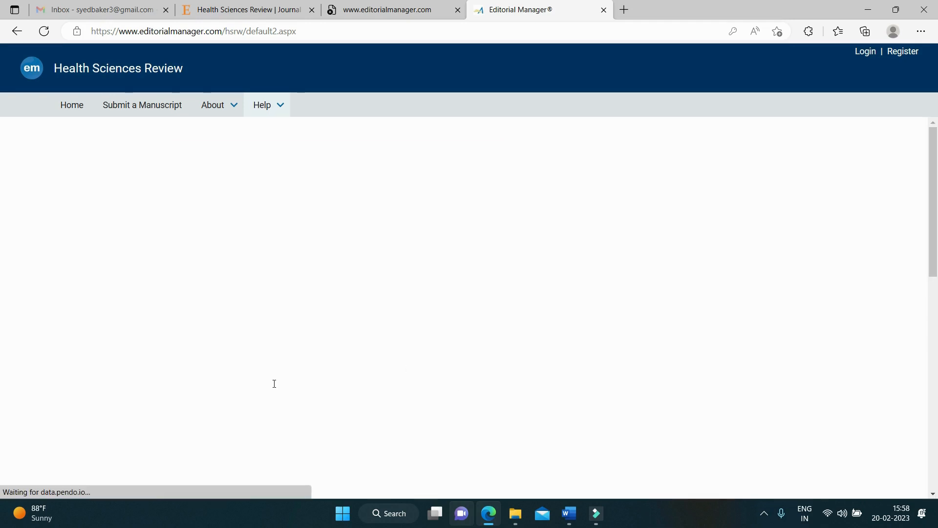
scroll(293, 366, "down", 12)
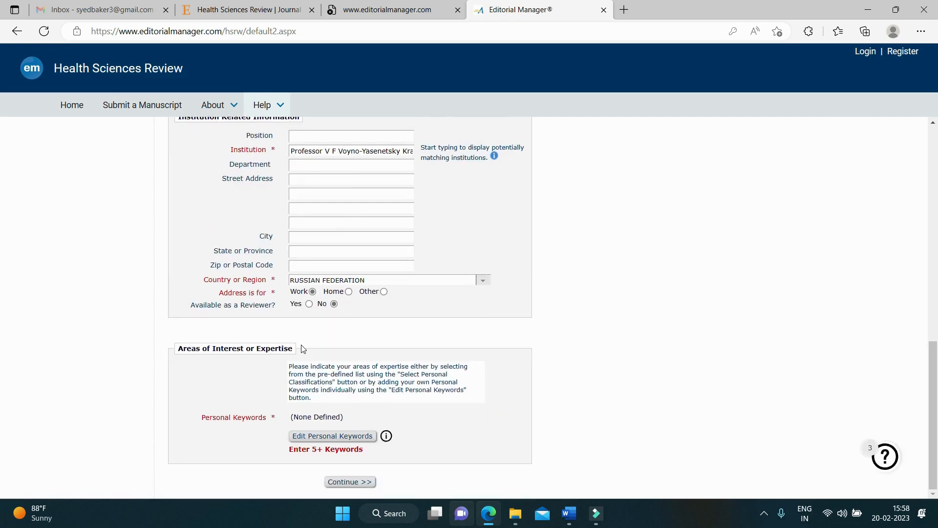
Step: Add Bionanotechnology and nanoparticles as personal keywords
left_click(352, 436)
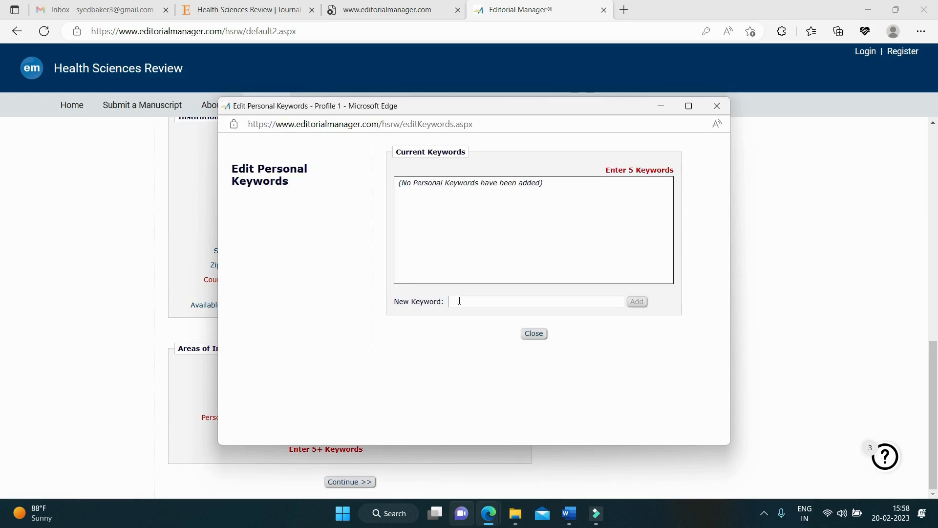
left_click(498, 303)
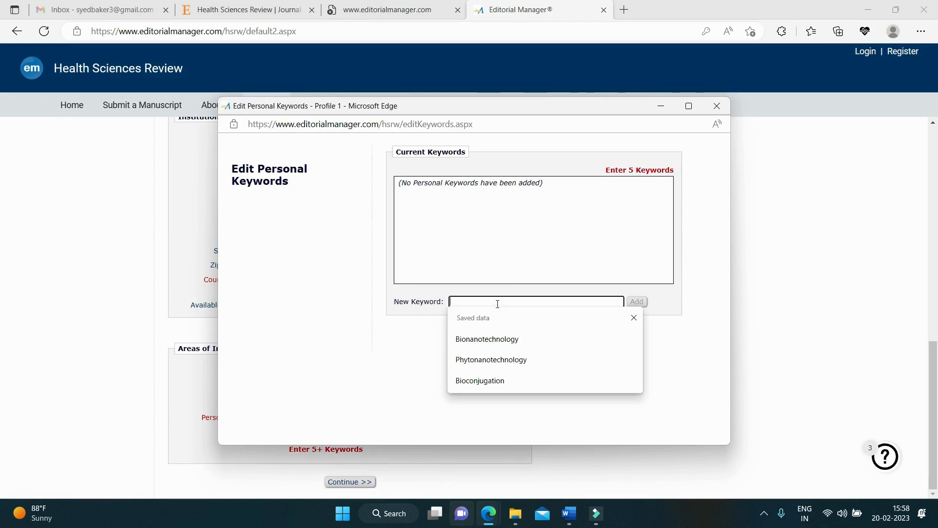
left_click(494, 339)
left_click(634, 302)
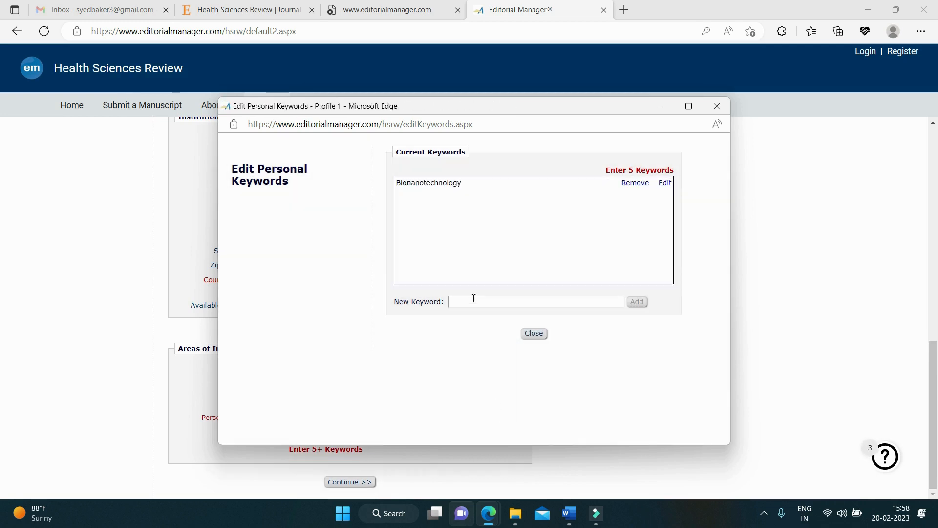
left_click(474, 301)
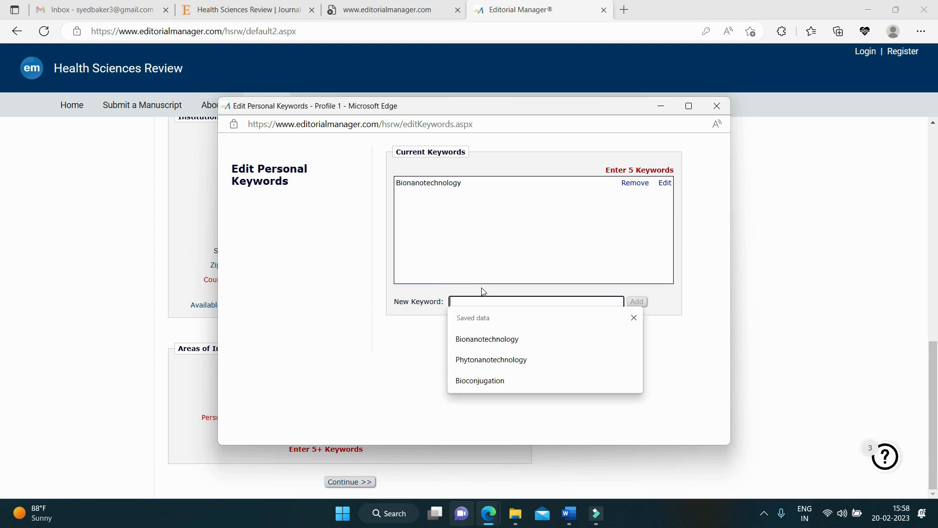
type("nanop")
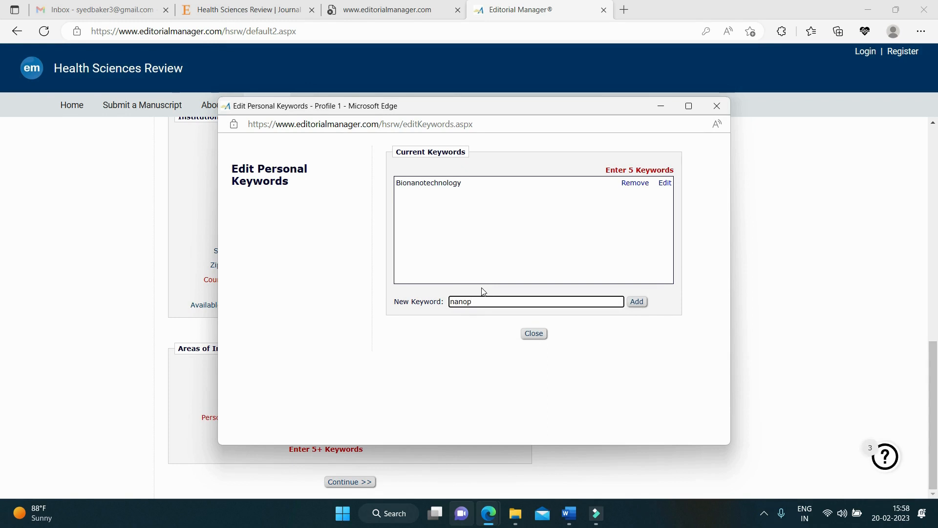
type("articles")
left_click(636, 301)
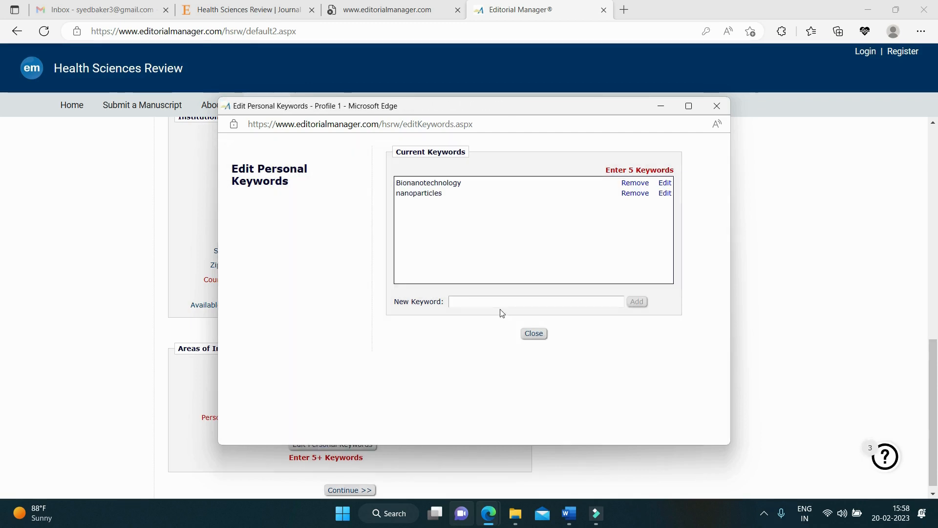
Step: Add Antimicrobial Resistance as a third keyword and close the keywords editor
left_click(495, 297)
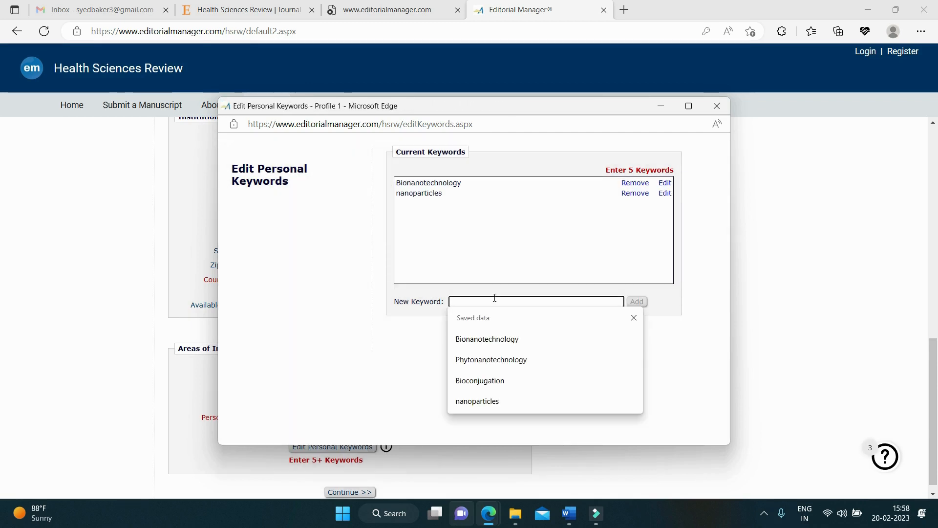
type("Antim")
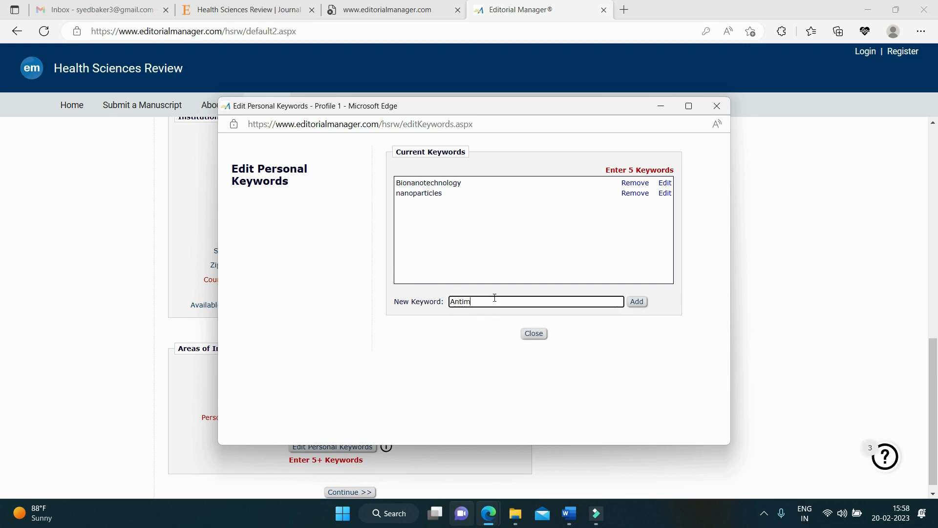
type("icrobial Resistance")
left_click(637, 301)
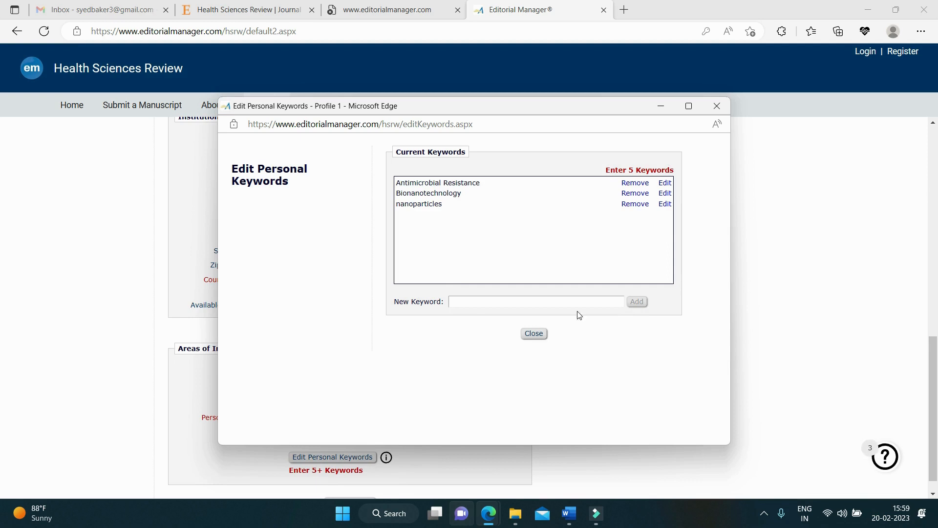
left_click(519, 302)
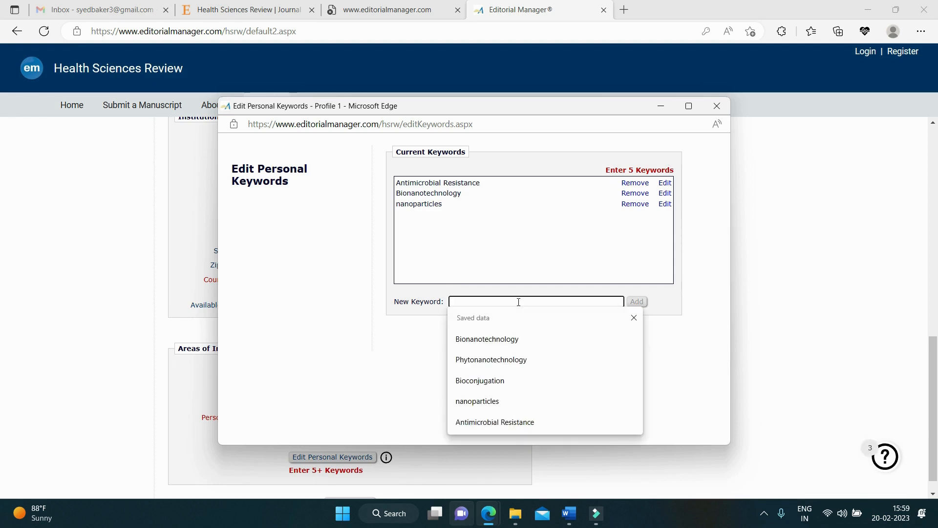
left_click(490, 386)
left_click(538, 333)
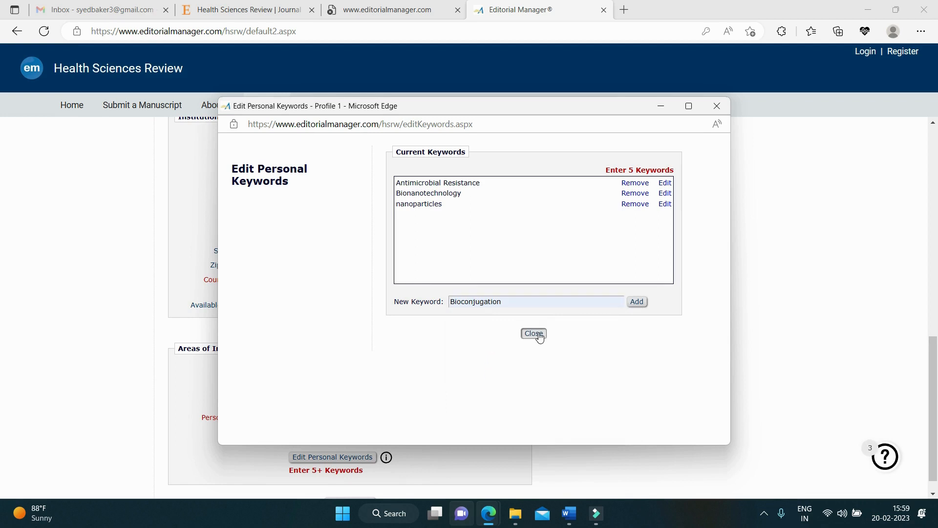
scroll(430, 376, "down", 1)
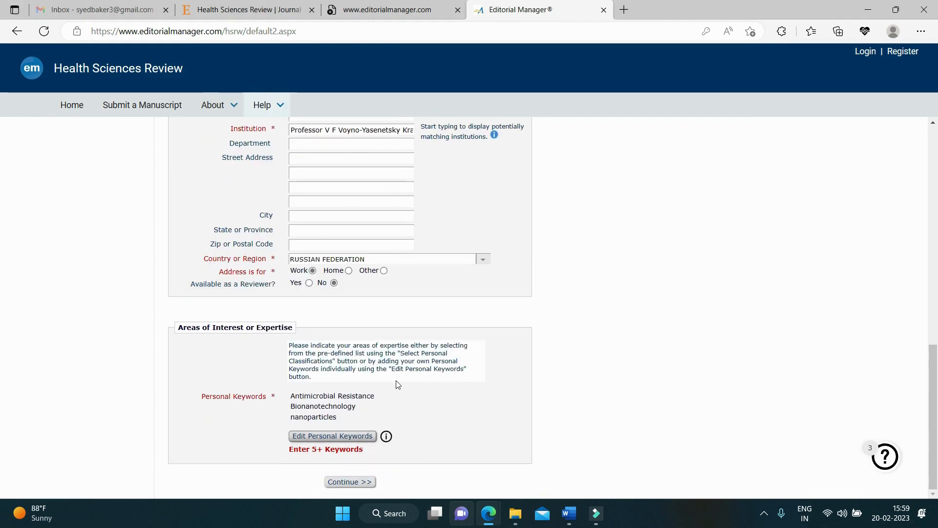
Step: Add Bioconjugation and Phytonanotechnology, bringing the personal keywords to five
left_click(331, 436)
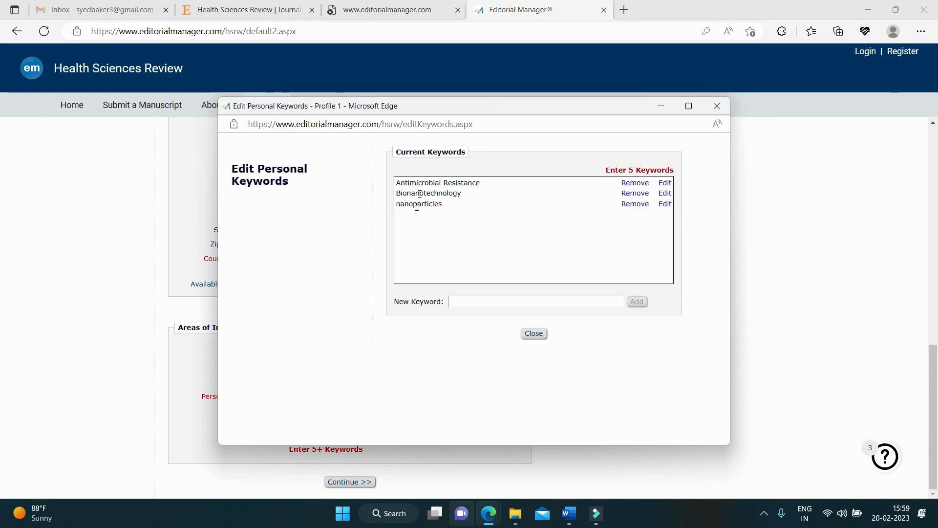
left_click(461, 301)
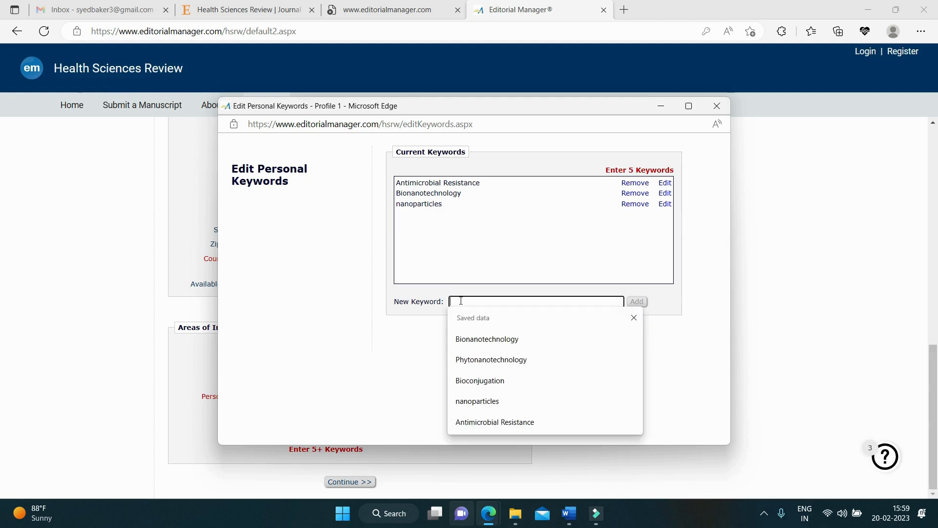
left_click(482, 381)
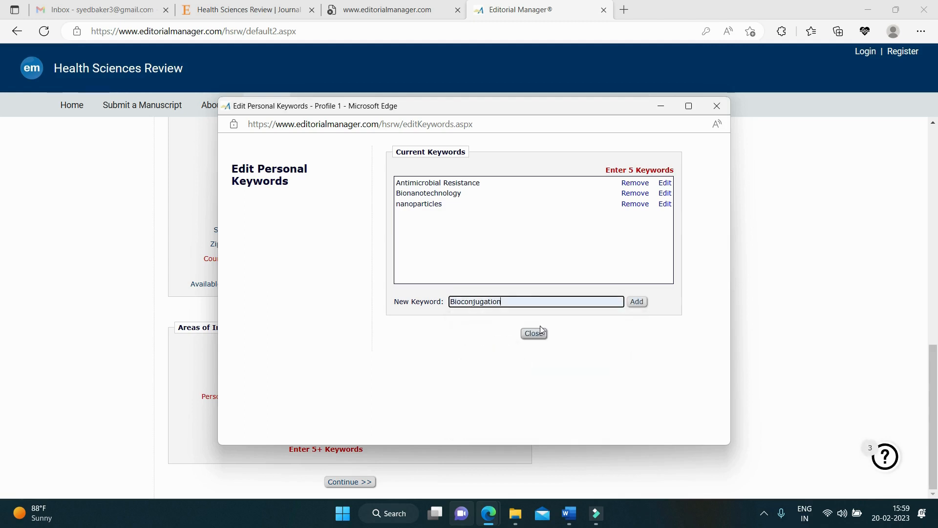
left_click(637, 301)
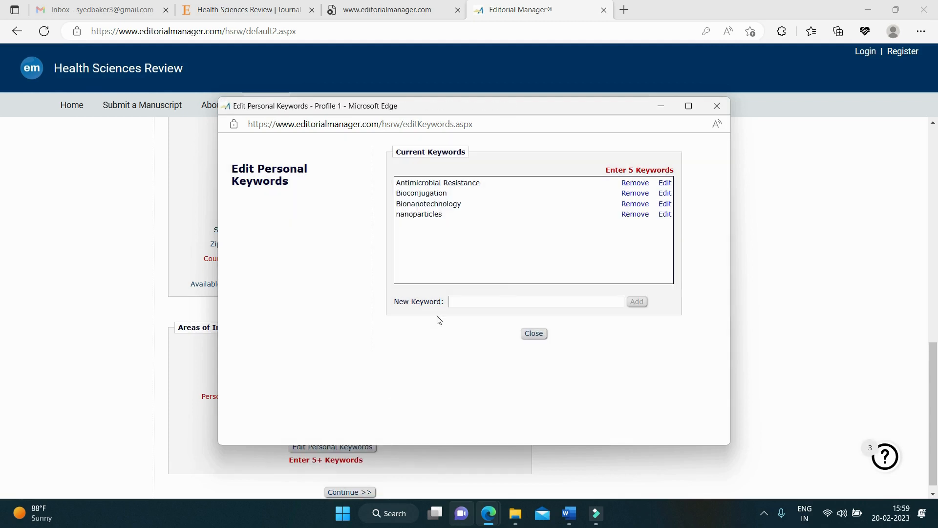
left_click(515, 302)
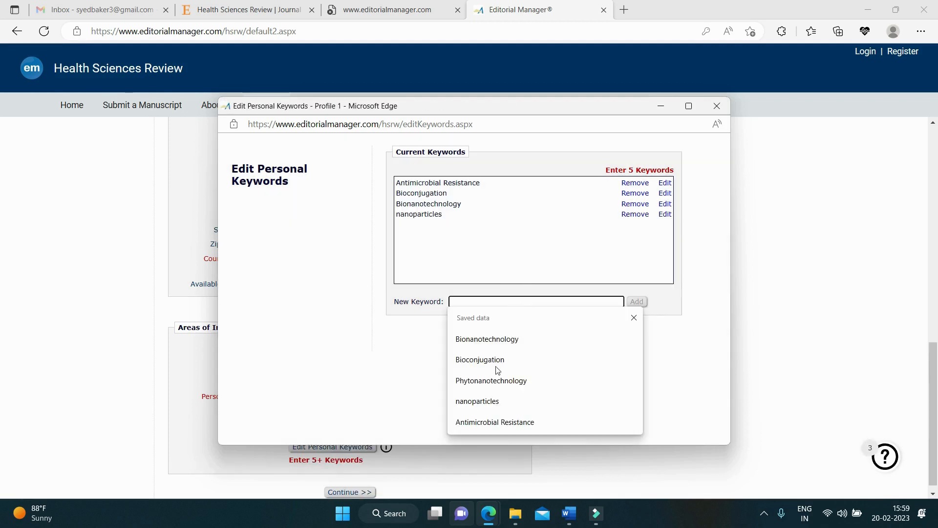
left_click(494, 381)
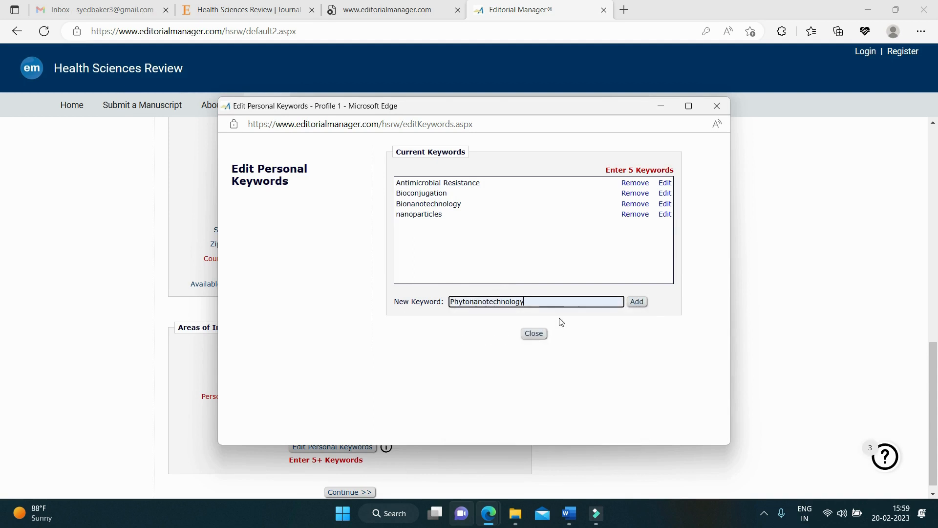
left_click(636, 302)
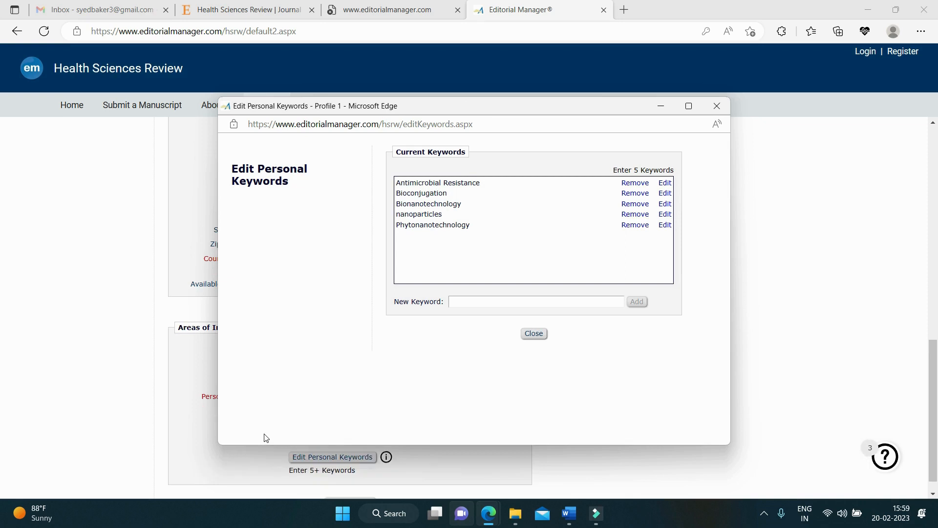
left_click(532, 334)
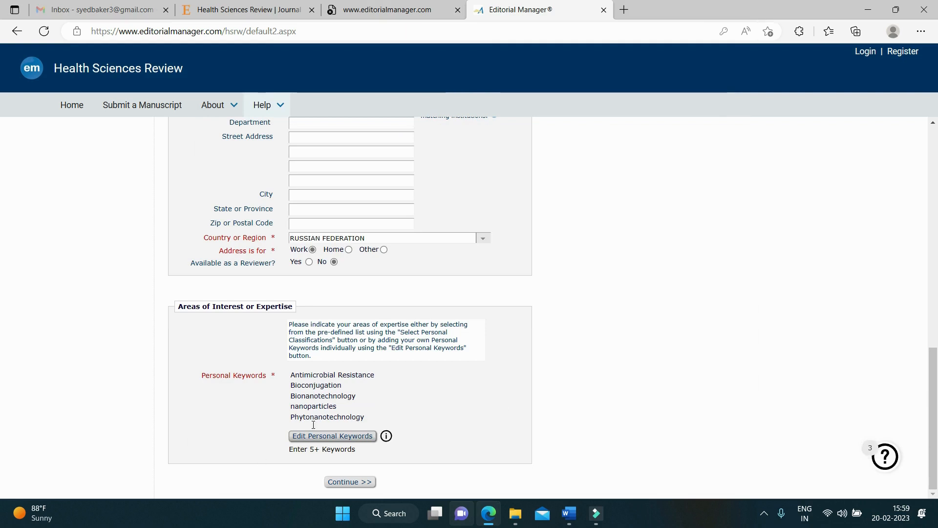
Step: Opt out of marketing, accept the terms and privacy policy, and complete the registration
left_click(359, 484)
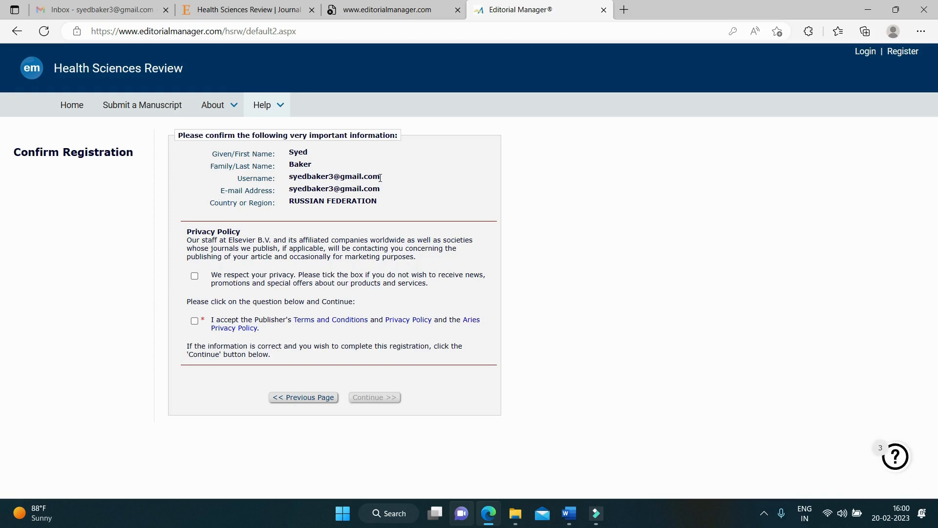
left_click_drag(380, 177, 289, 179)
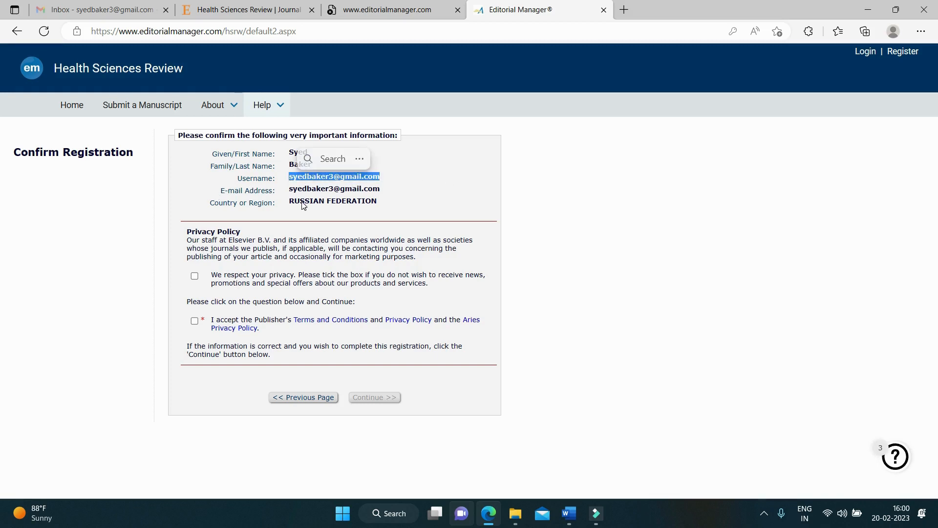
left_click(194, 276)
left_click(194, 321)
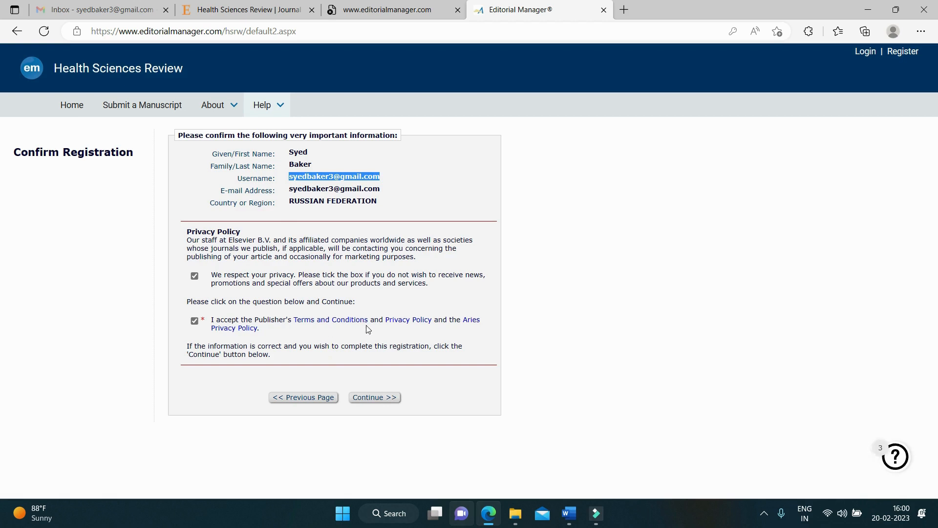
left_click(372, 401)
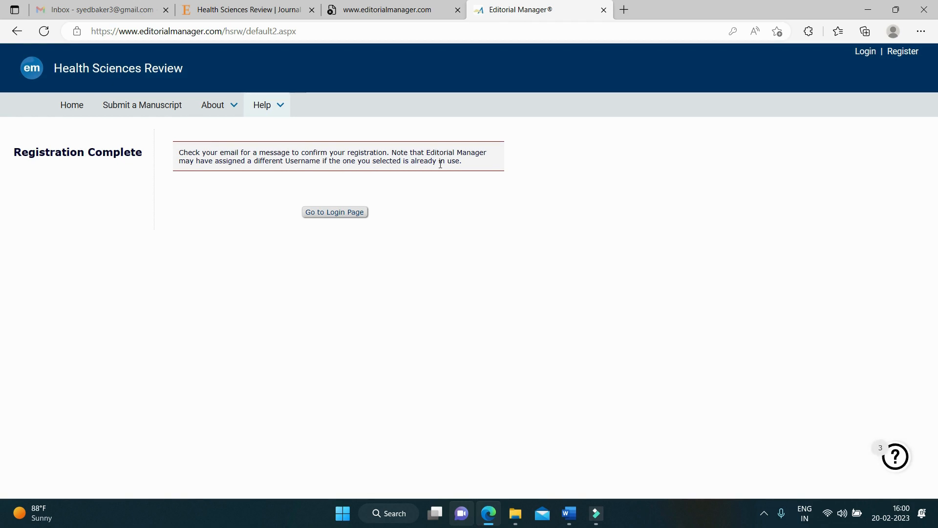
left_click(103, 4)
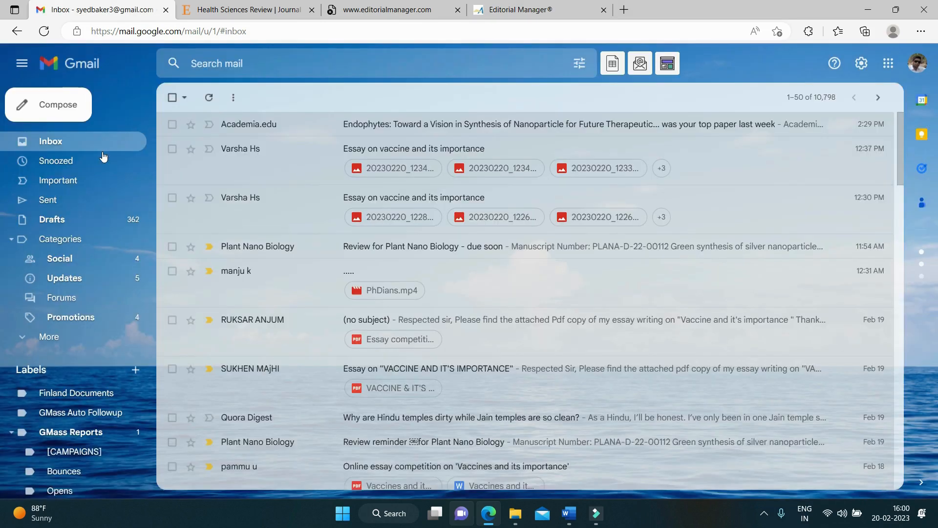
Step: Open the Health Sciences Review welcome email in Gmail and follow its editorialmanager.com/hsrw link
left_click(77, 142)
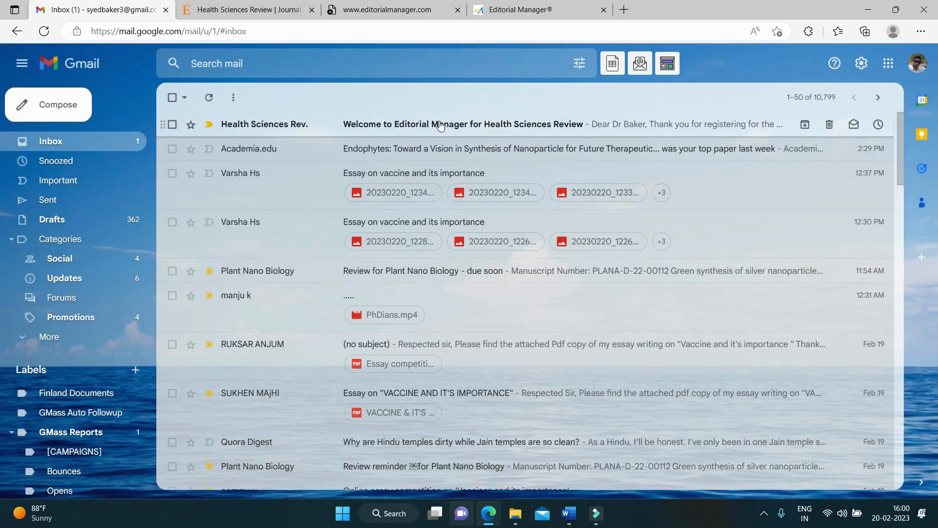
left_click(441, 125)
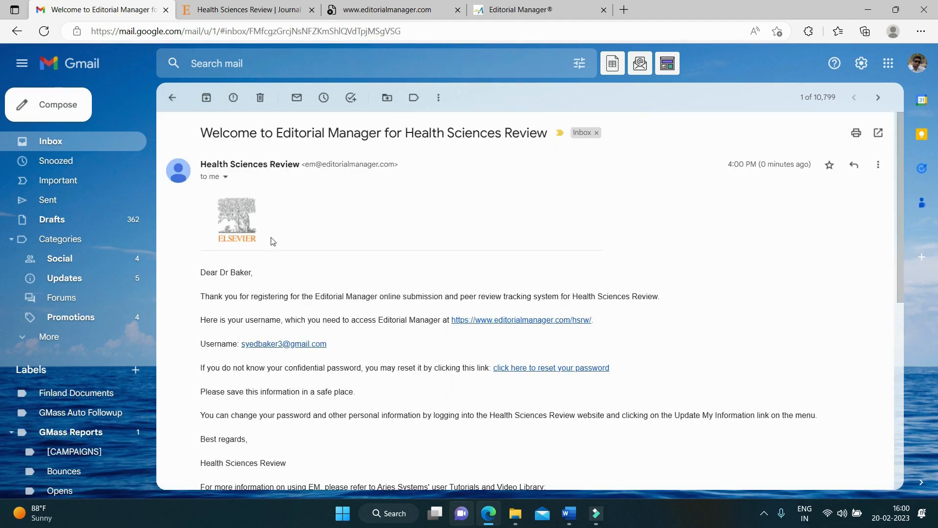
scroll(398, 243, "down", 3)
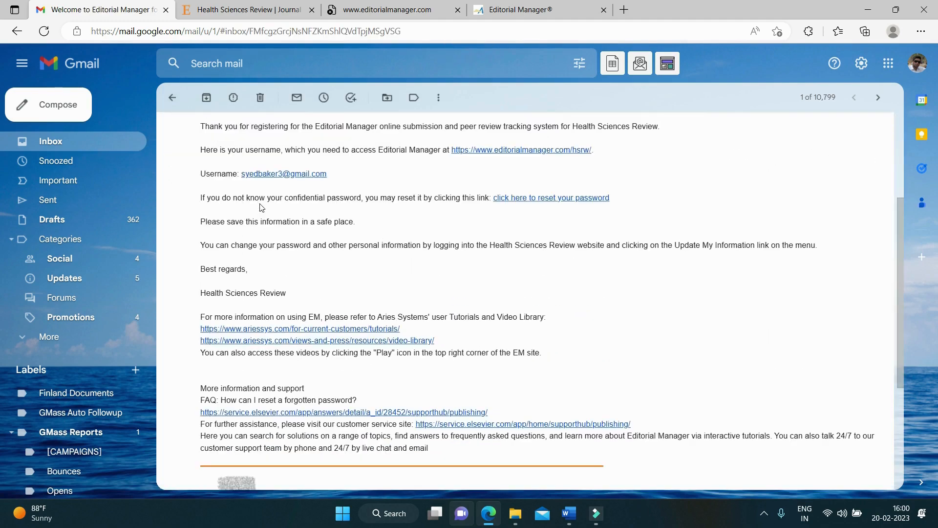
scroll(289, 207, "up", 1)
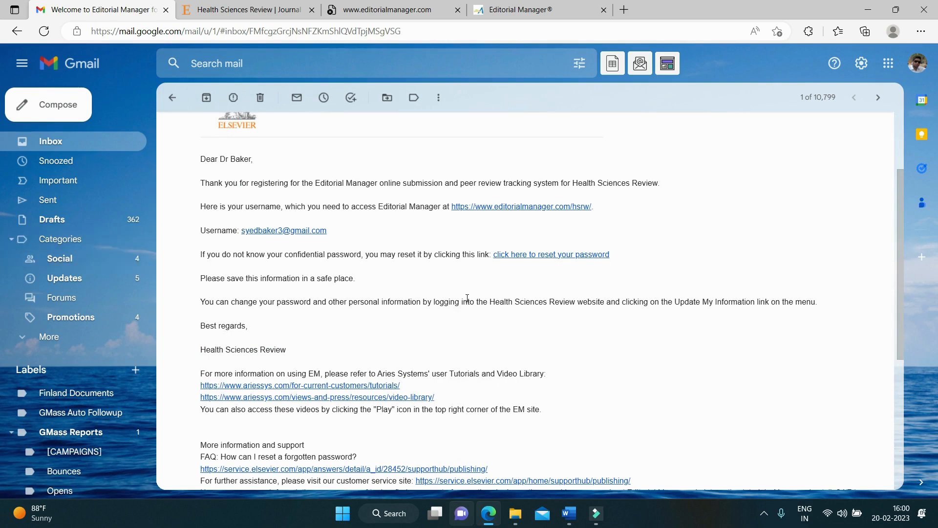
scroll(467, 298, "down", 1)
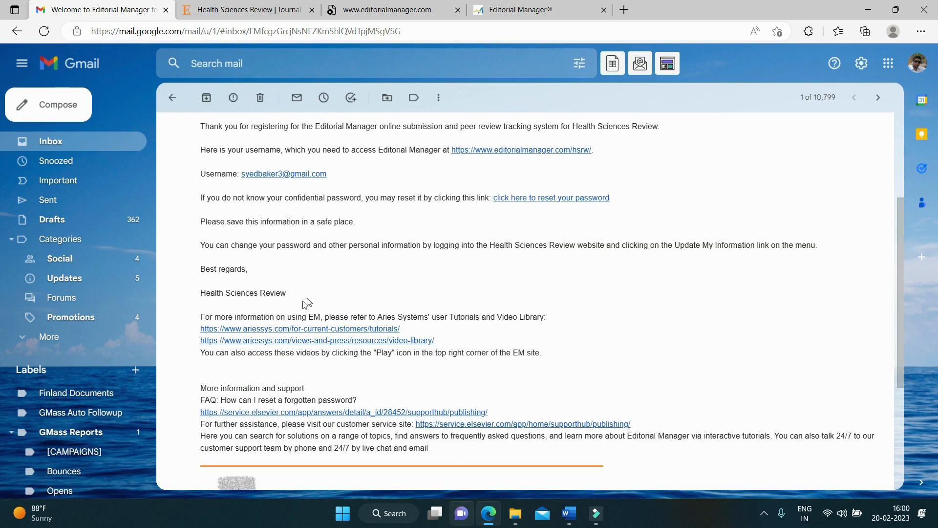
scroll(446, 288, "up", 1)
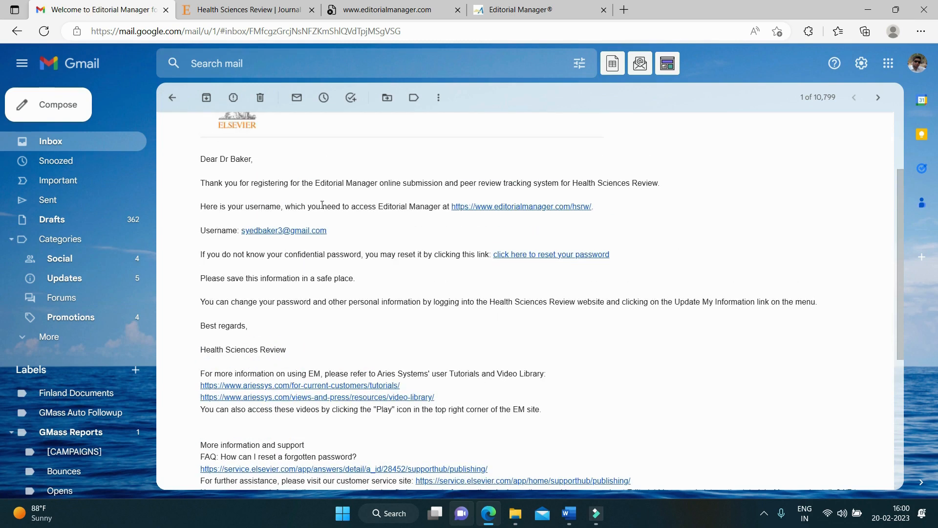
left_click(516, 211)
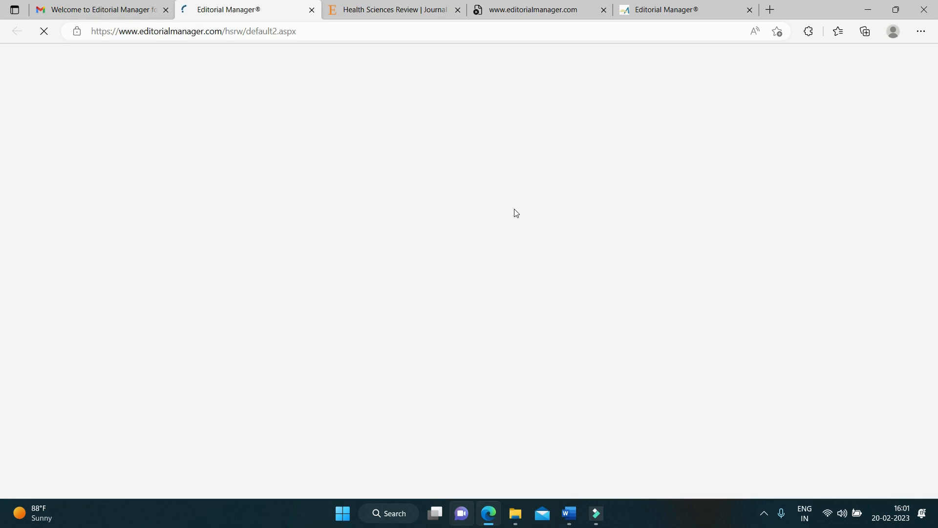
Step: Log in to the Health Sciences Review site as an author with the saved username and password
left_click(677, 9)
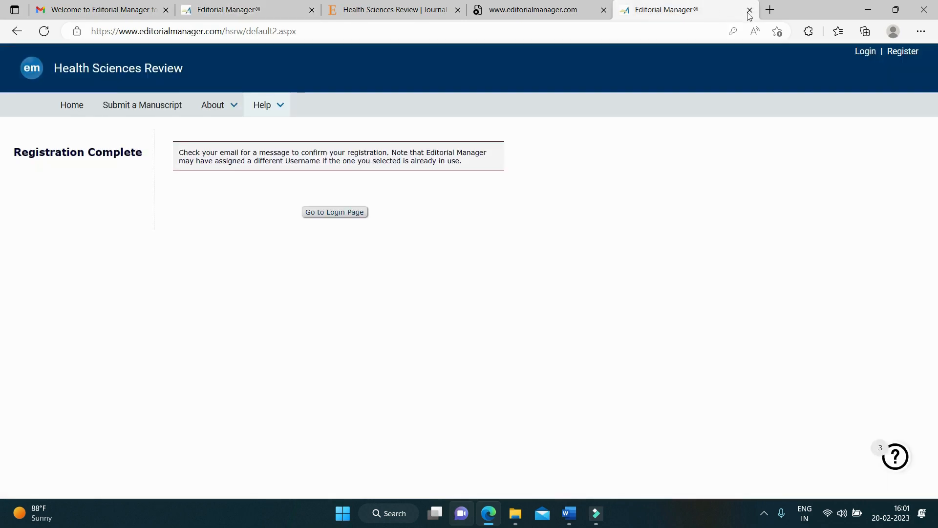
left_click(215, 5)
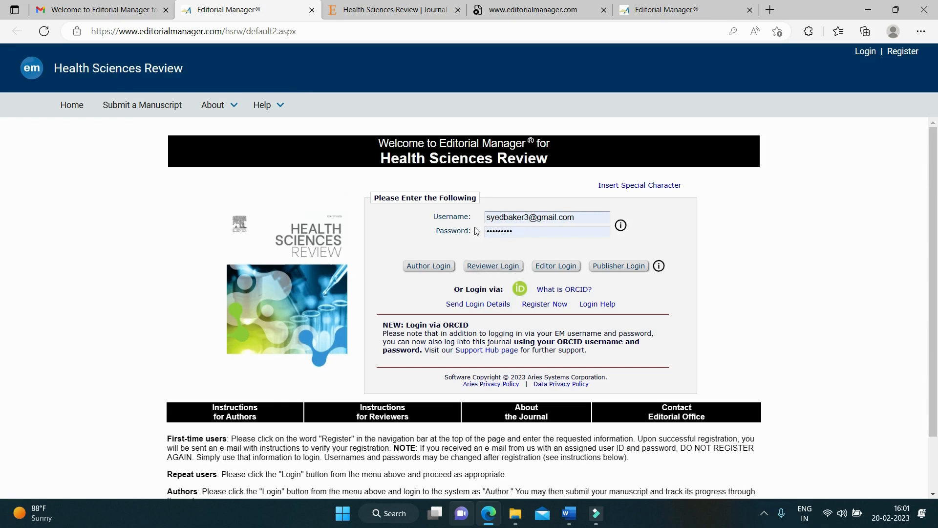
left_click(519, 217)
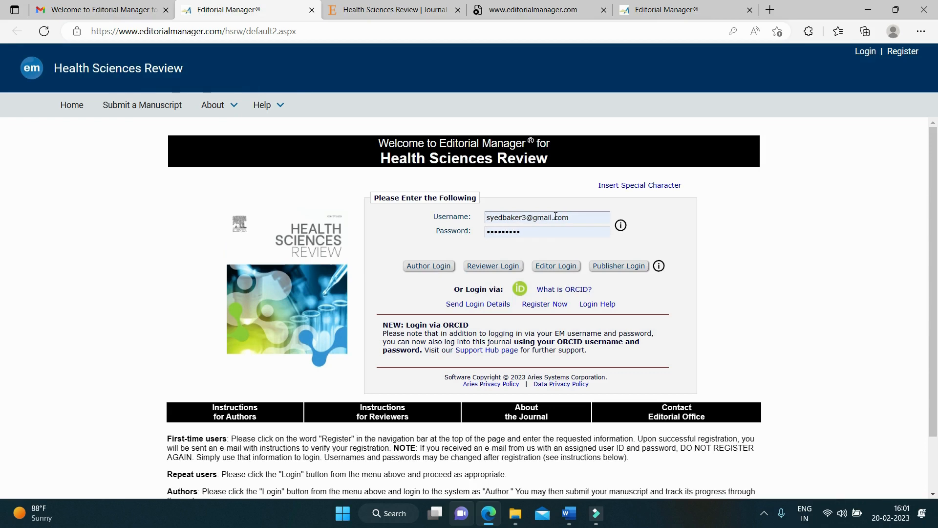
left_click(527, 231)
left_click(407, 246)
left_click(424, 268)
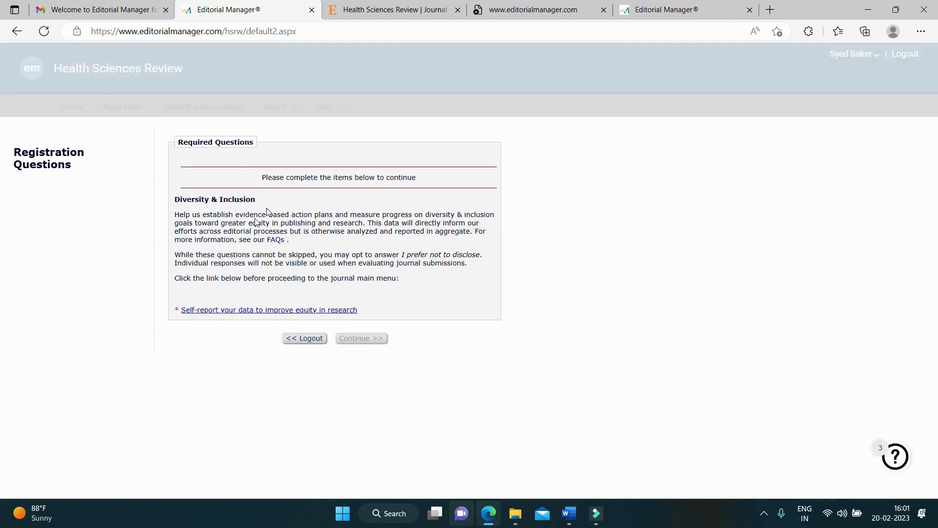
Step: In the diversity questionnaire, answer gender as Man and ancestry as South and Southeast Asia
left_click(301, 311)
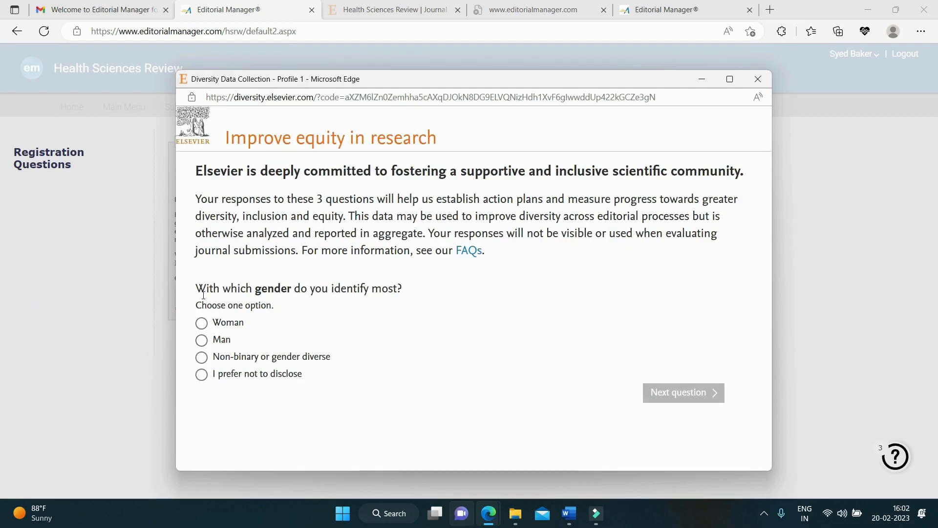
left_click(202, 340)
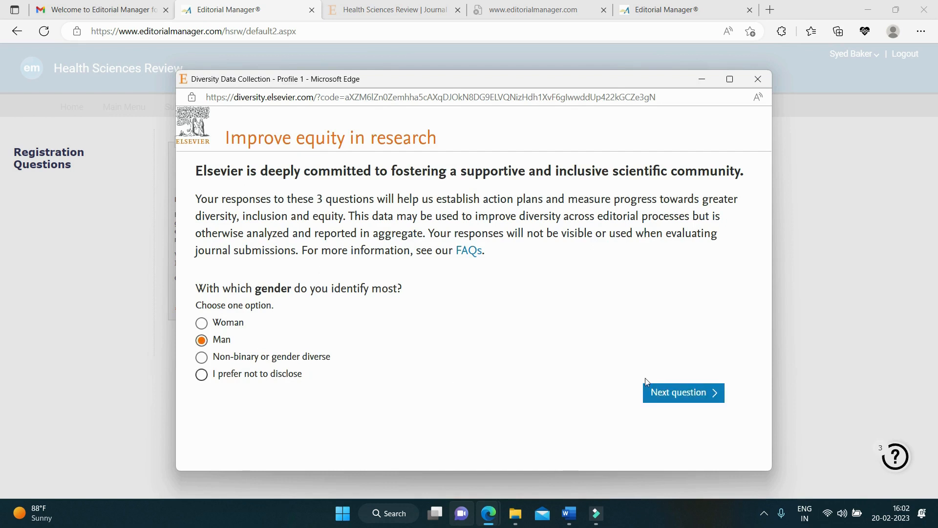
left_click(662, 398)
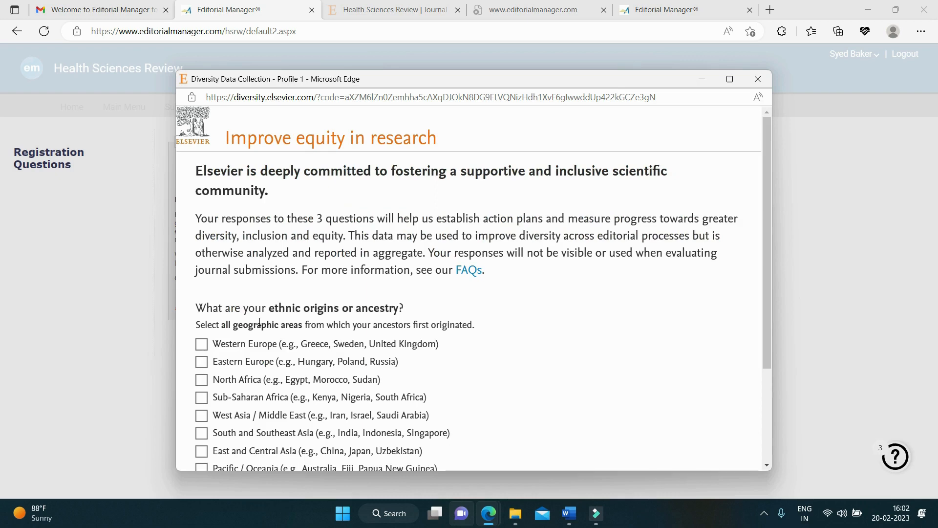
scroll(259, 321, "down", 2)
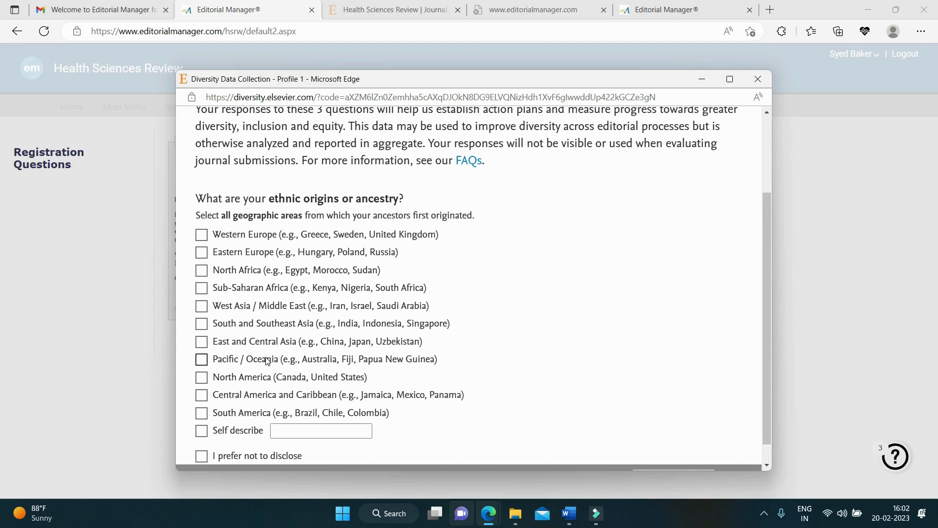
left_click(201, 324)
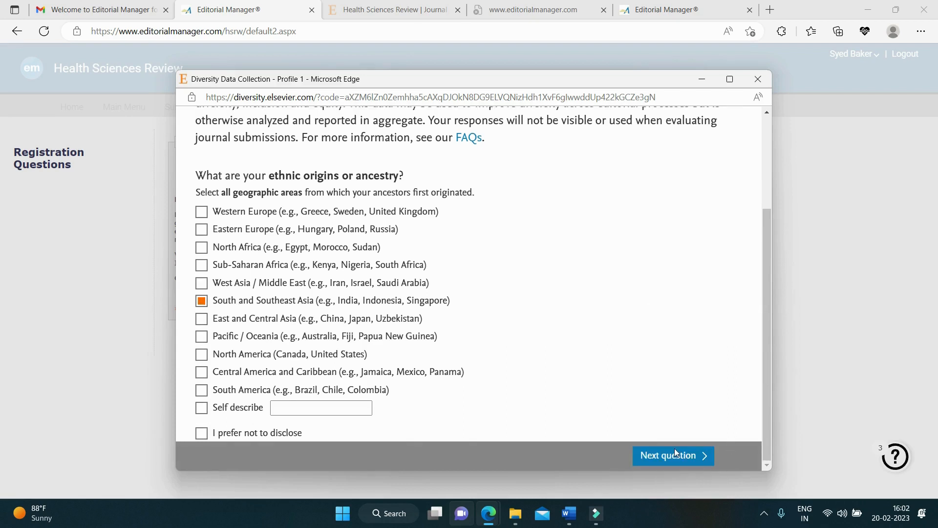
left_click(679, 459)
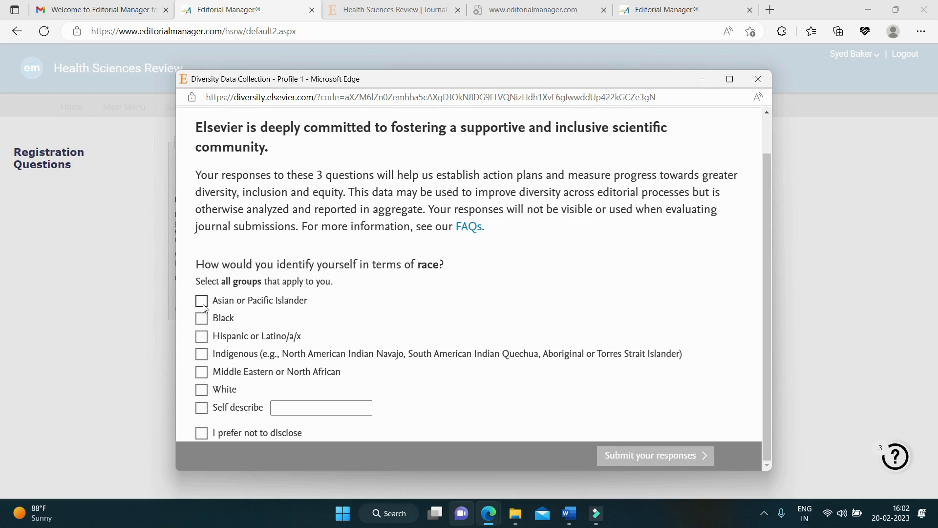
Step: Identify as Asian or Pacific Islander, submit the responses and continue to the Author Main Menu
left_click(230, 303)
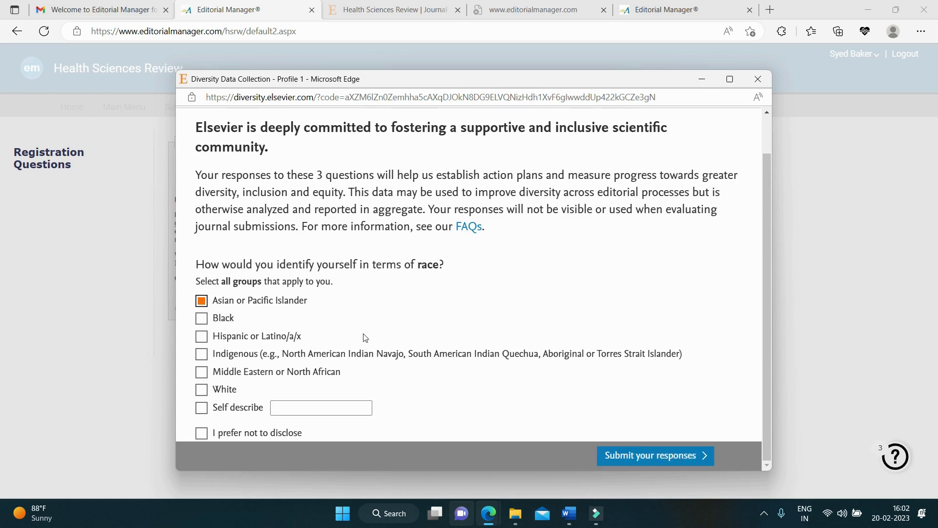
left_click(664, 461)
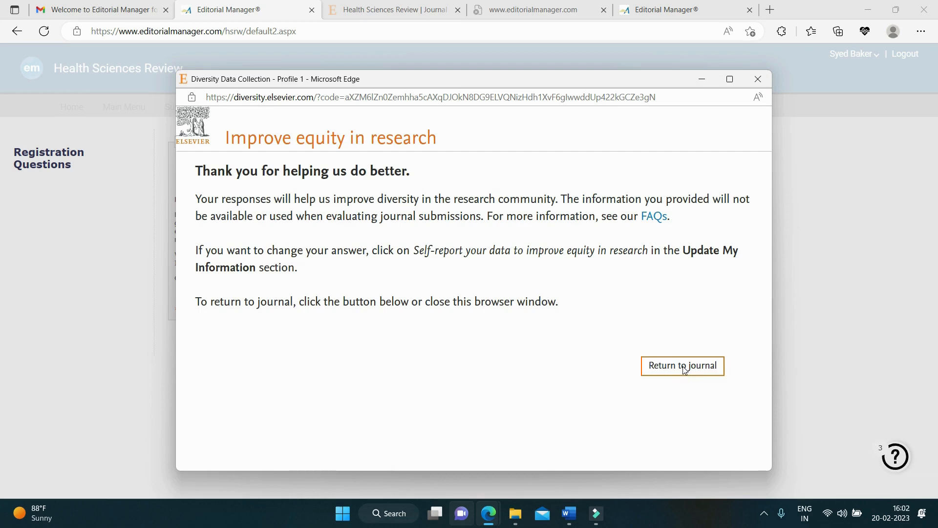
left_click(684, 366)
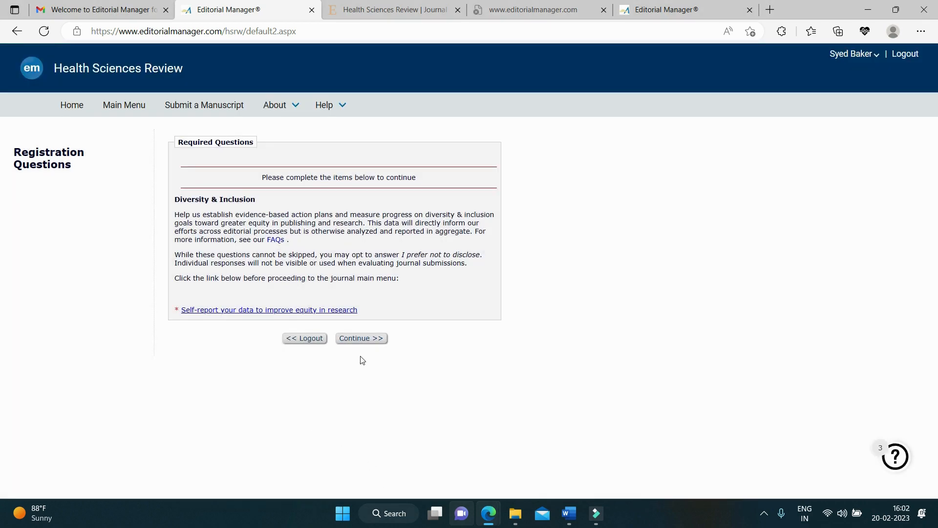
left_click(359, 341)
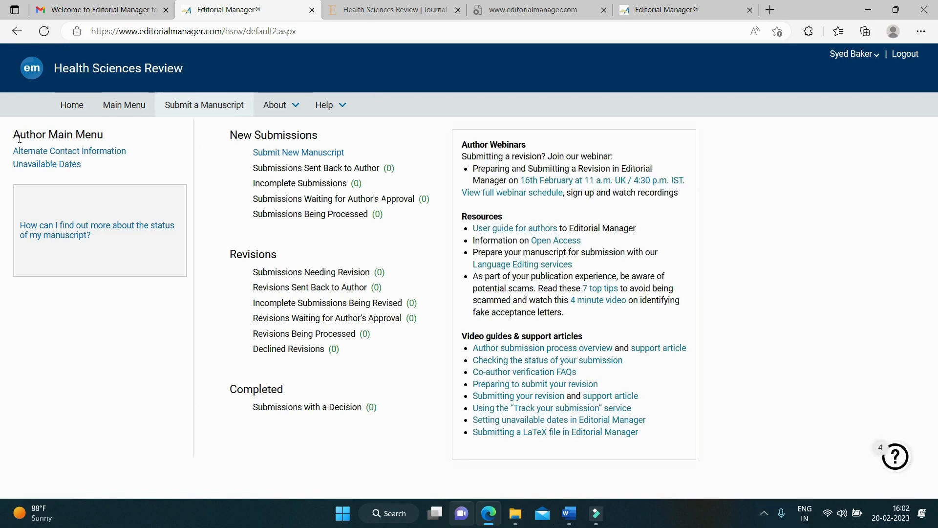
Step: Begin a new manuscript submission with article type Review and proceed to Attach Files
left_click(293, 157)
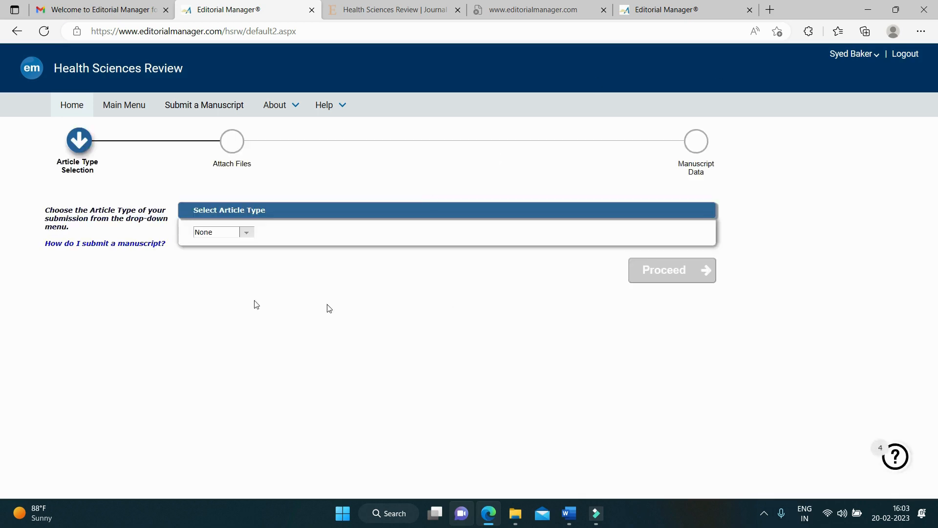
left_click(246, 233)
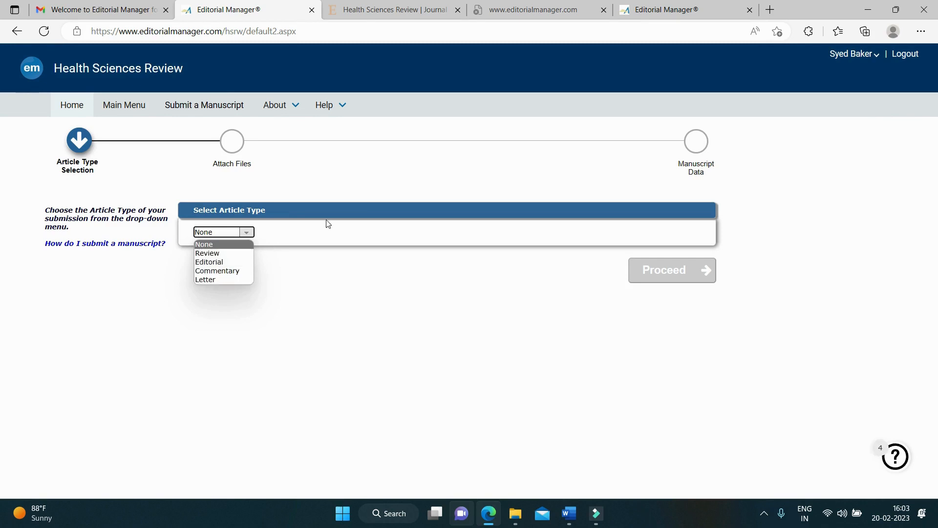
left_click(238, 255)
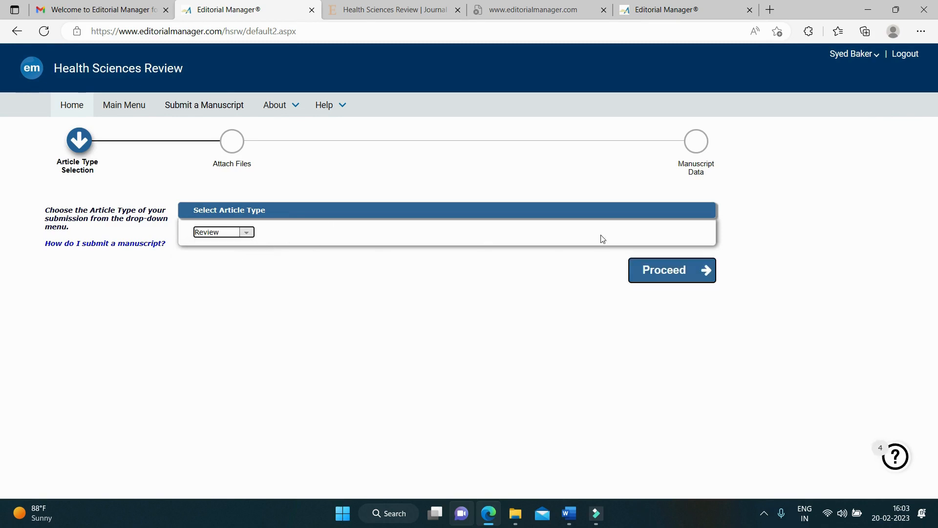
left_click(693, 282)
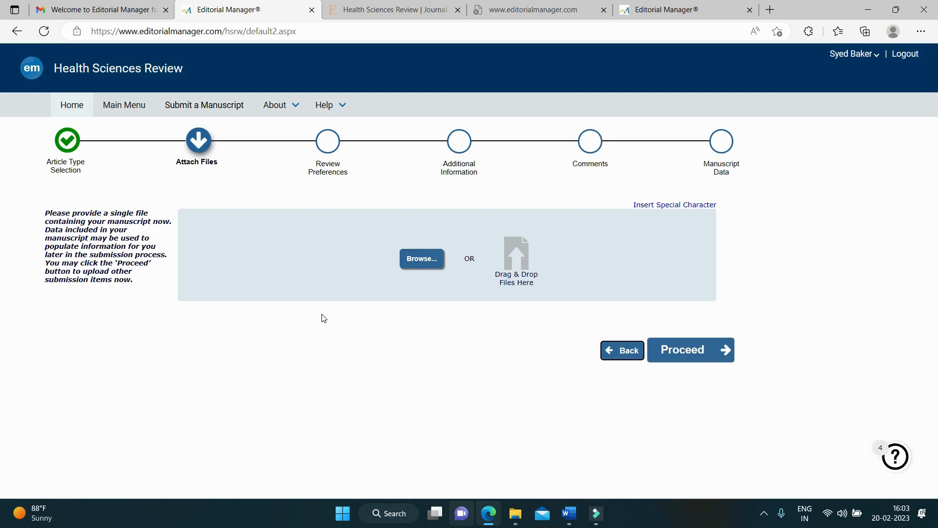
Step: Review the Health Science Review folder's files, including the graphical abstract presentation, then return to the submission page
left_click(516, 520)
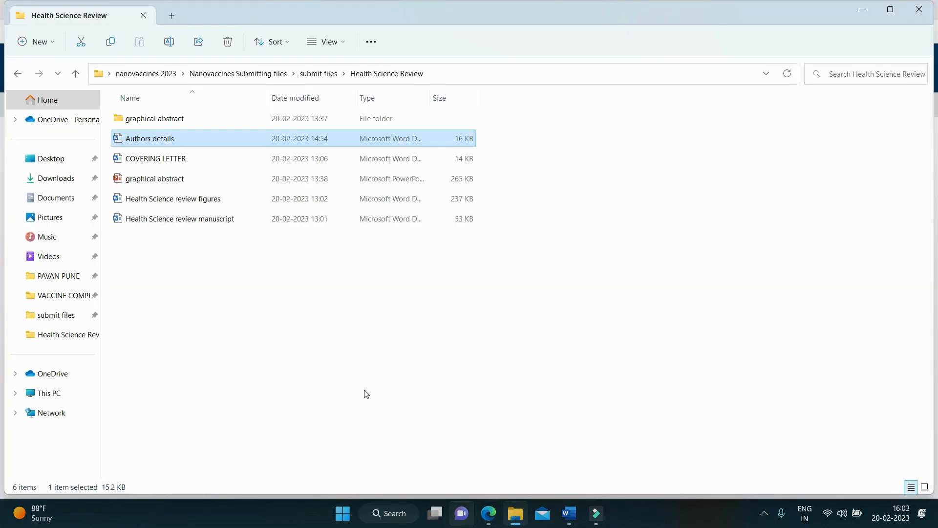
left_click(325, 374)
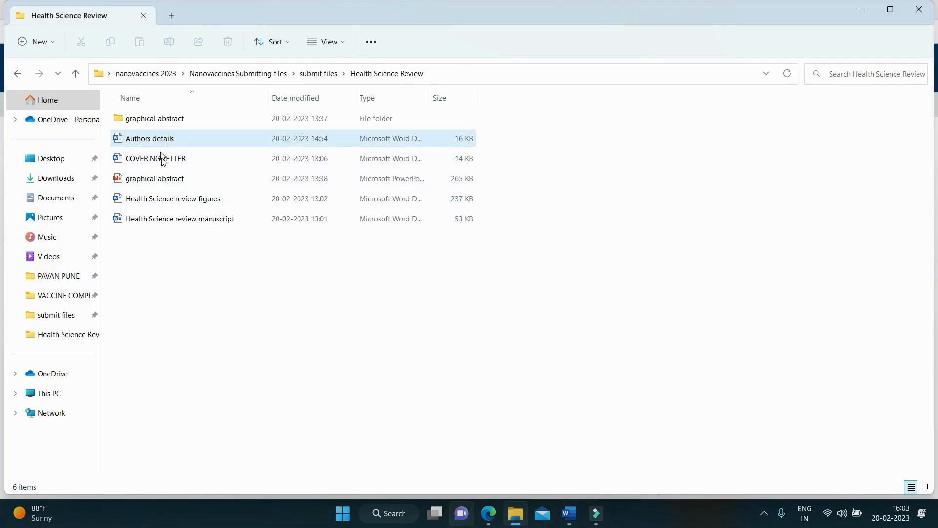
double_click(167, 180)
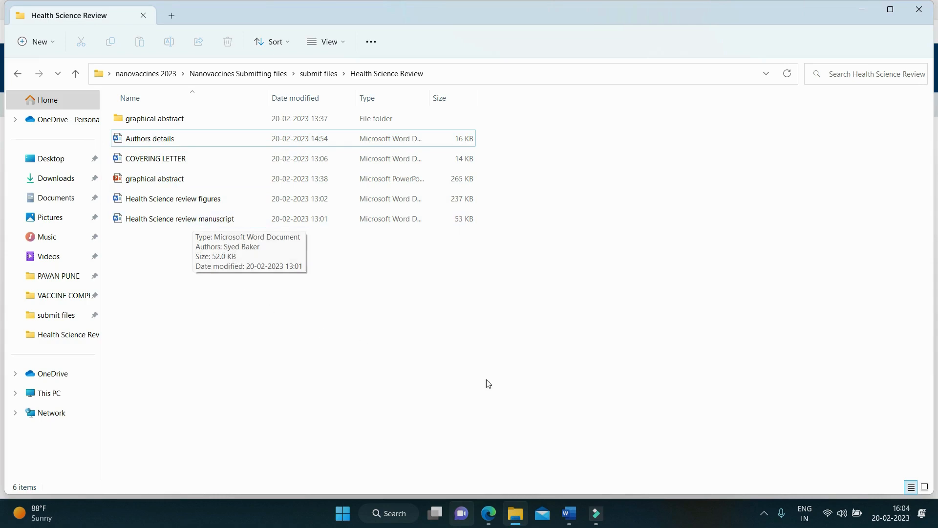
left_click(489, 519)
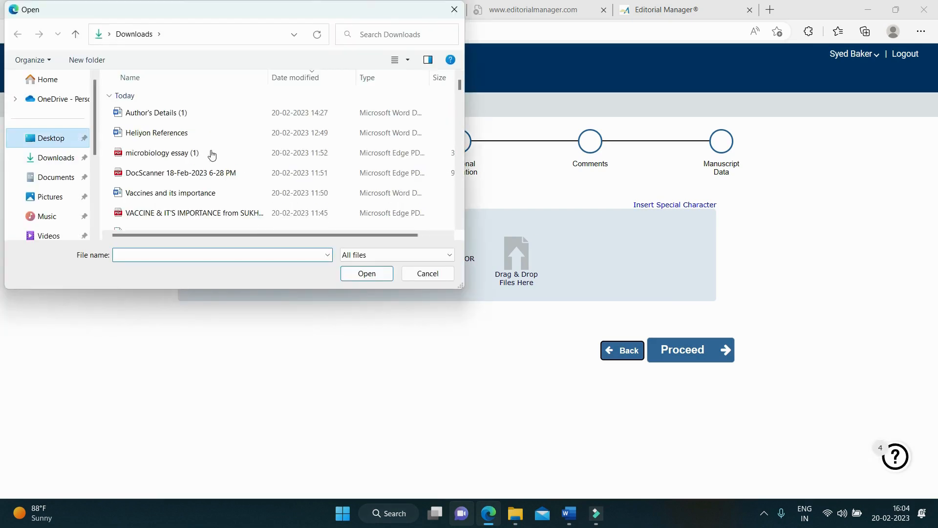
Step: Upload Health Science review manuscript.docx from Desktop > nanovaccines 2023 > Nanovaccines Submitting files > submit files > Health Science Review
scroll(298, 129, "down", 5)
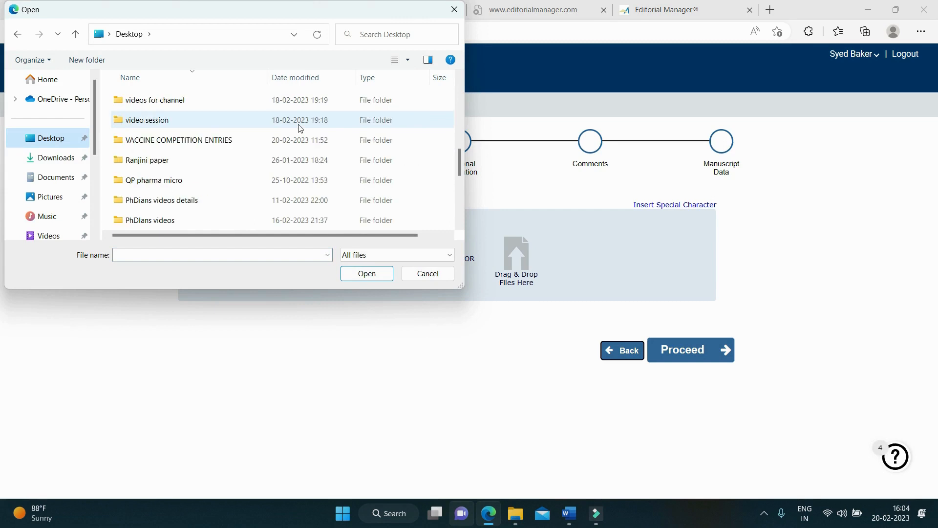
scroll(188, 131, "down", 3)
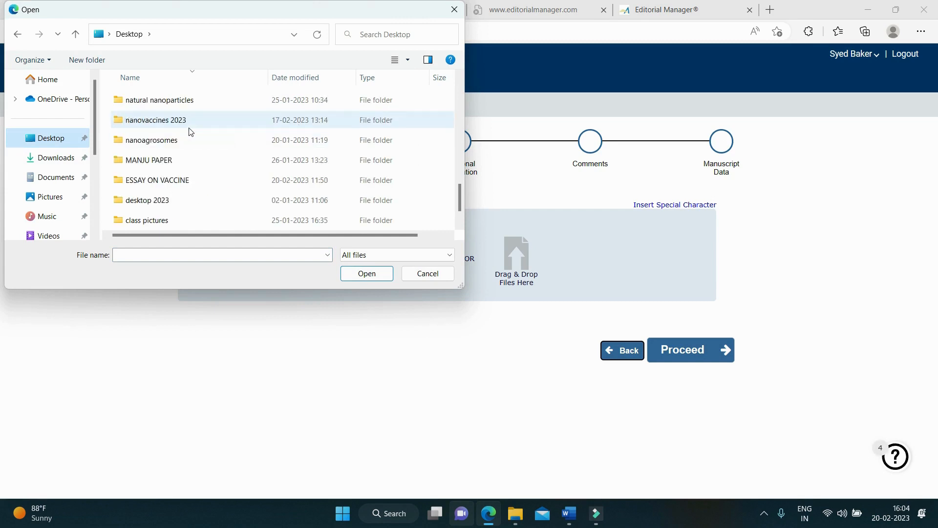
scroll(189, 132, "down", 1)
scroll(190, 132, "up", 1)
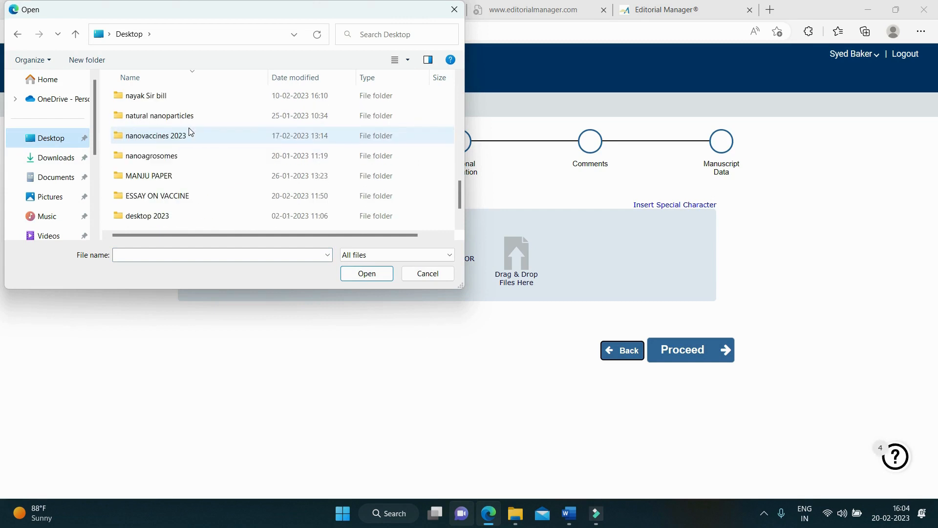
left_click(177, 136)
double_click(177, 136)
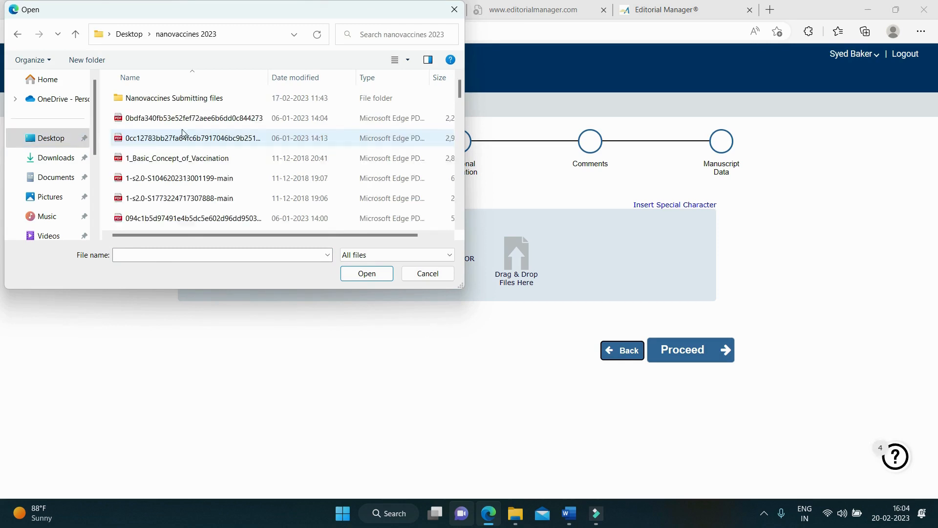
double_click(193, 105)
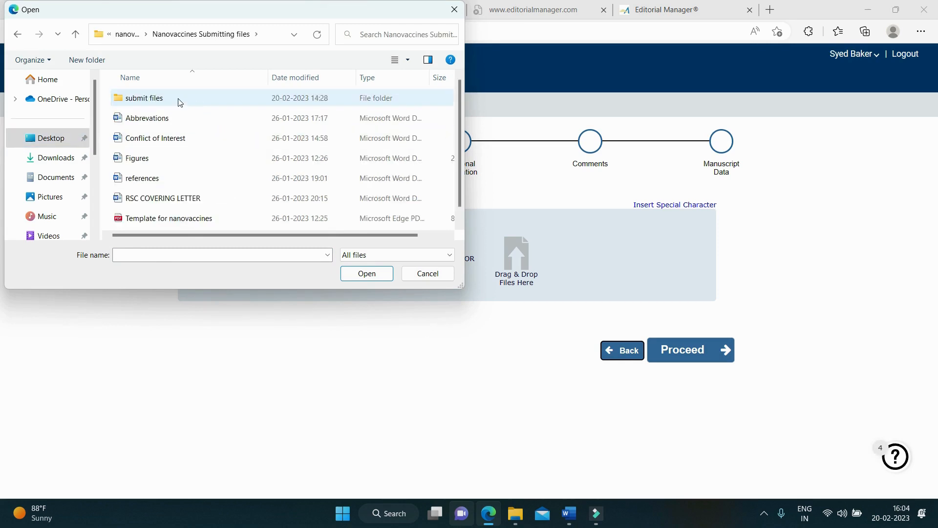
left_click(180, 102)
double_click(179, 102)
left_click(180, 103)
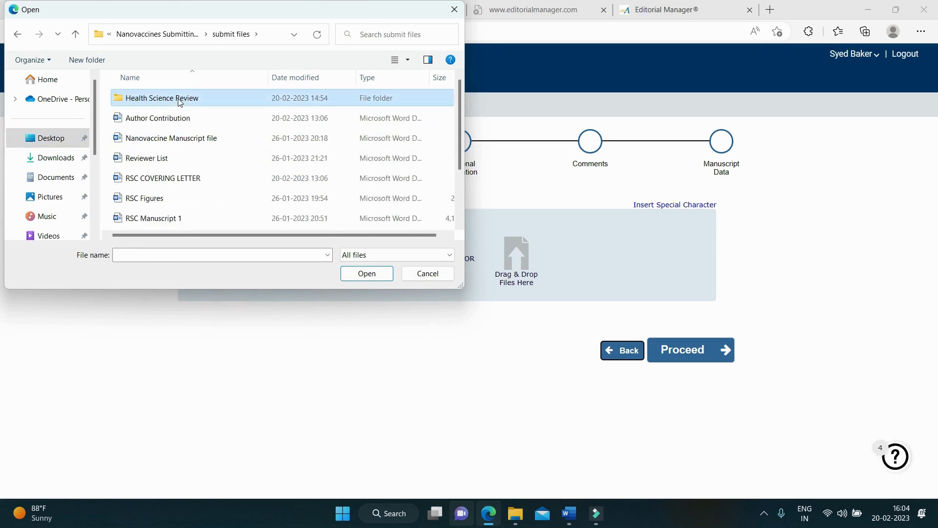
double_click(180, 102)
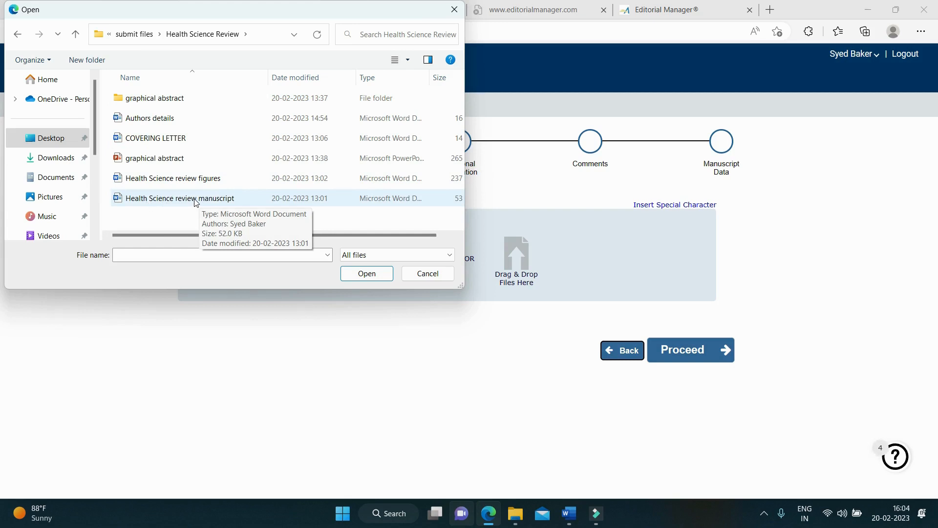
left_click(247, 202)
left_click(366, 273)
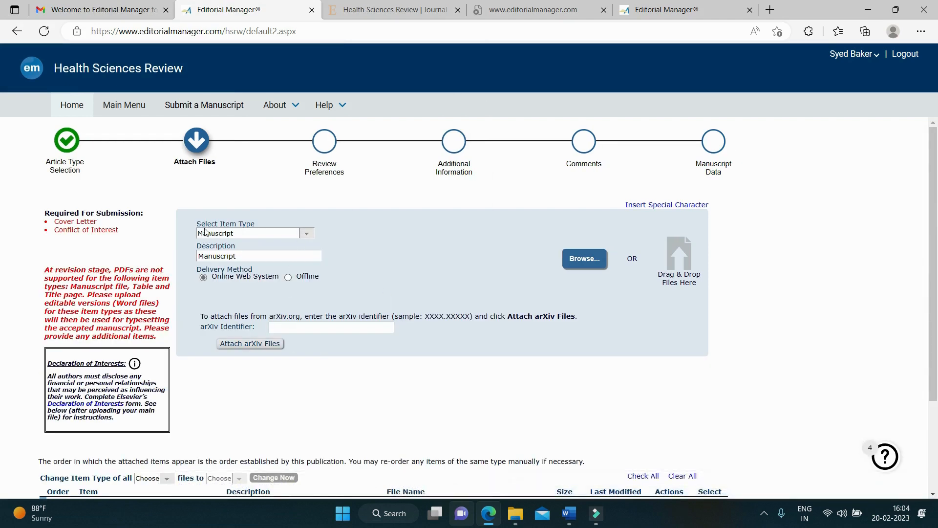
Step: Keep Manuscript as the uploaded file's item type and description
left_click(307, 234)
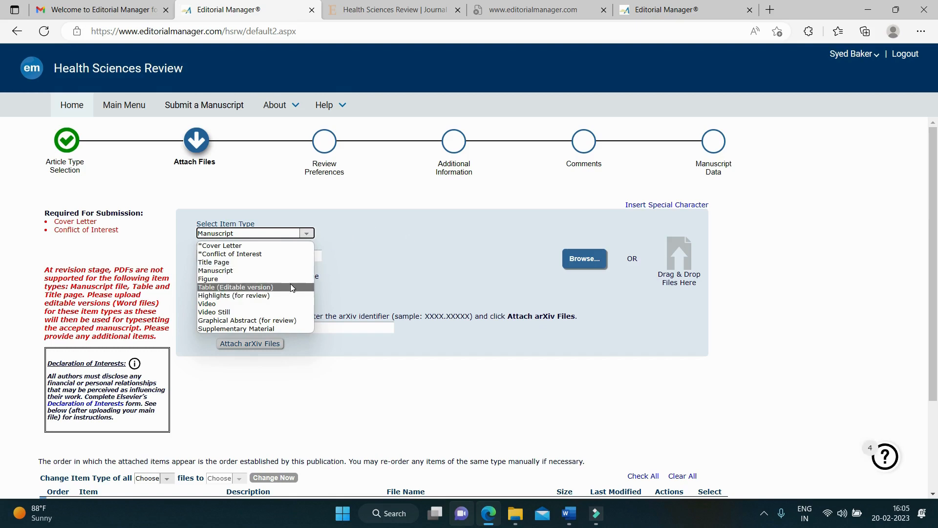
left_click(282, 270)
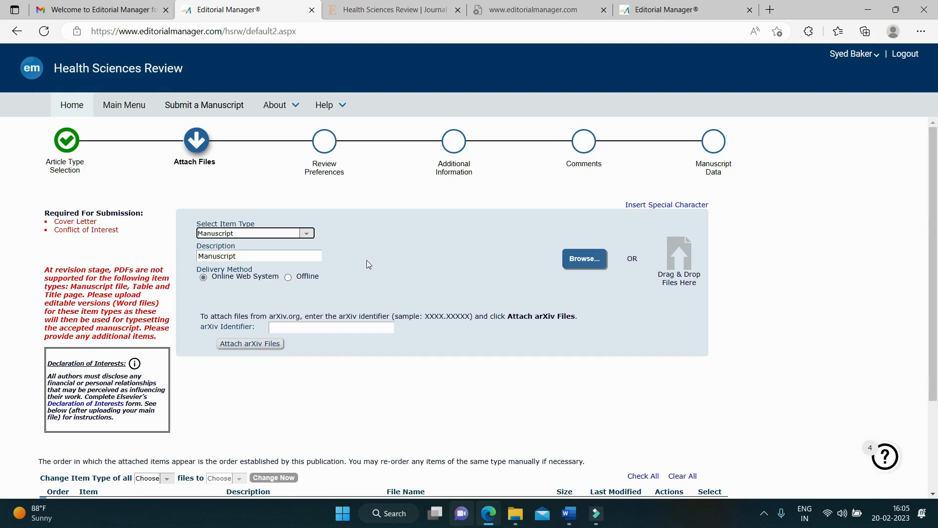
left_click_drag(247, 257, 192, 261)
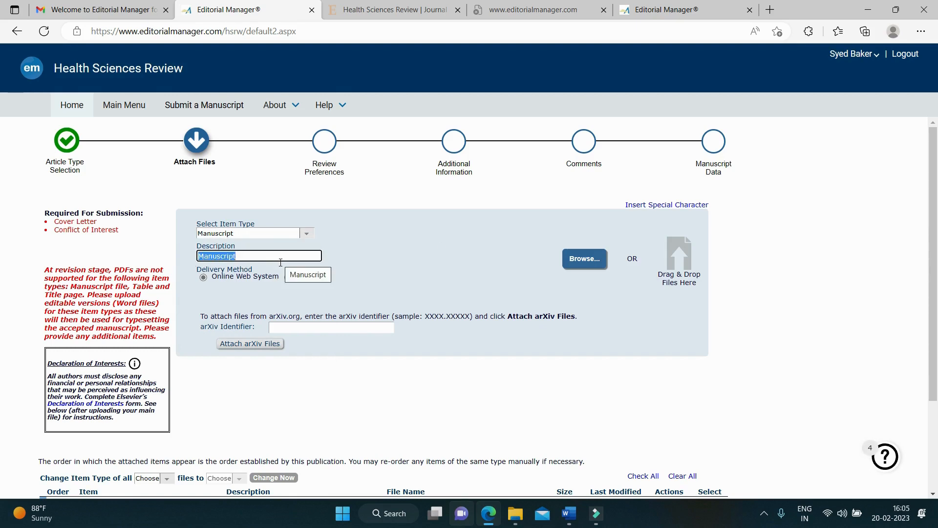
left_click(394, 239)
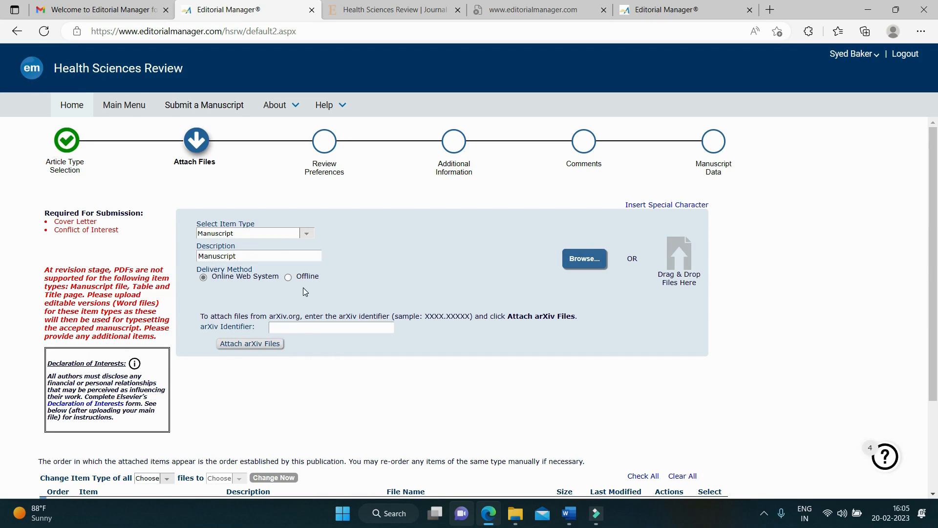
scroll(303, 288, "down", 3)
scroll(361, 276, "up", 3)
scroll(362, 279, "down", 3)
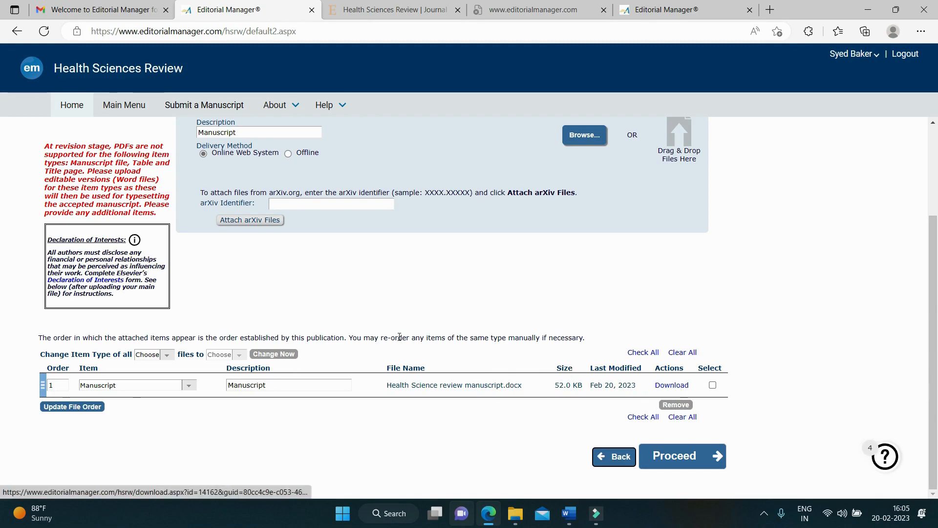
scroll(350, 252, "up", 3)
left_click(307, 235)
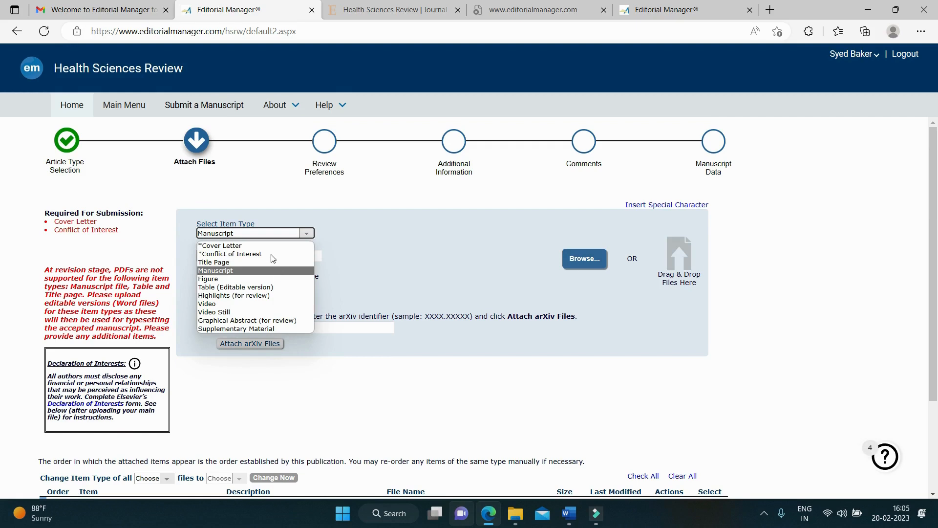
Step: Upload COVERING LETTER.docx as the Cover Letter item
left_click(269, 247)
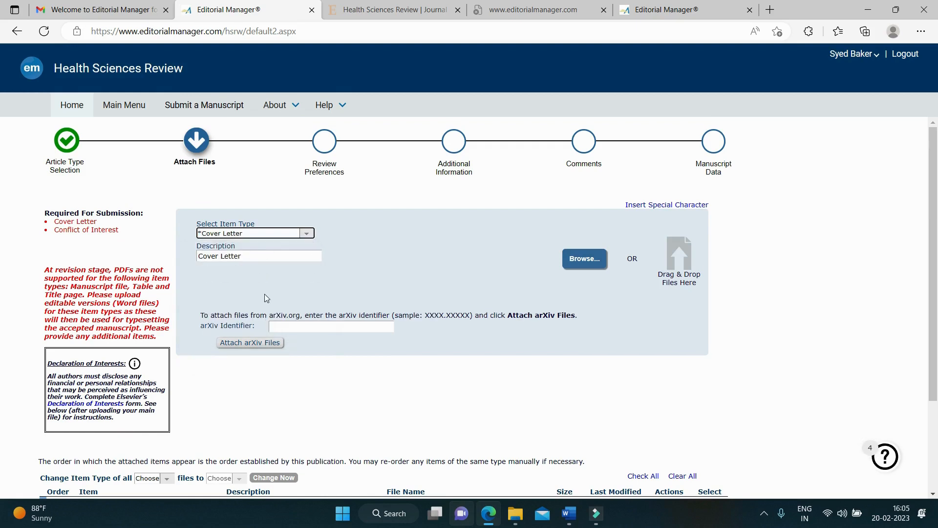
left_click(591, 261)
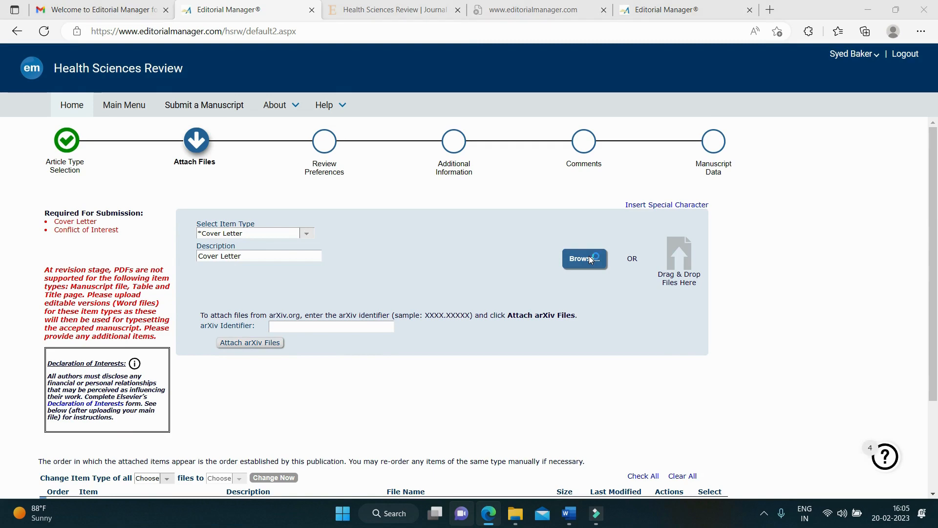
left_click(207, 142)
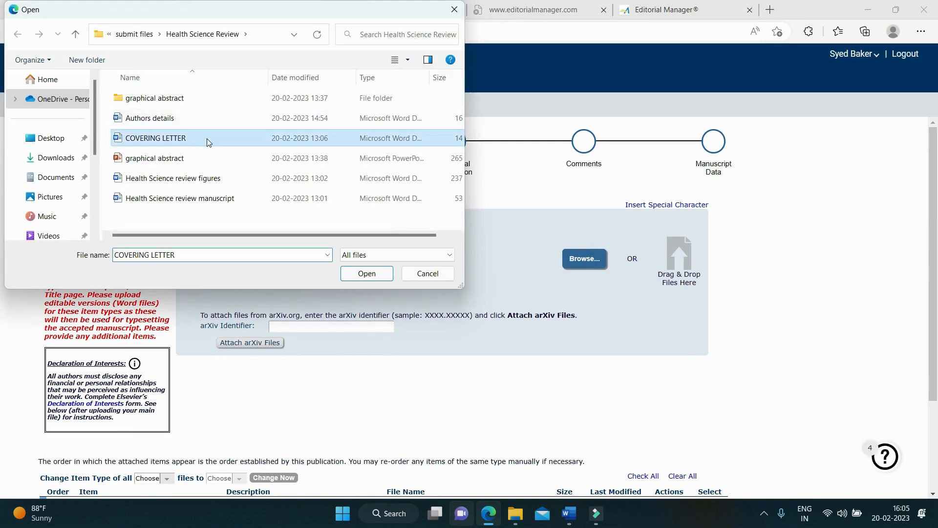
left_click(375, 274)
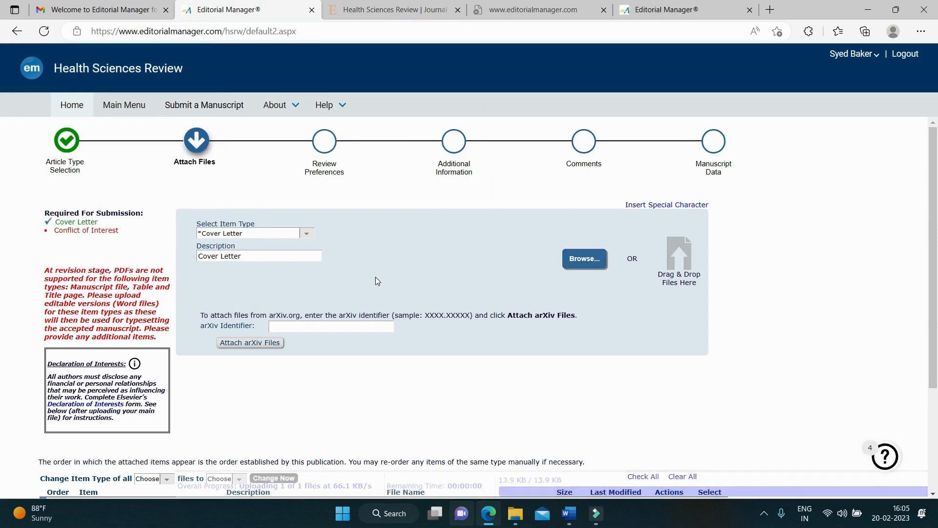
scroll(595, 316, "down", 3)
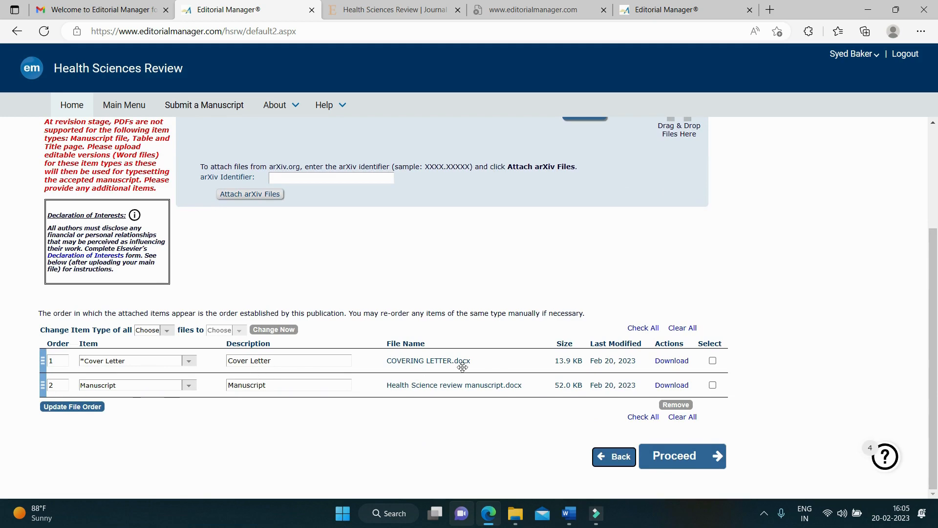
scroll(574, 373, "up", 3)
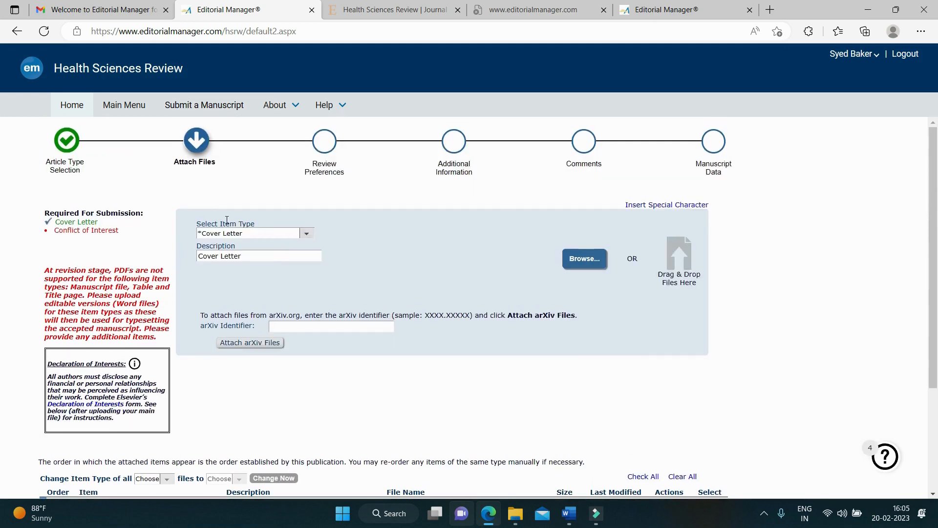
left_click(308, 234)
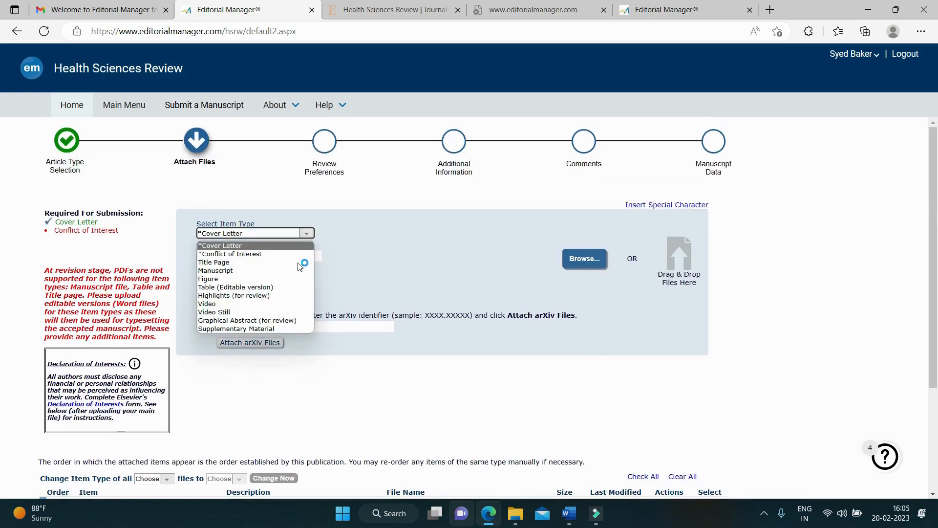
Step: Upload Health Science review figures.docx as the Figure item
left_click(295, 277)
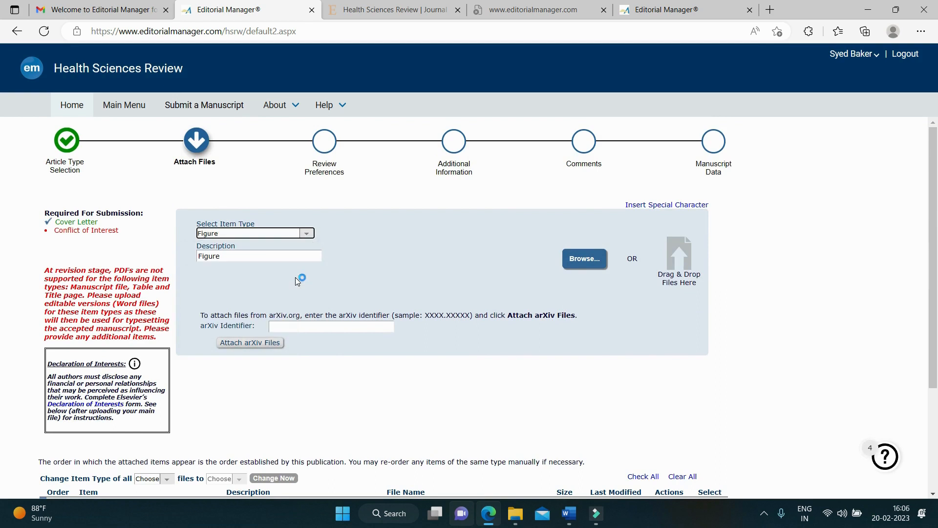
left_click(577, 262)
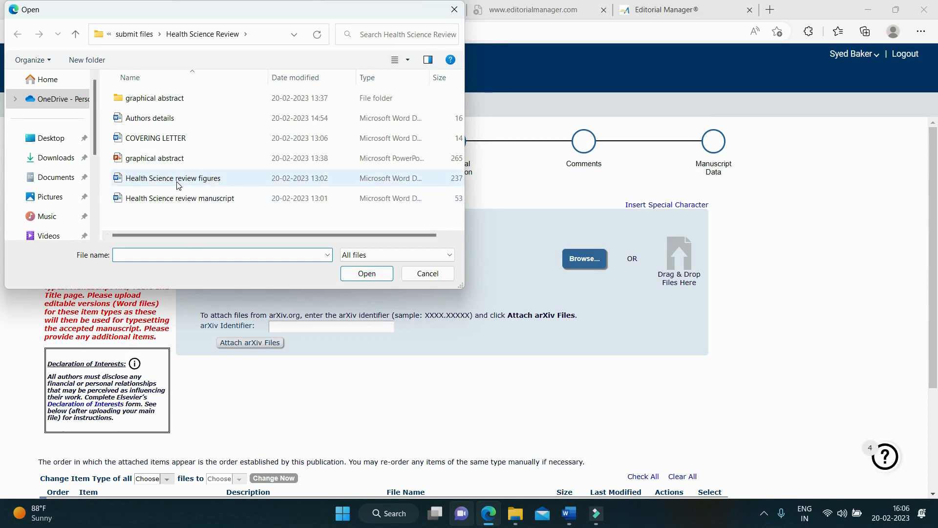
left_click(178, 182)
left_click(360, 273)
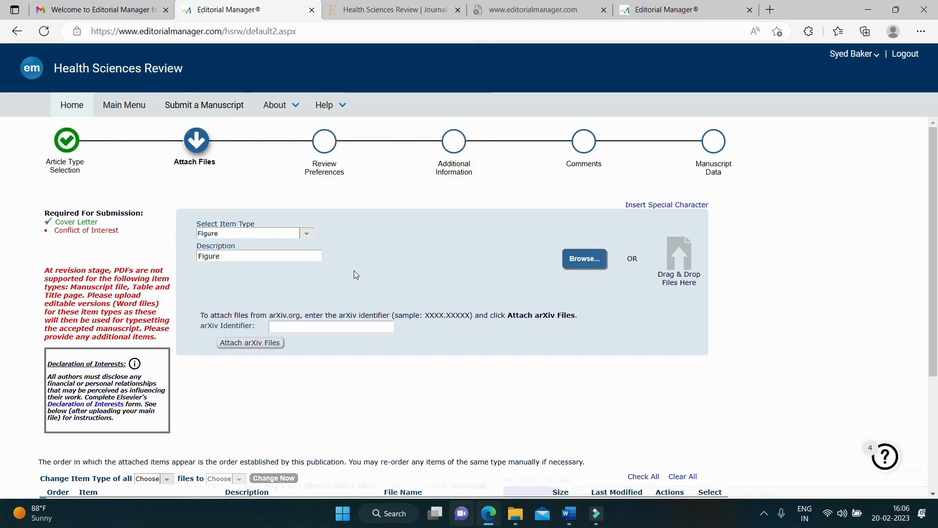
scroll(618, 291, "down", 1)
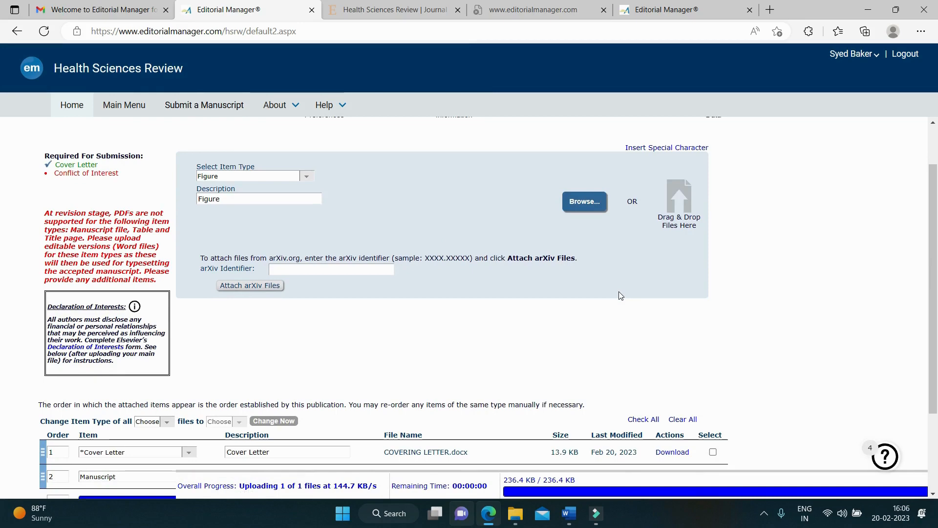
scroll(618, 295, "down", 2)
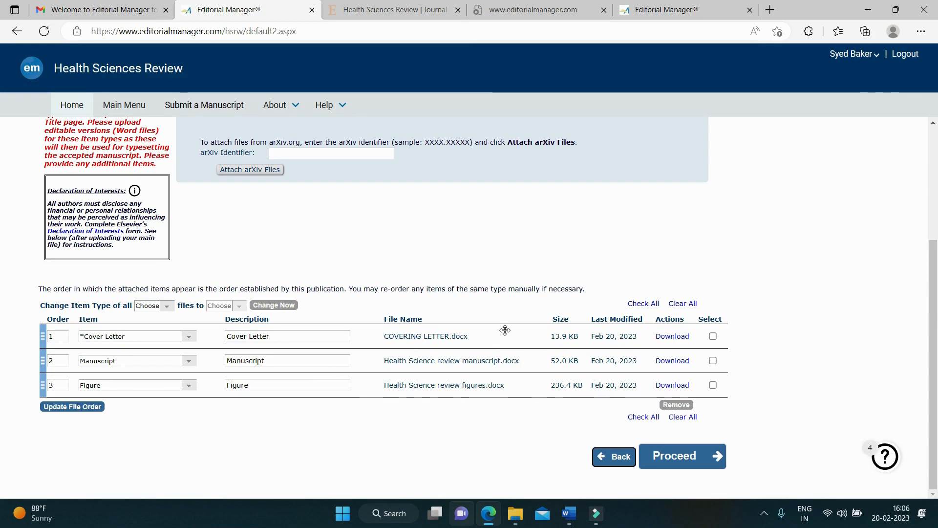
scroll(505, 330, "up", 3)
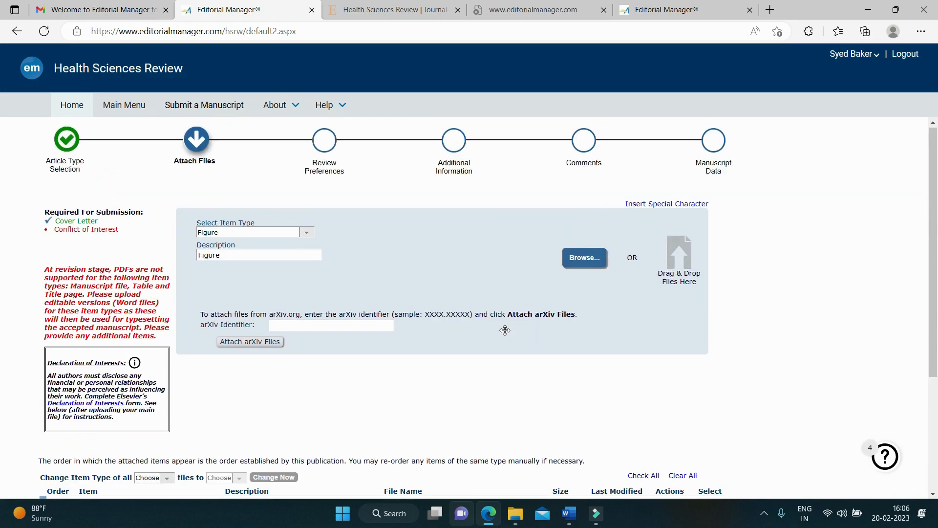
Step: Upload Slide1.JPG from the graphical abstract folder as the Graphical Abstract (for review) item
left_click(307, 233)
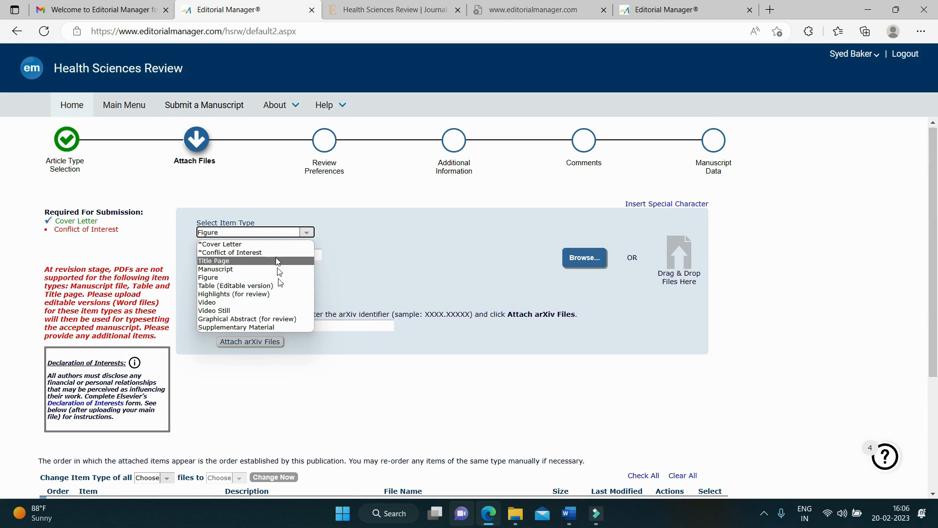
left_click(282, 320)
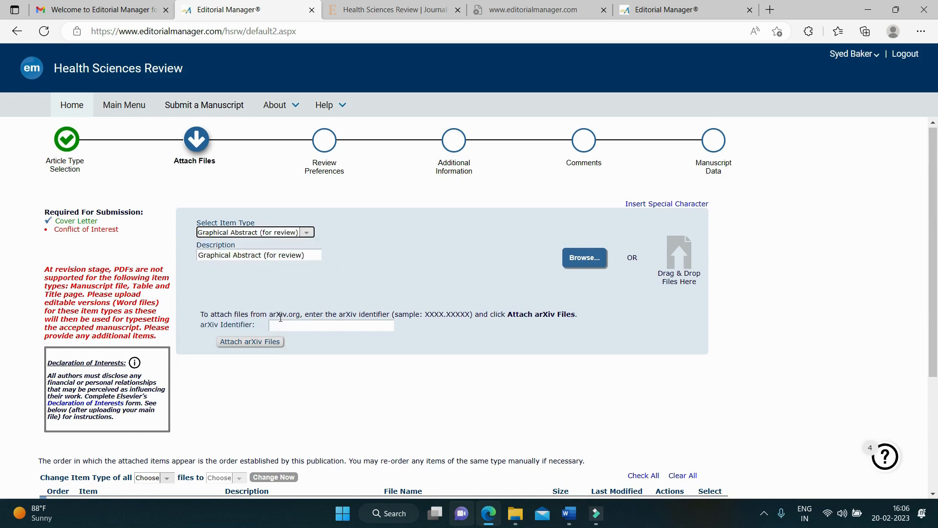
left_click(579, 265)
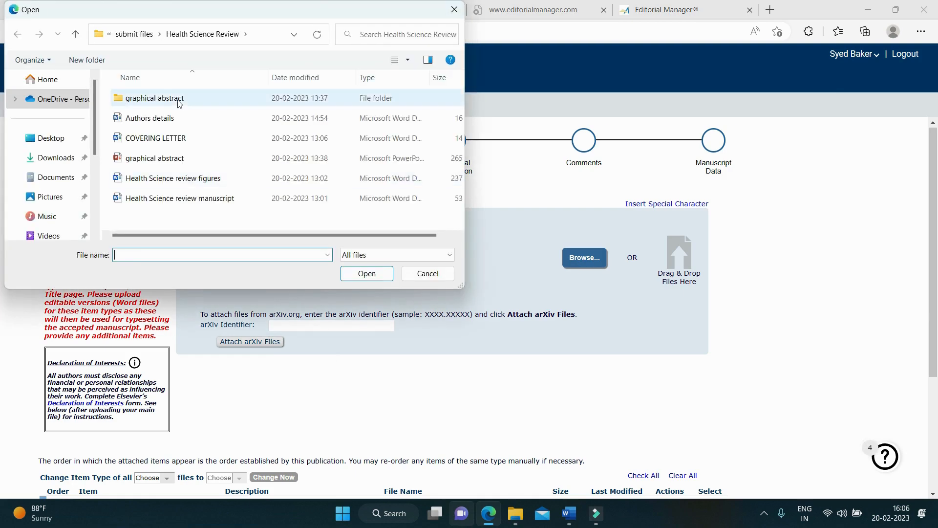
left_click(180, 103)
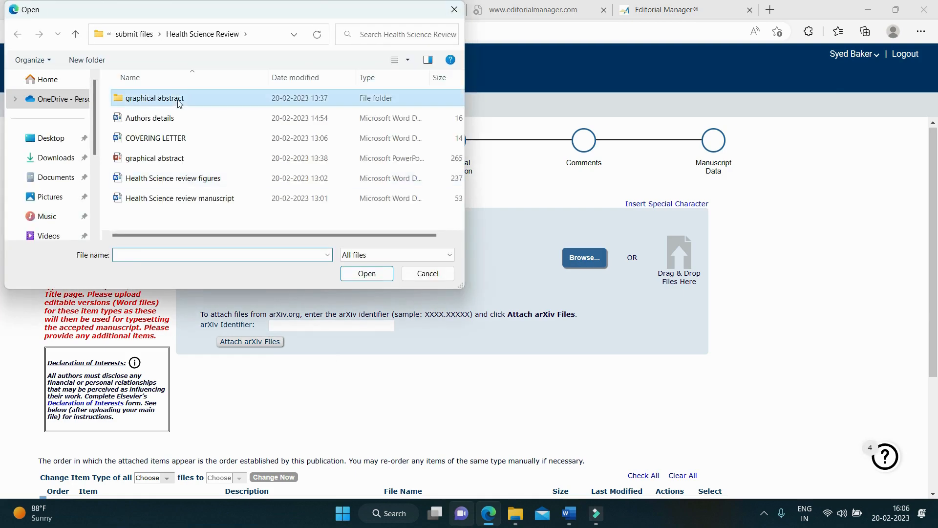
double_click(180, 102)
left_click(146, 129)
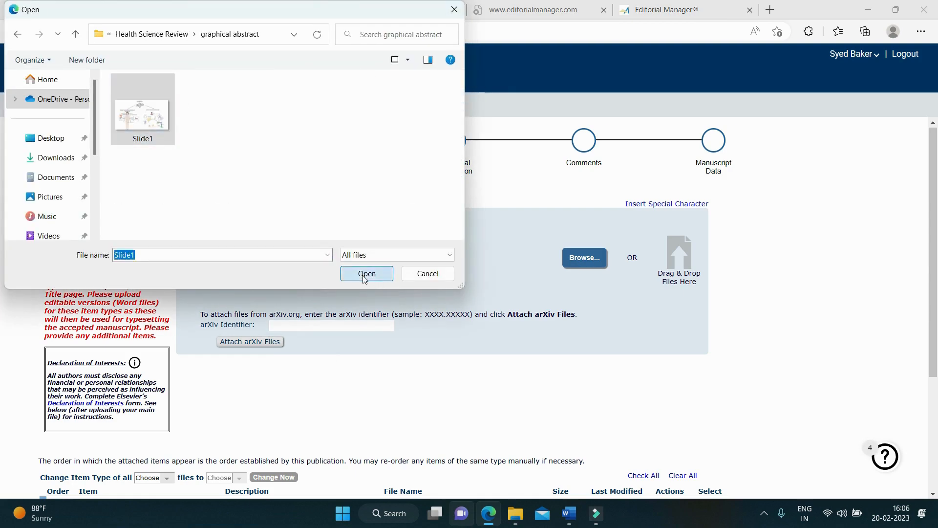
left_click(365, 274)
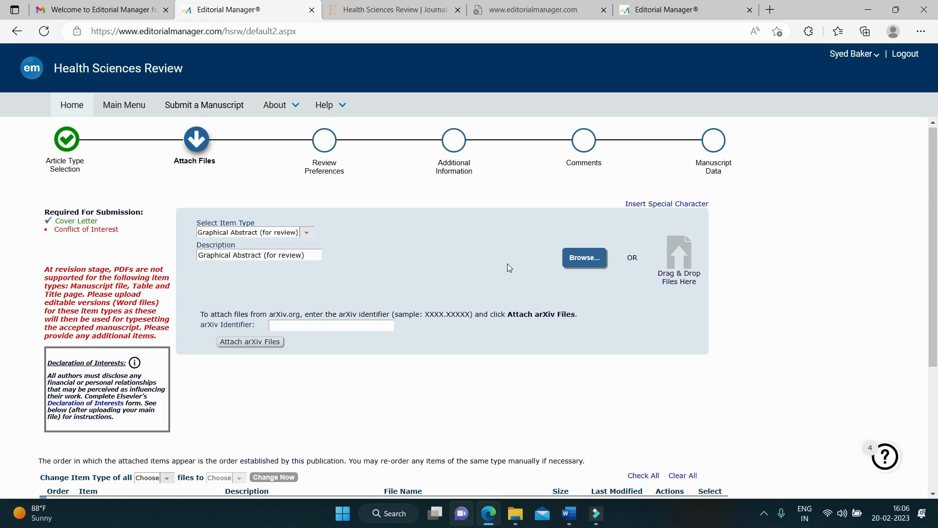
scroll(508, 263, "down", 3)
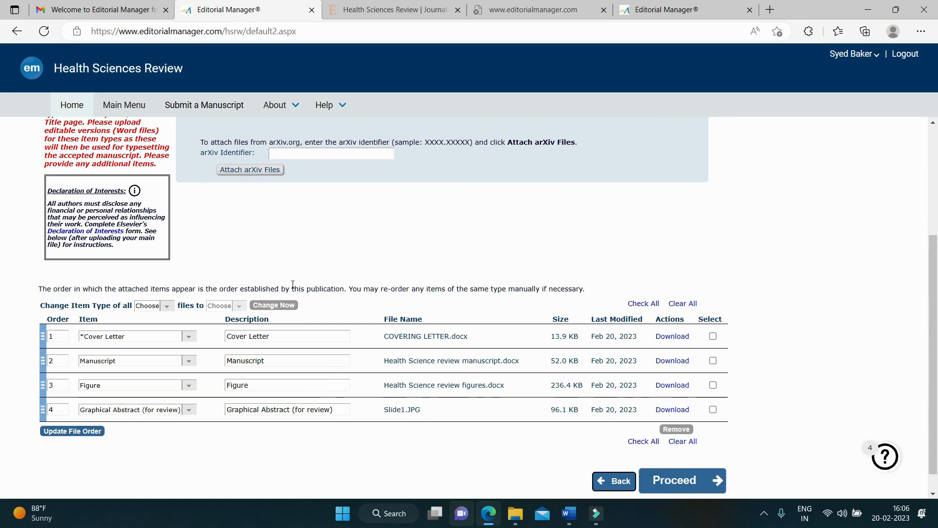
scroll(293, 285, "up", 4)
left_click(308, 233)
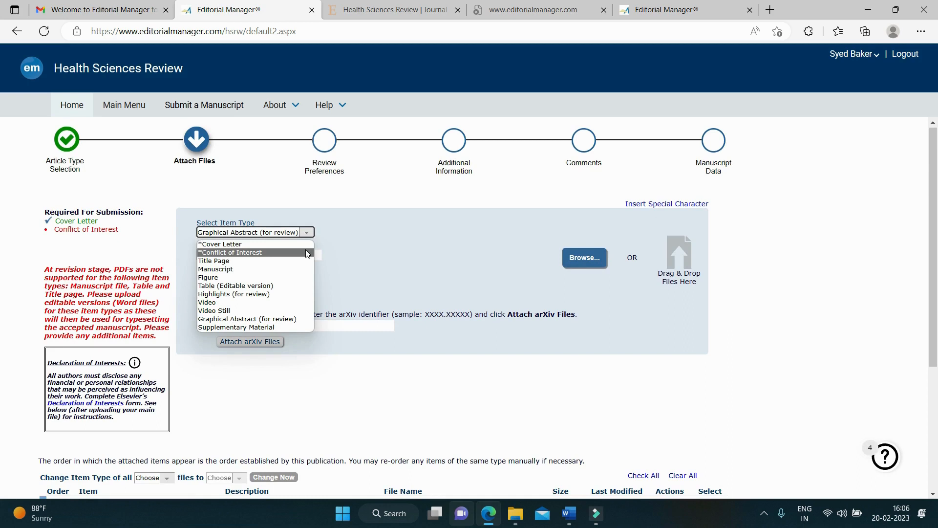
Step: Upload Conflict of interest.docx from the Health Science Review folder as the Conflict of Interest item
left_click(362, 250)
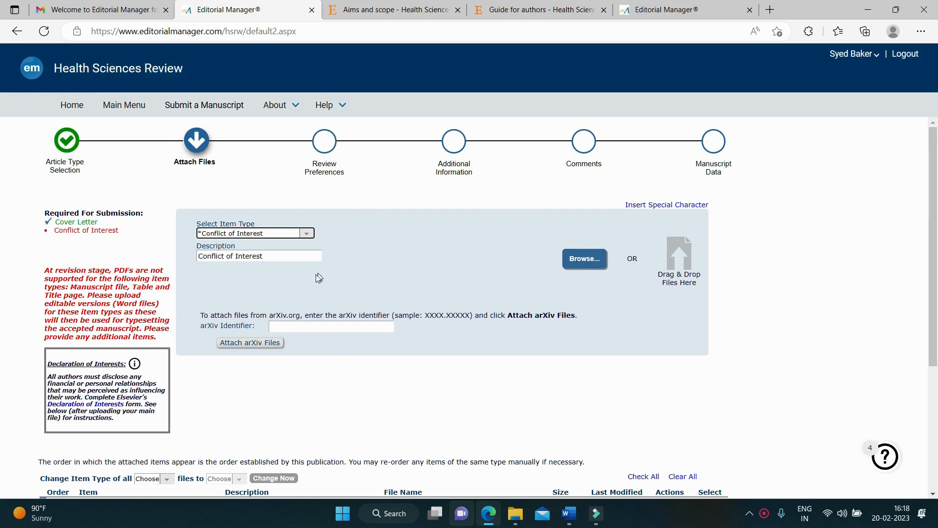
left_click(311, 239)
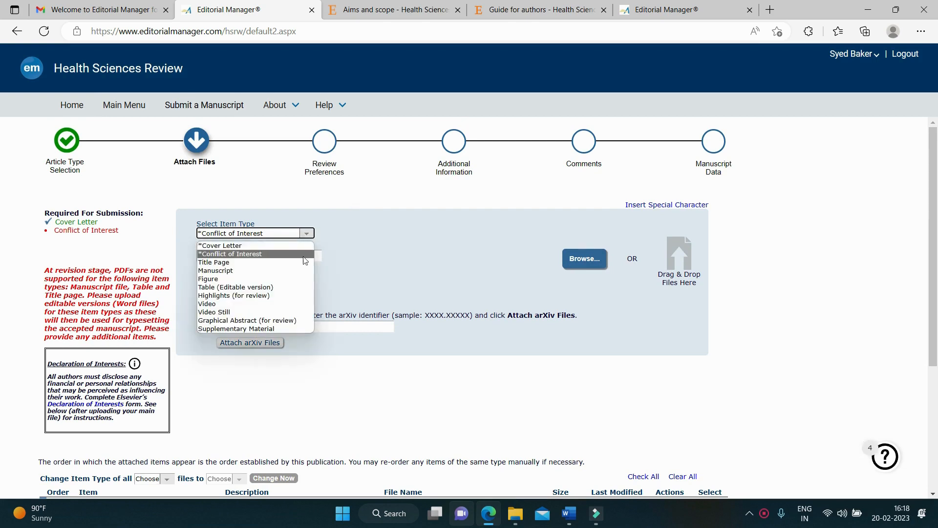
left_click(300, 254)
left_click(579, 258)
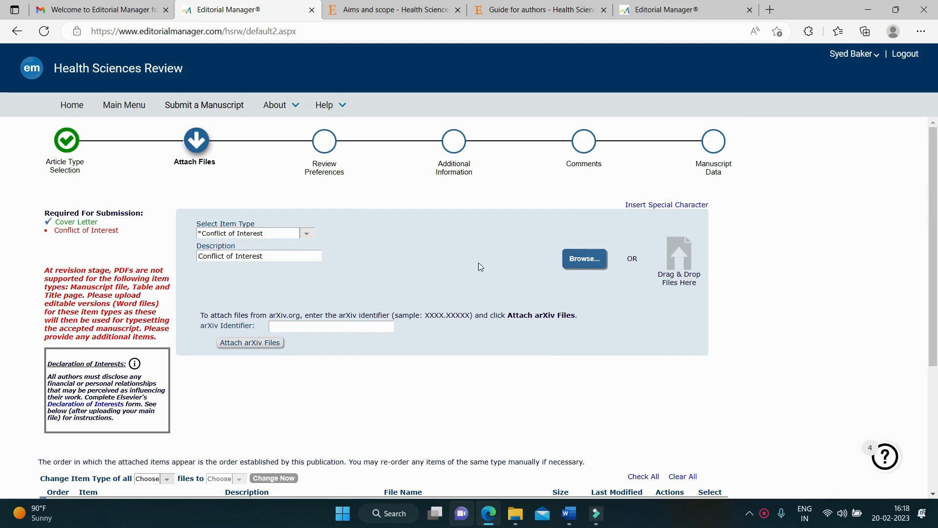
left_click(582, 259)
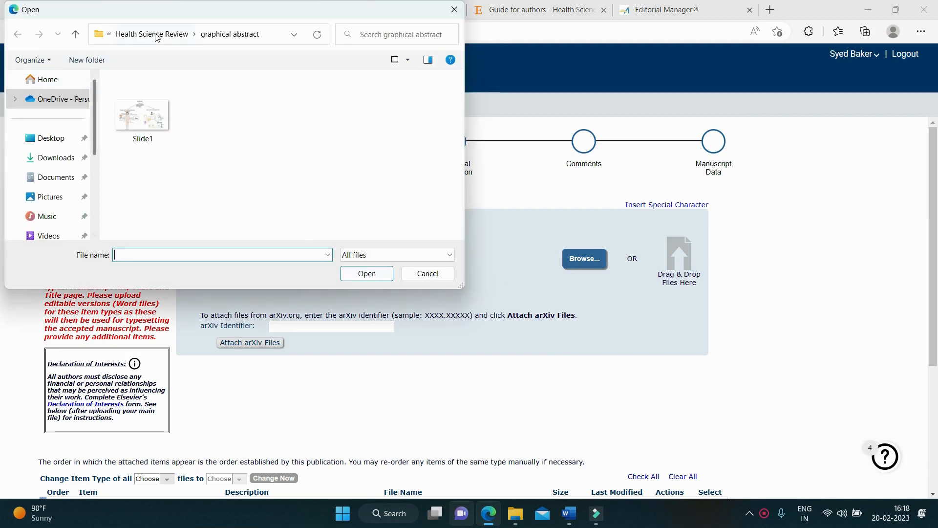
left_click(157, 35)
left_click(161, 138)
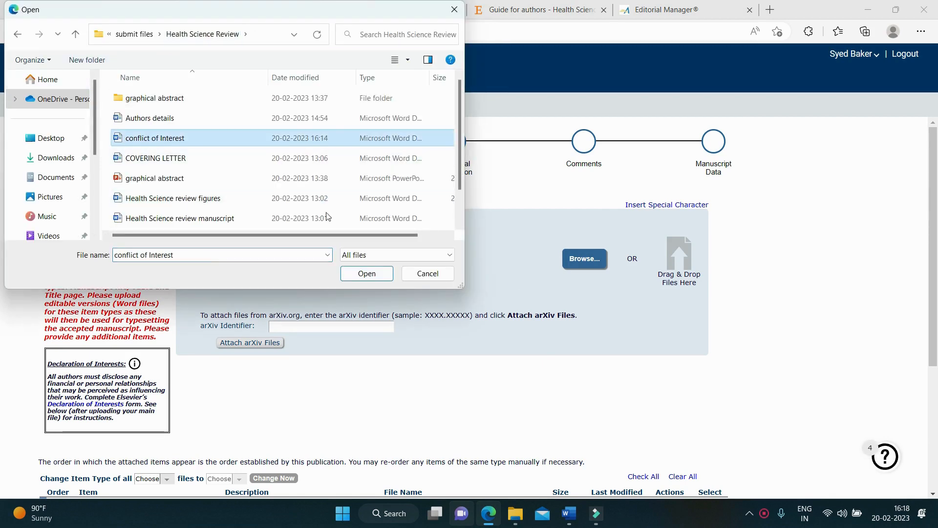
left_click(362, 273)
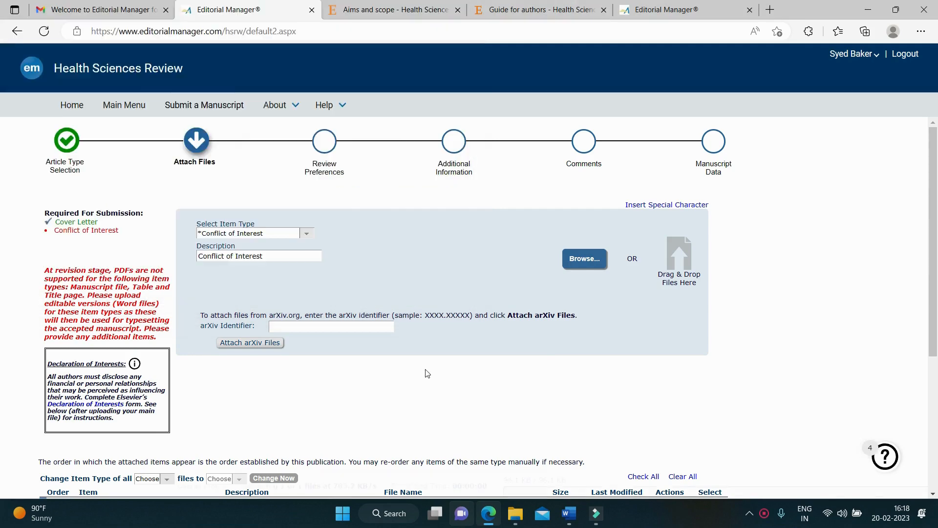
scroll(464, 332, "down", 5)
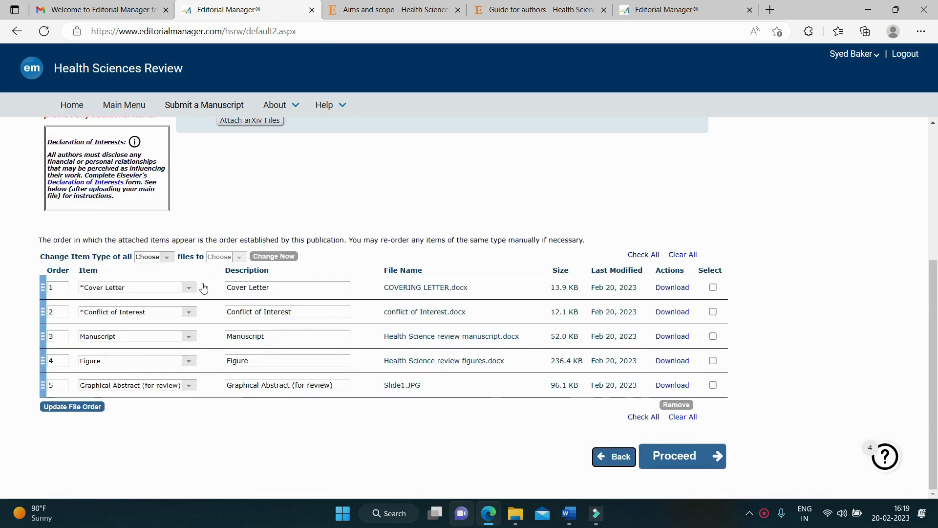
scroll(310, 262, "up", 5)
Step: Upload the Title Page document as the Title Page item
left_click(307, 233)
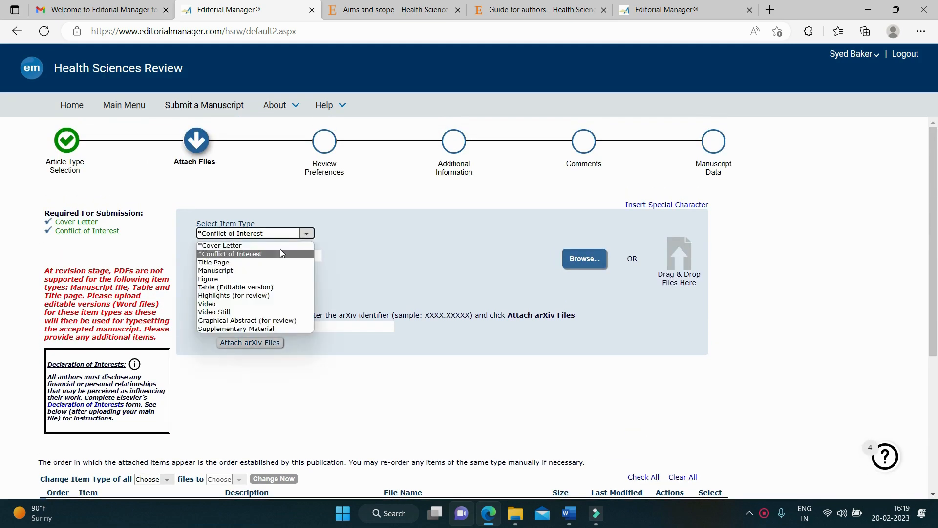
left_click(264, 262)
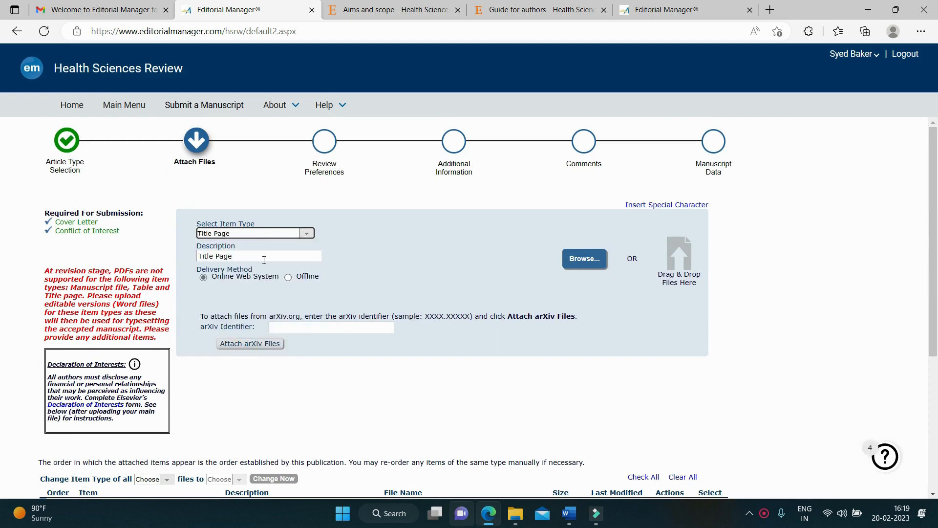
left_click(586, 261)
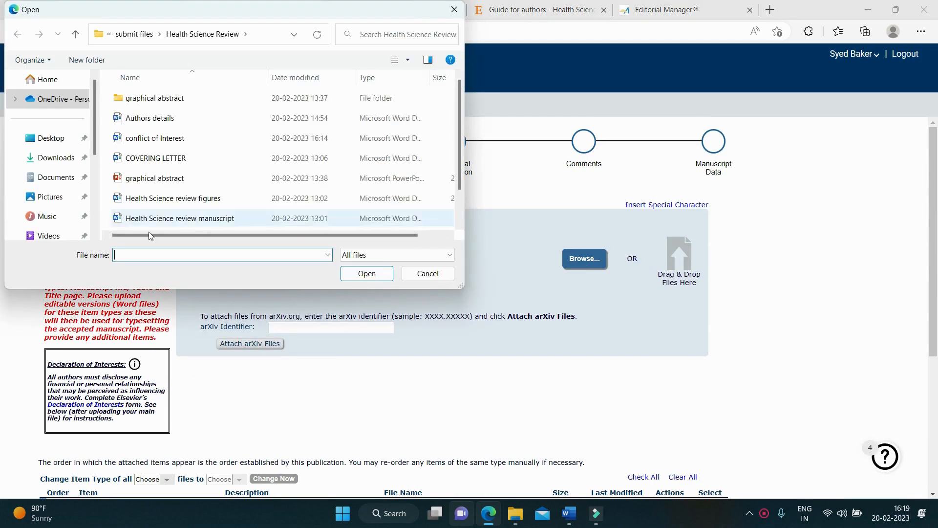
scroll(171, 142, "down", 1)
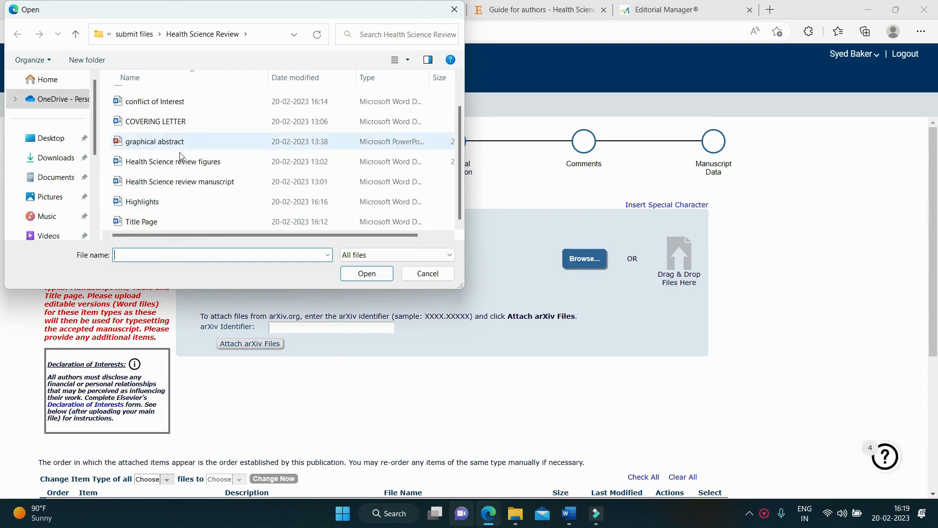
left_click(163, 223)
left_click(366, 273)
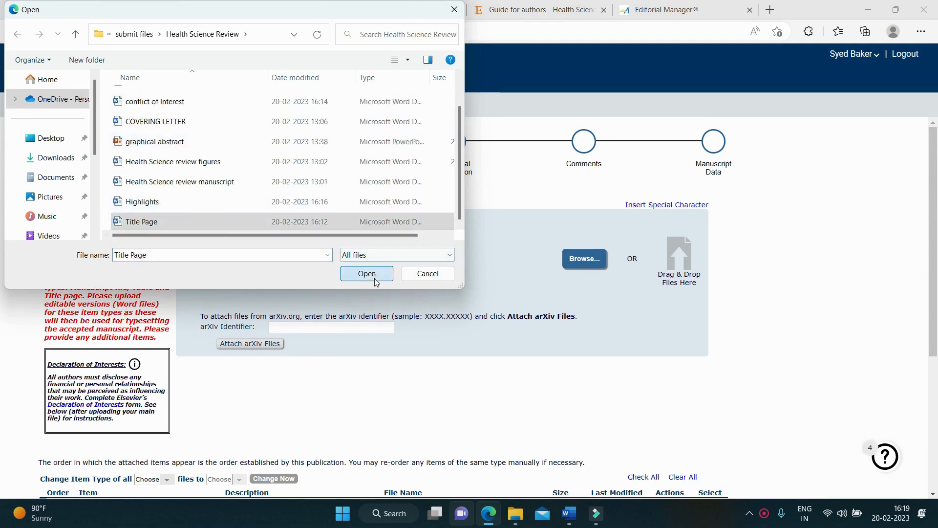
Step: Set the next item type to Highlights (for review)
scroll(426, 336, "down", 3)
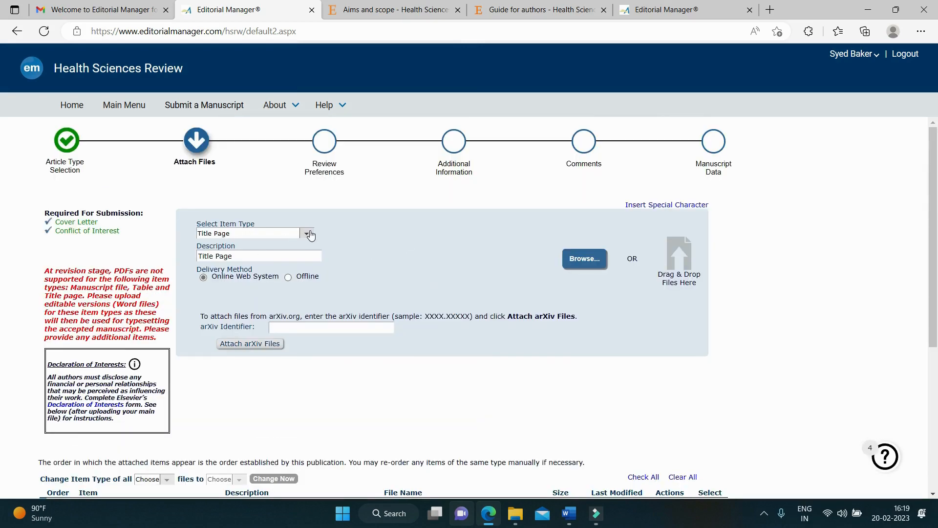
left_click(307, 234)
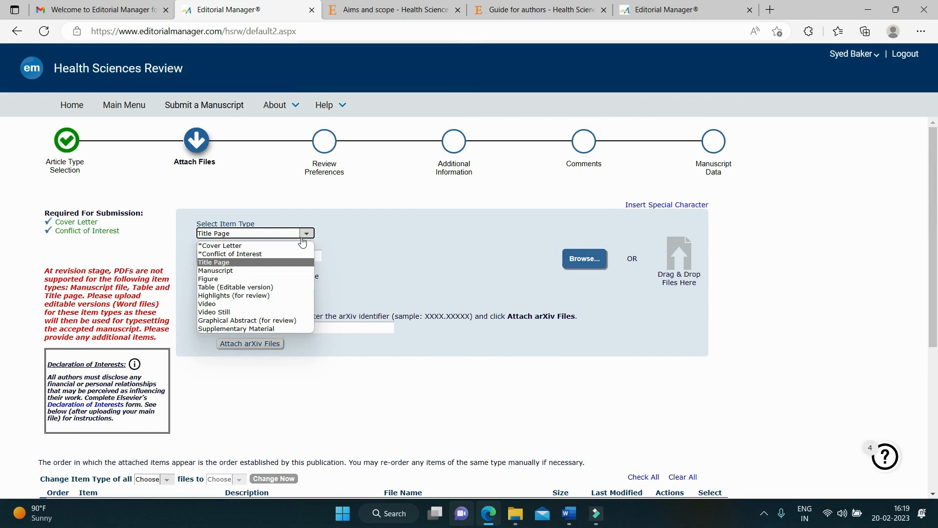
left_click(277, 296)
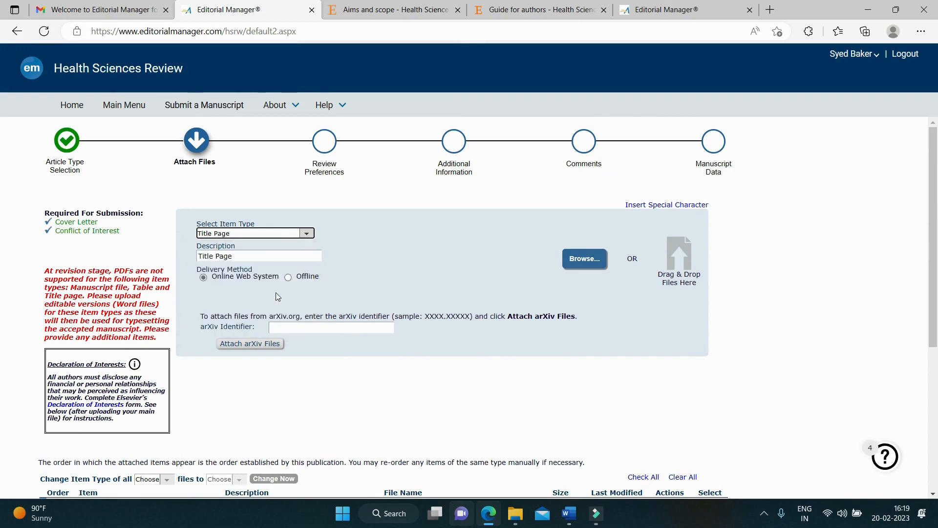
Step: Attach Highlights.docx as the Highlights (for review) item, giving seven listed files
left_click(581, 260)
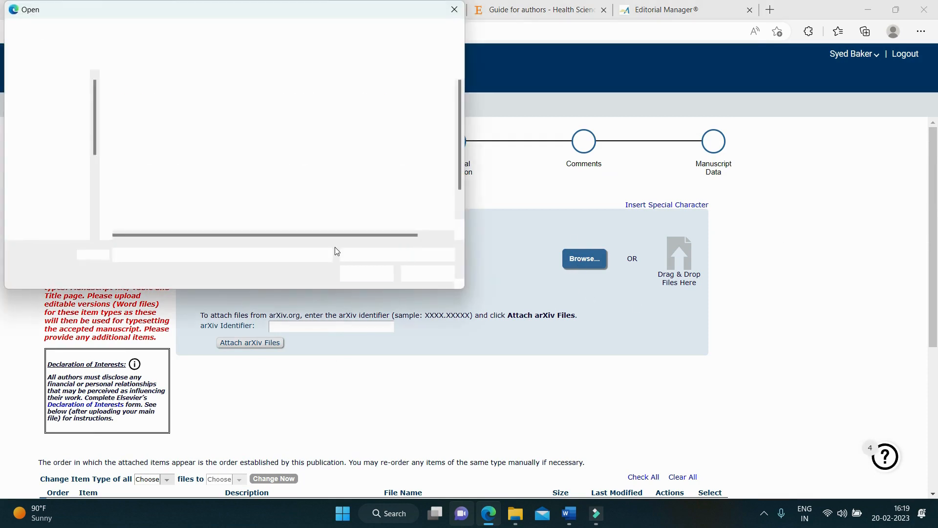
left_click_drag(461, 113, 465, 154)
left_click(183, 208)
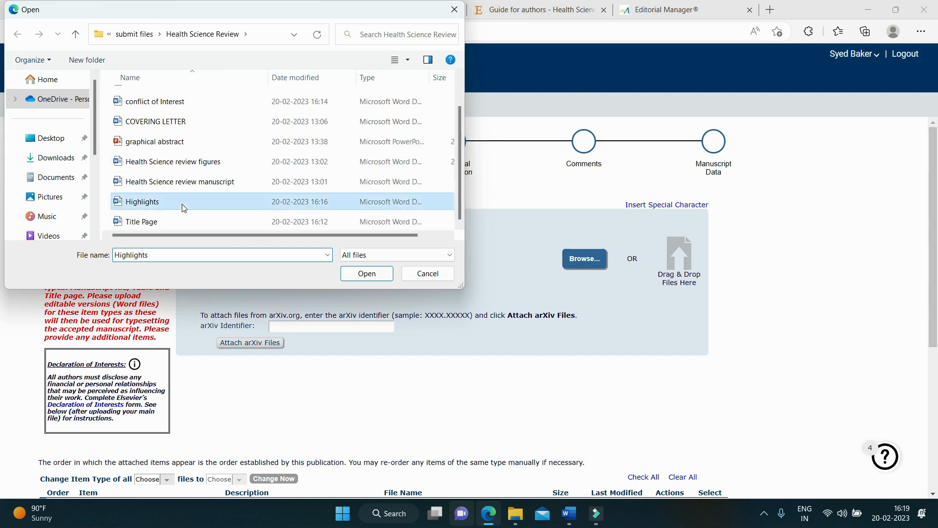
left_click(366, 274)
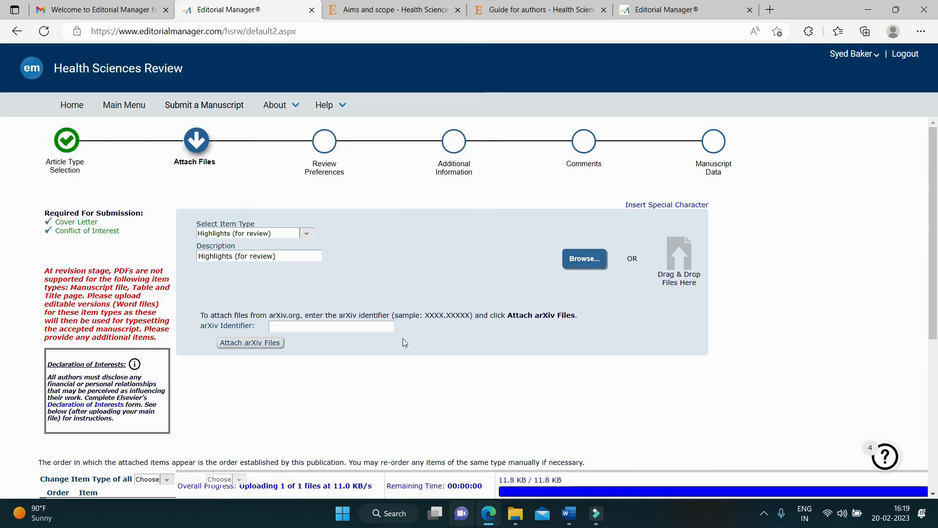
scroll(403, 338, "down", 5)
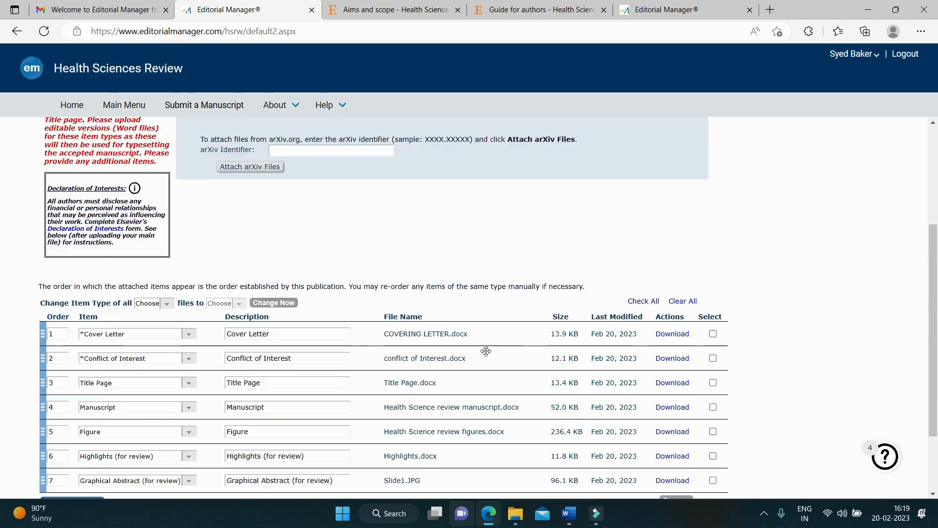
scroll(486, 351, "up", 2)
scroll(485, 351, "down", 2)
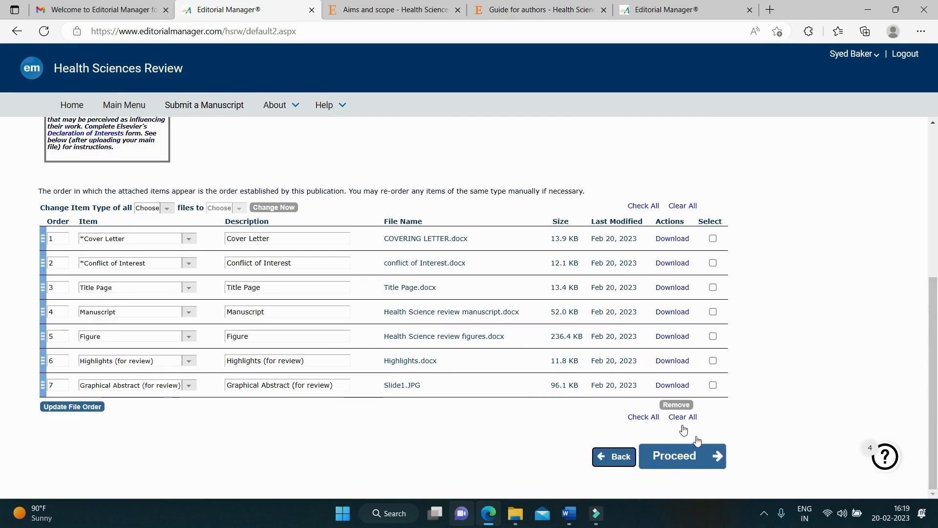
Step: Continue to Review Preferences and start a suggested reviewer autofilled from a saved contact
left_click(676, 455)
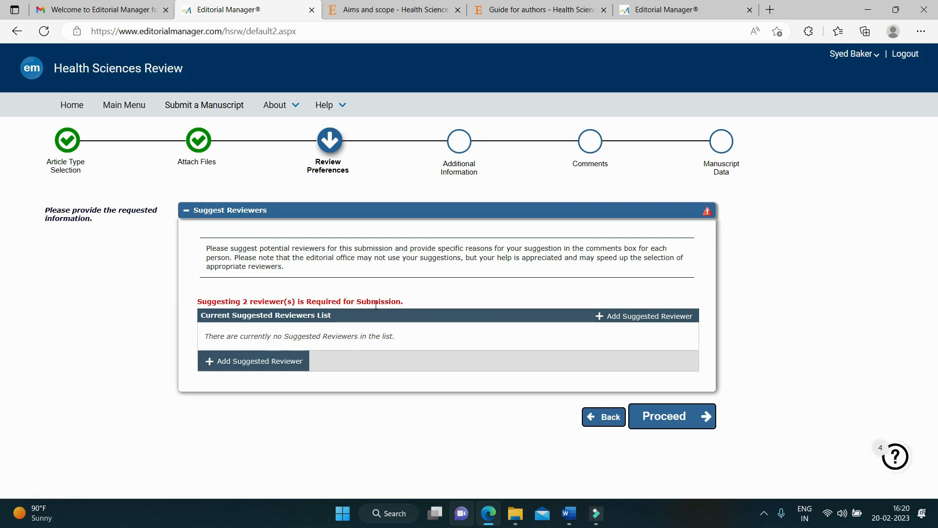
left_click(359, 316)
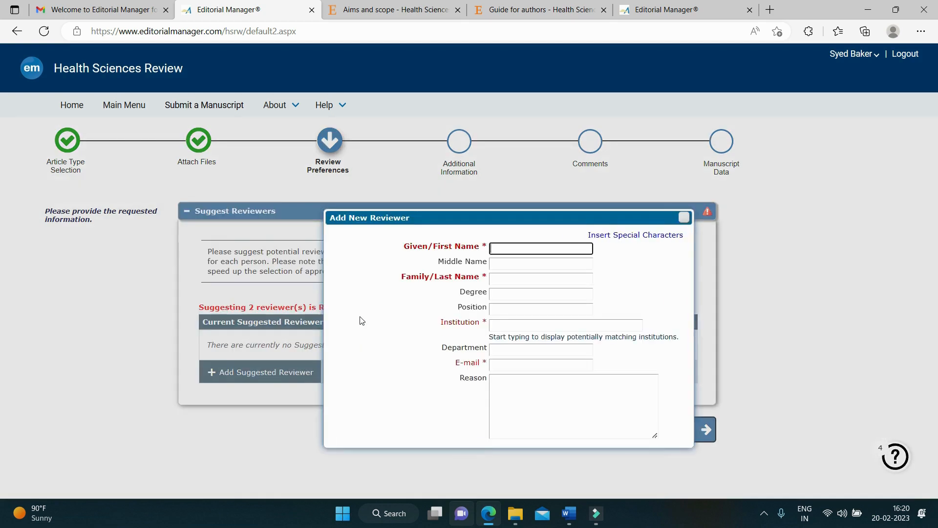
left_click(534, 249)
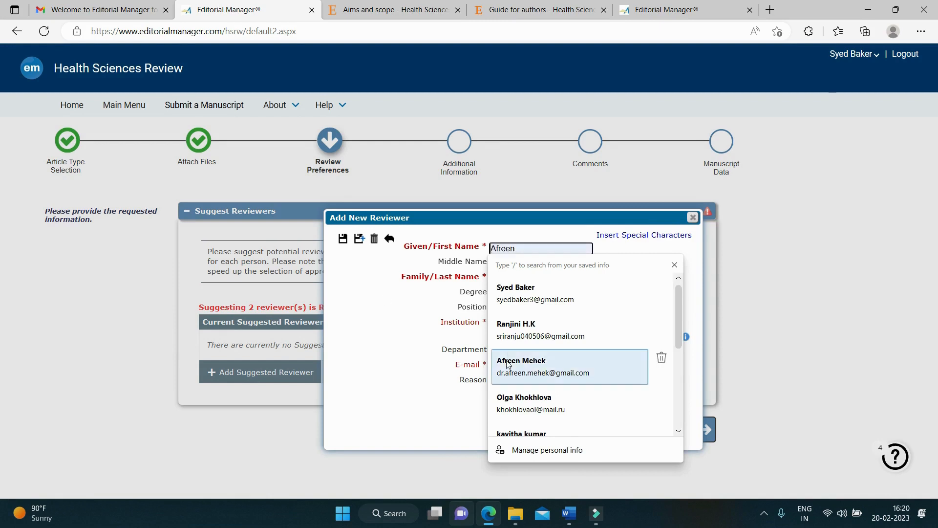
left_click(507, 364)
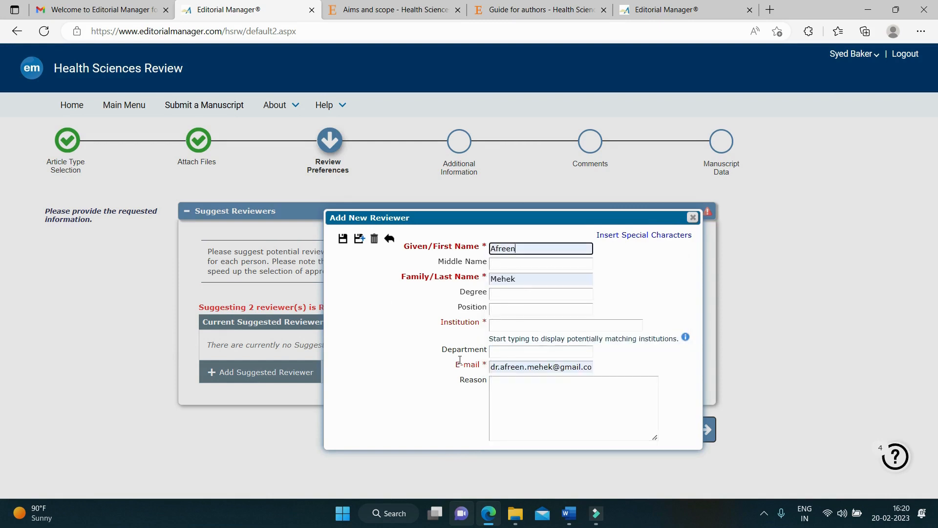
Step: Inspect the autofilled reviewer's name, institution and e-mail fields
left_click(499, 324)
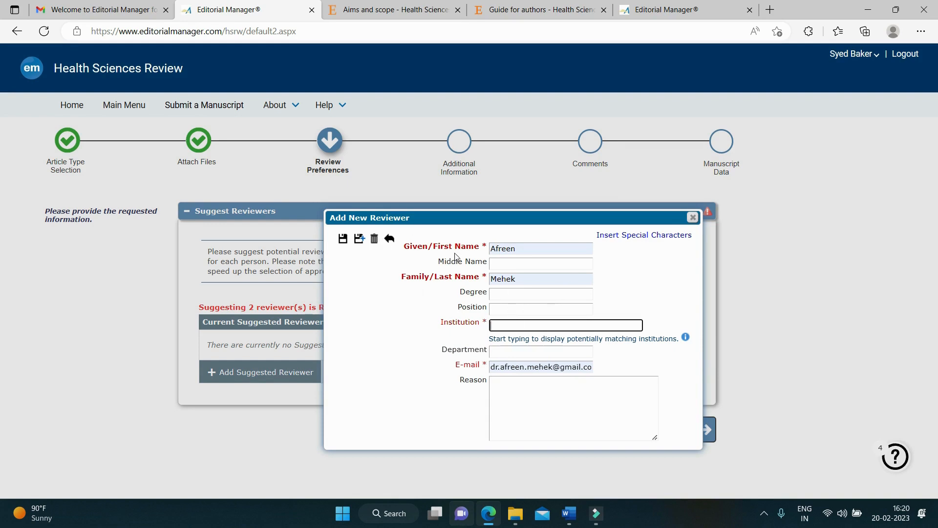
double_click(493, 249)
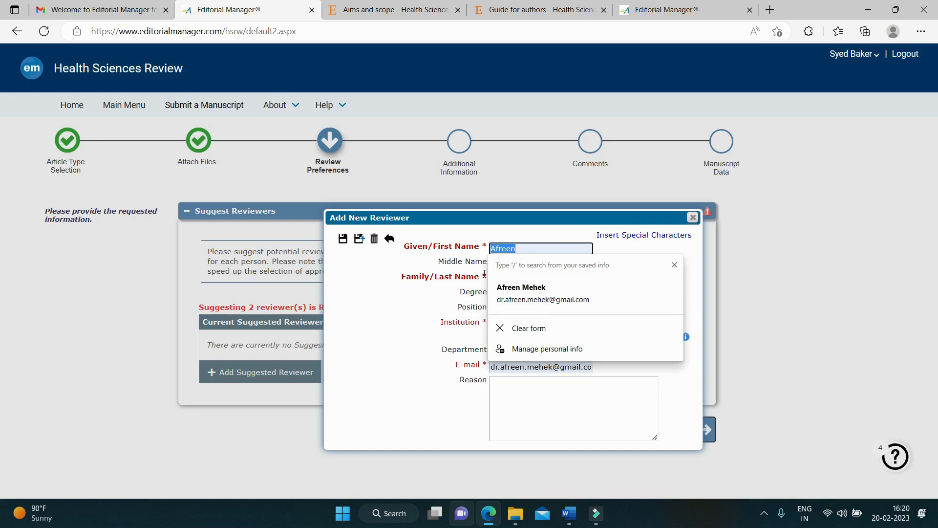
left_click(494, 279)
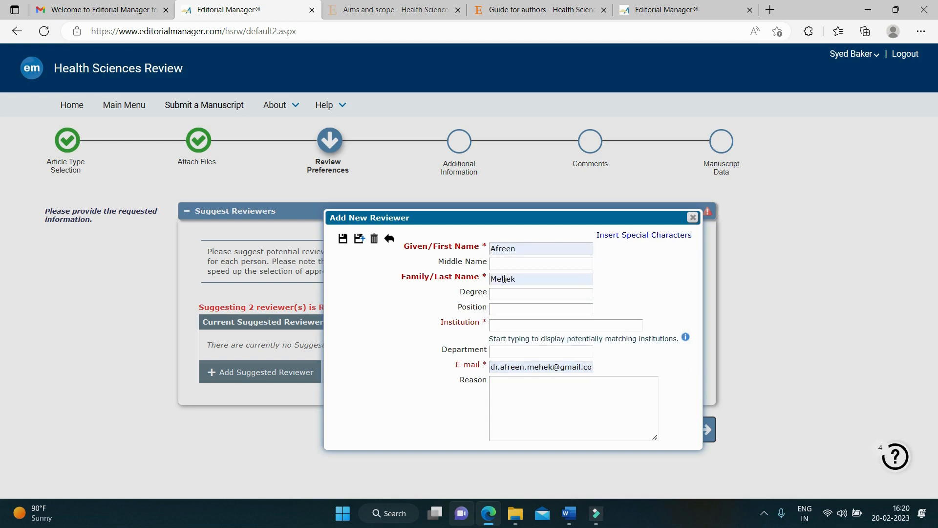
double_click(493, 279)
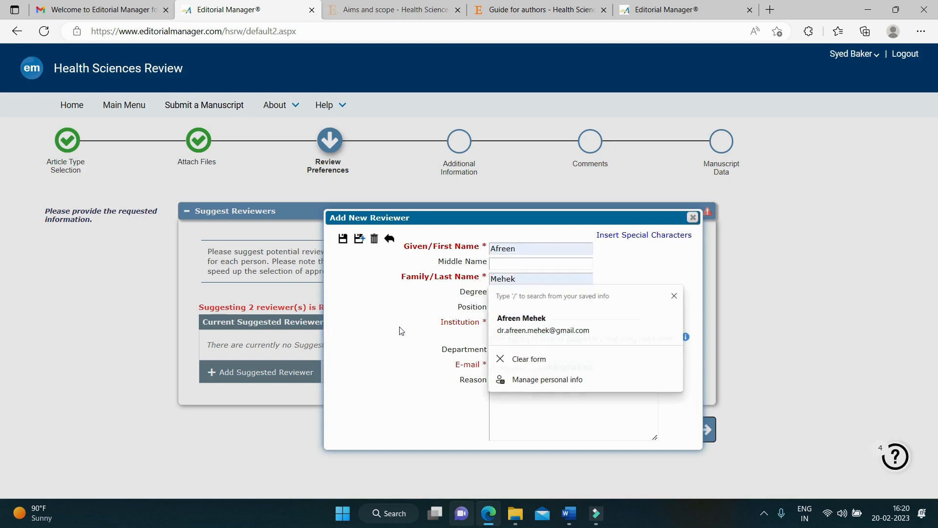
left_click(592, 337)
left_click(490, 365)
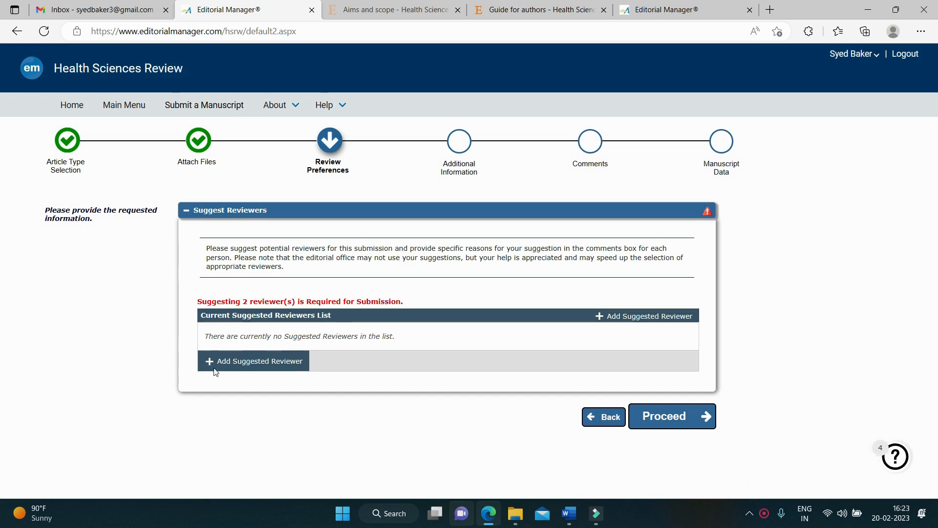
Step: Save a saved-contact reviewer from National Autonomous University of Mexico, citing nanomaterials expertise
left_click(252, 366)
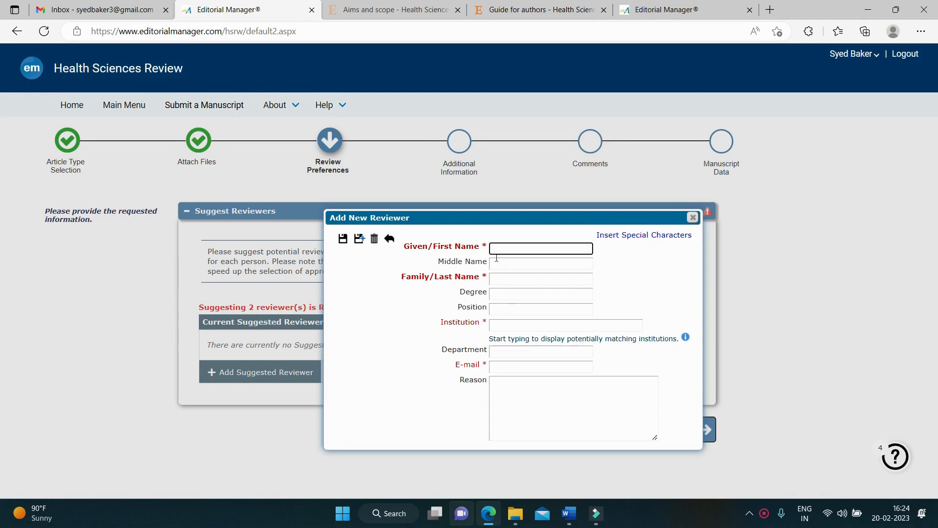
type("Mohan")
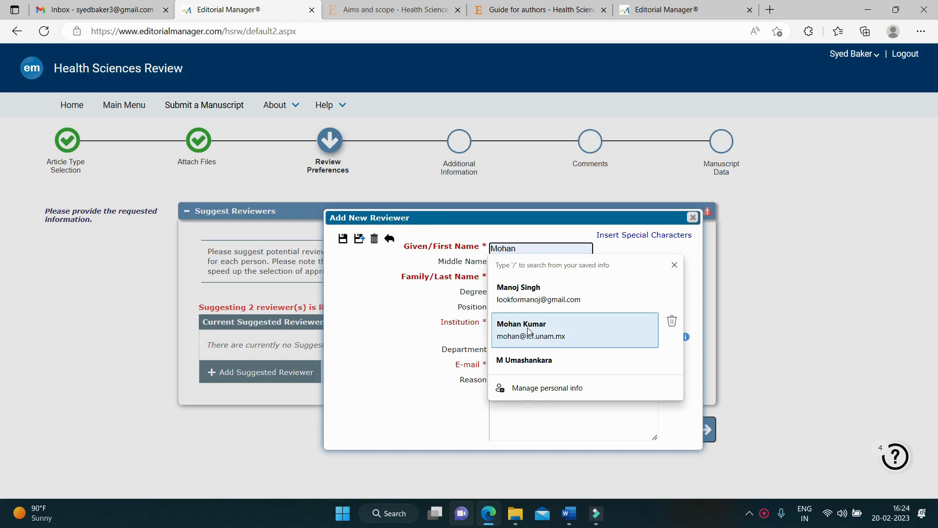
left_click(525, 325)
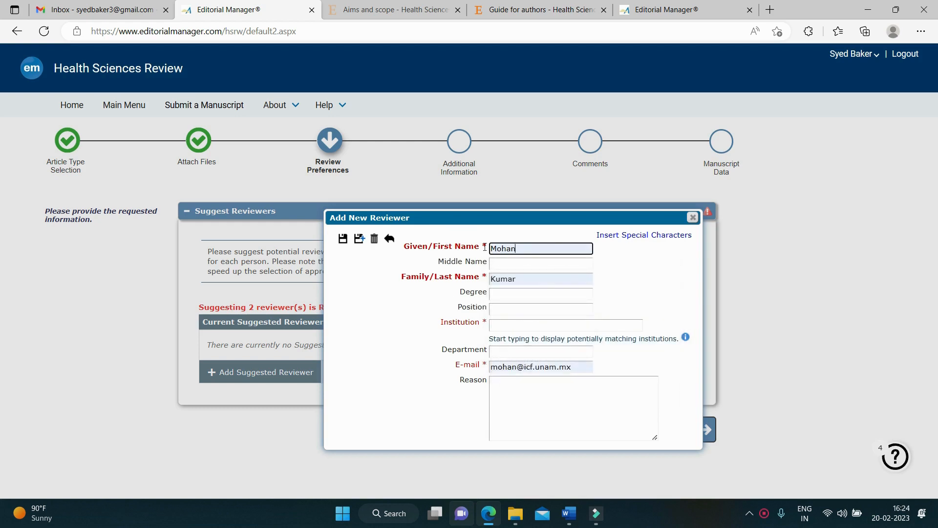
left_click(507, 326)
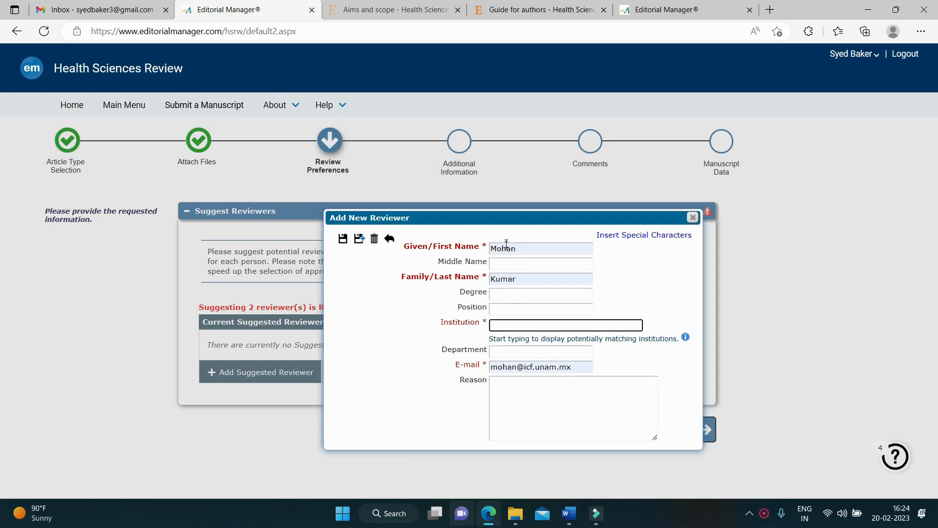
left_click(506, 386)
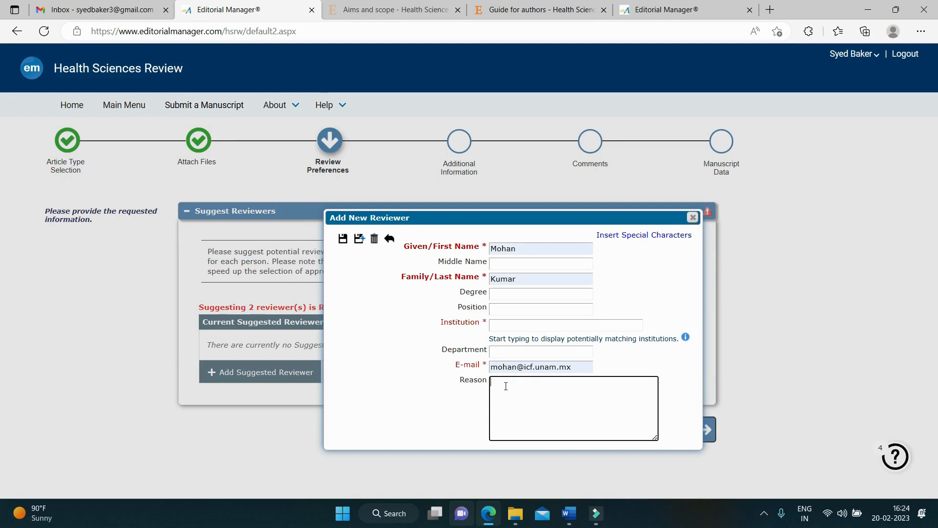
type("Expertise in the field of nanomaterials")
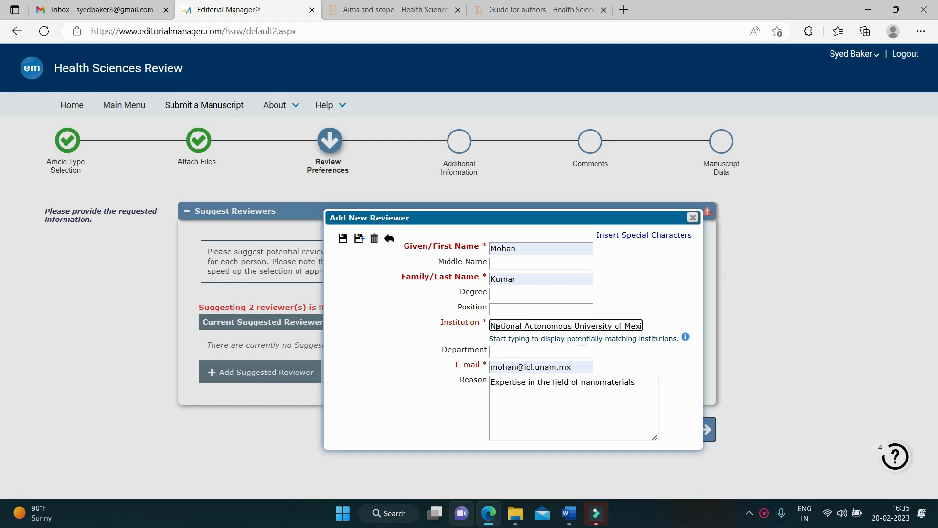
left_click_drag(493, 326, 676, 331)
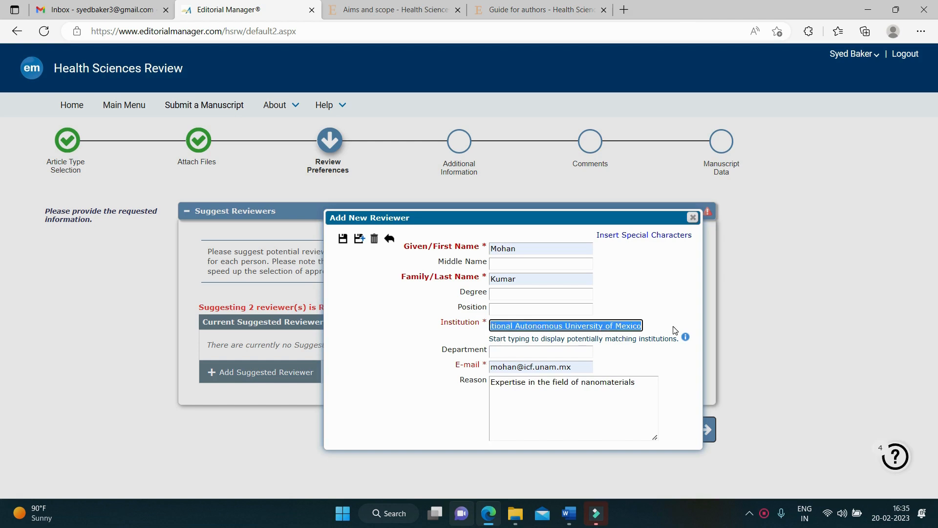
left_click(343, 239)
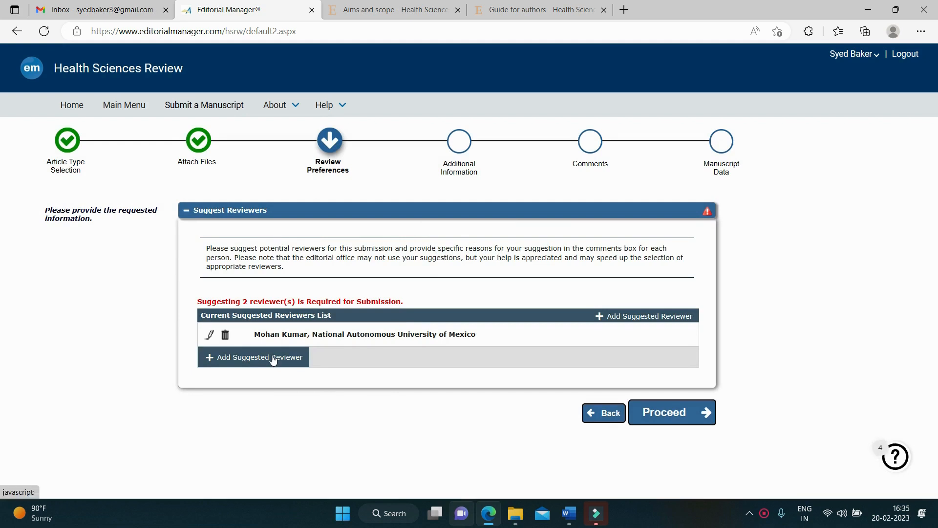
Step: Autofill a second reviewer from a saved contact with institution Maharishi Markandeshwar University
left_click(274, 360)
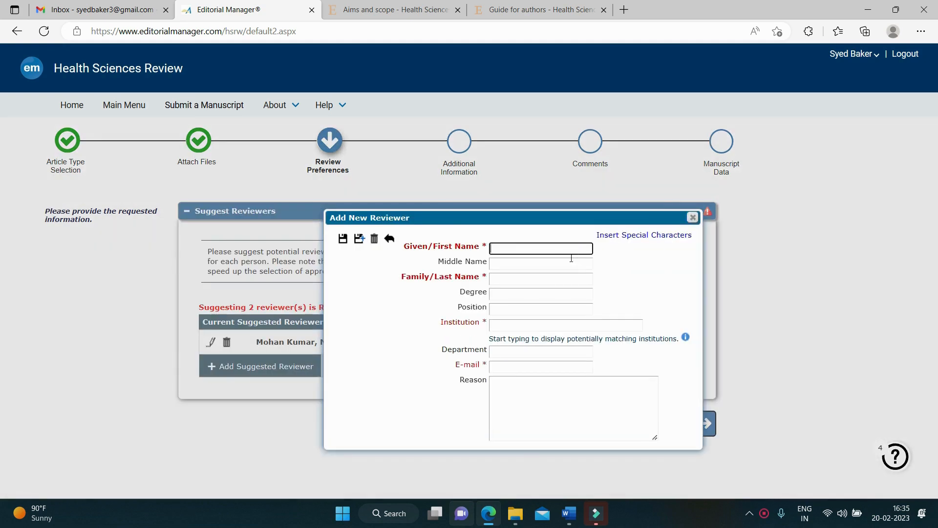
left_click(535, 252)
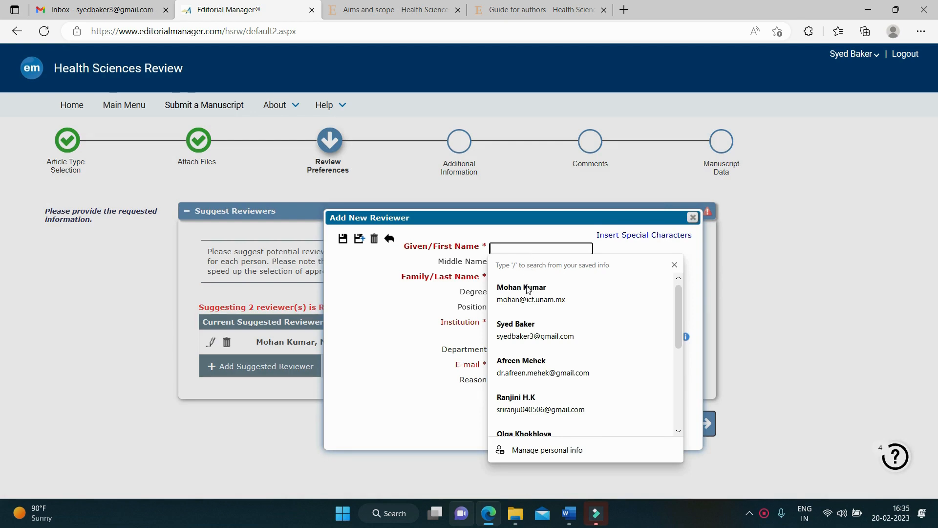
scroll(577, 302, "down", 2)
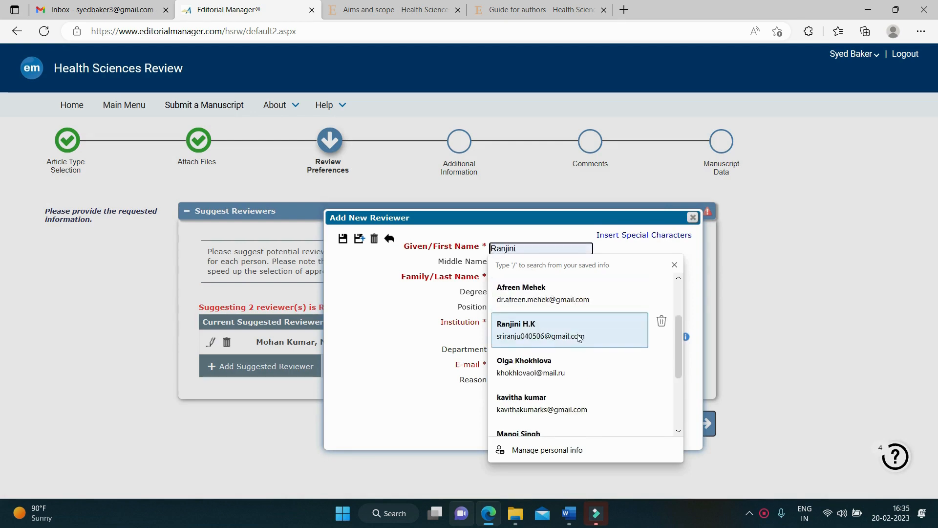
scroll(567, 362, "down", 2)
left_click(564, 366)
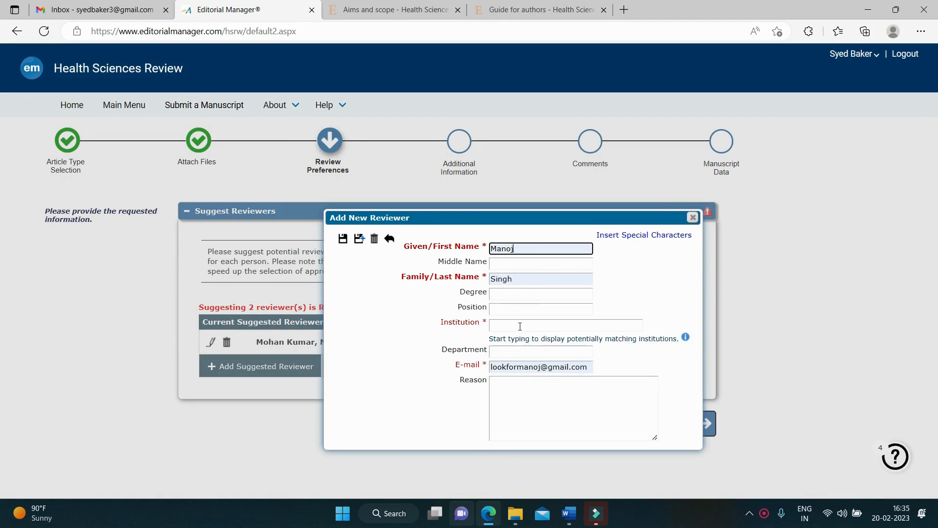
left_click(520, 327)
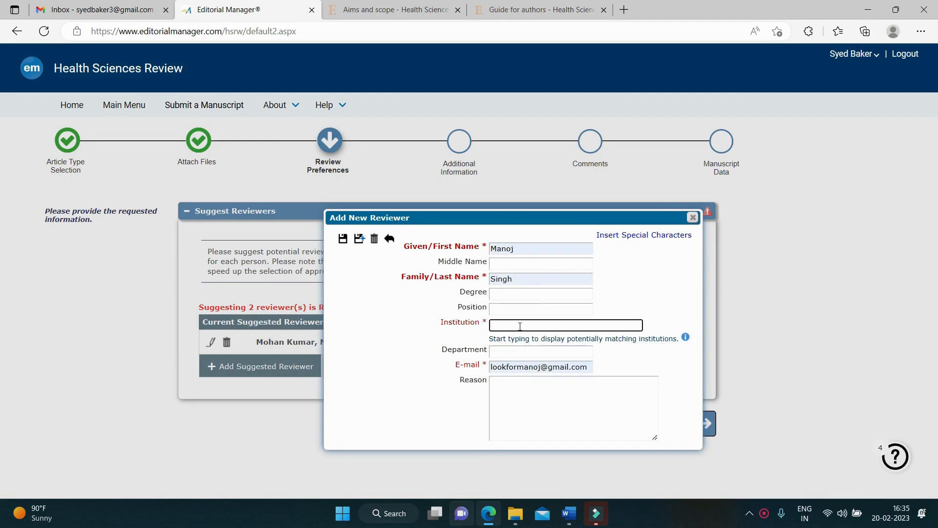
type("Maharis")
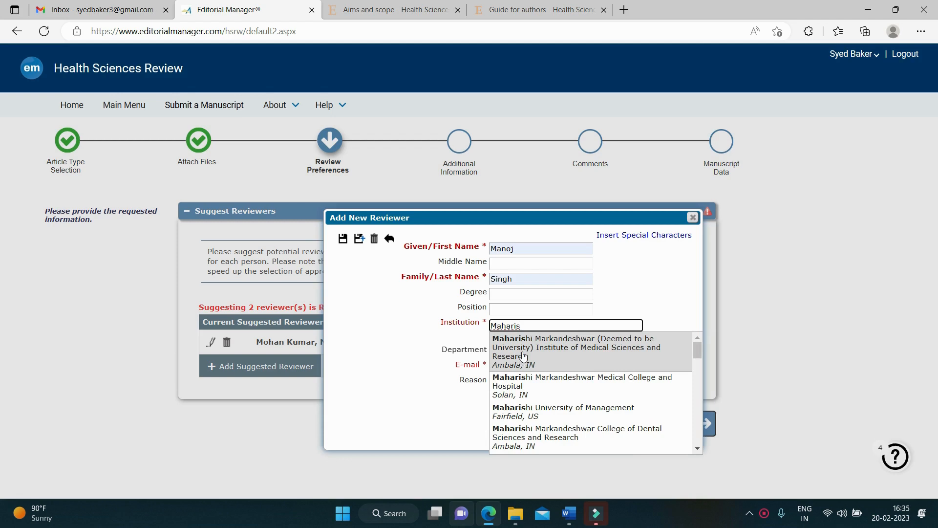
left_click(523, 352)
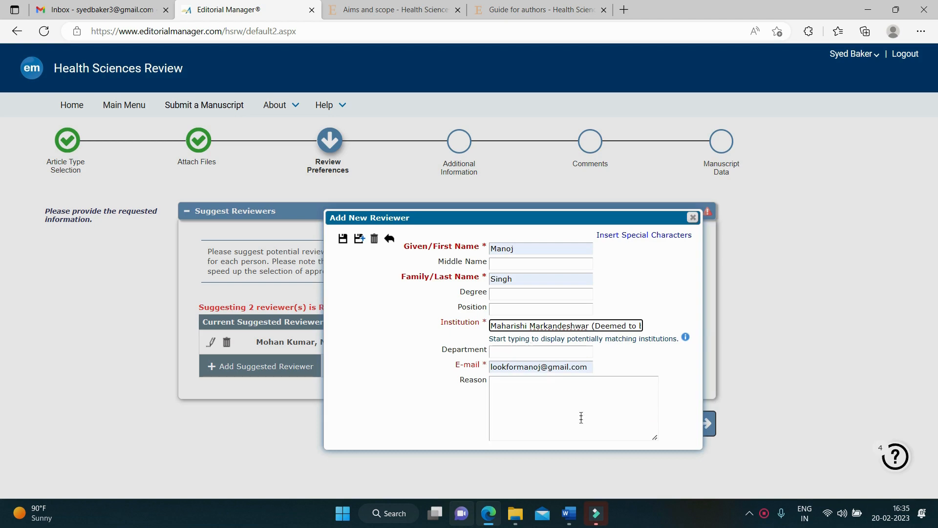
Step: Give 'expertise in biological applications of nanoparticles' as the reason and save the reviewer
left_click(523, 390)
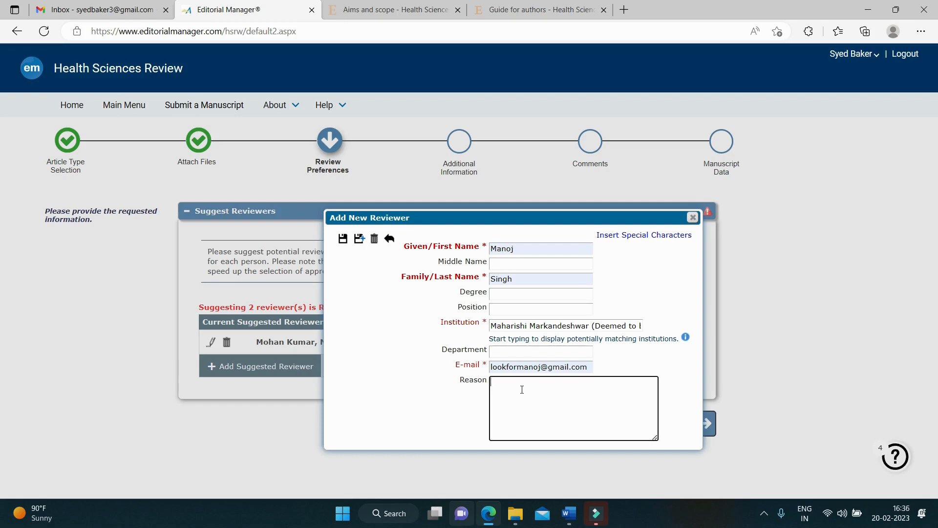
type("ex")
type("per")
type("tise in ")
type("biolog")
type("go")
key("shift+Left")
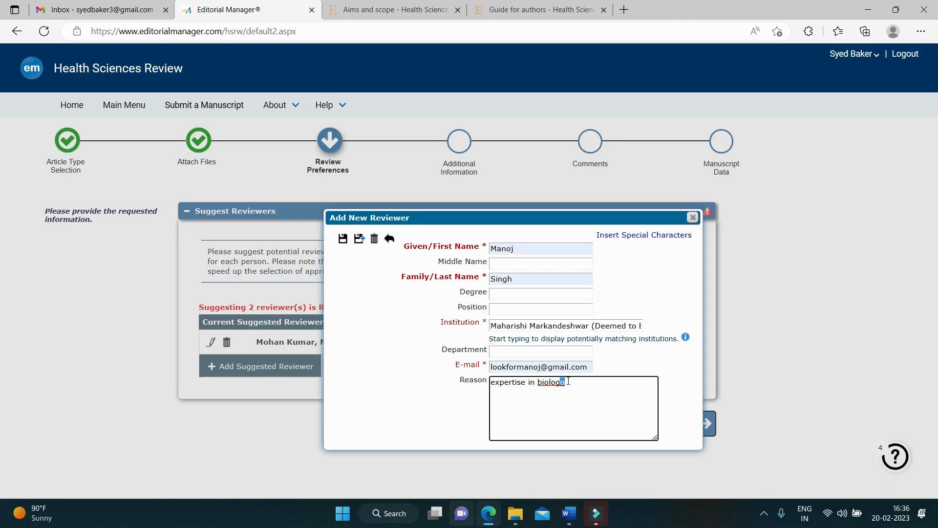
key("BackSpace")
type("ical applications of nanoparticles")
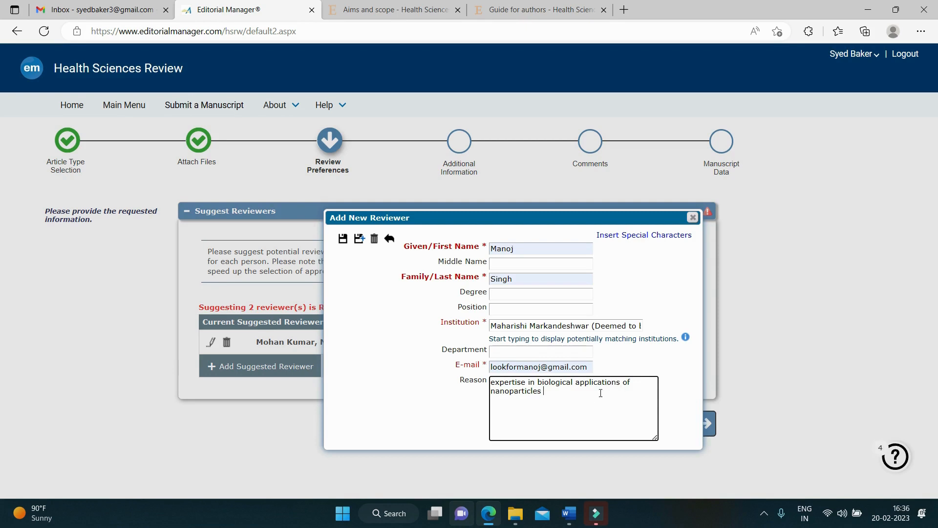
left_click(343, 240)
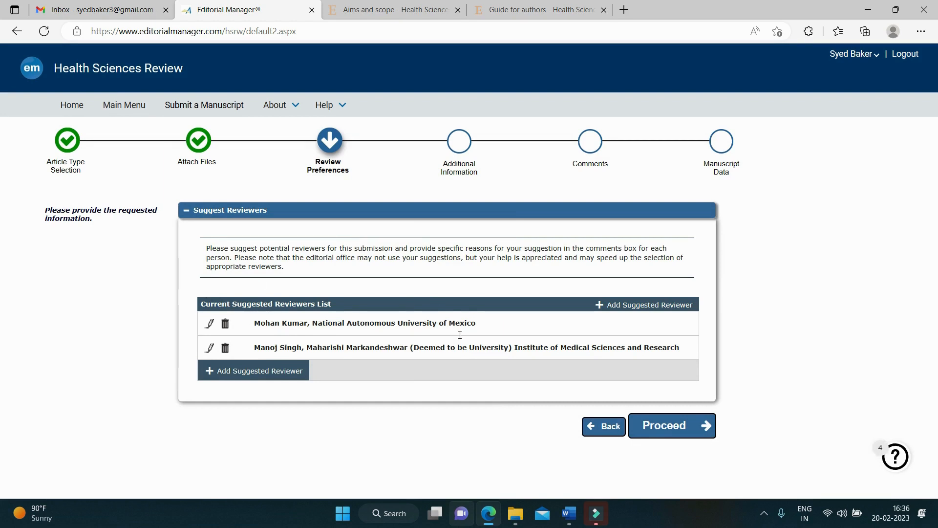
Step: Answer Additional Information: confirm funders are acknowledged and accept the Article Publishing Charge as author
left_click(648, 423)
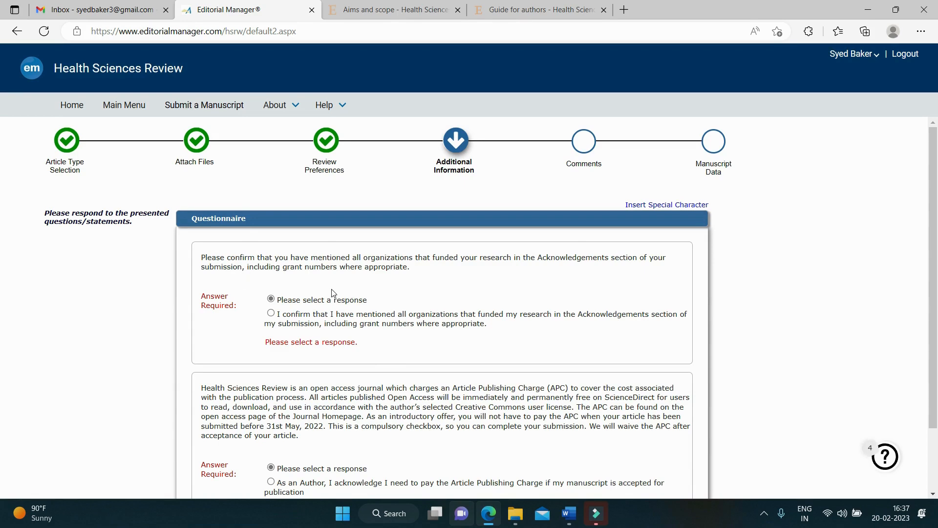
scroll(283, 293, "down", 1)
left_click(270, 256)
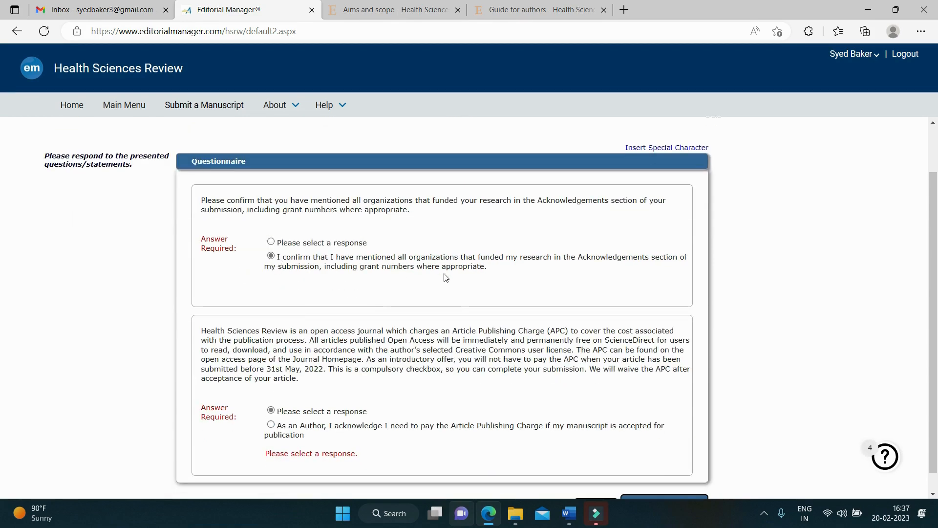
scroll(342, 283, "down", 1)
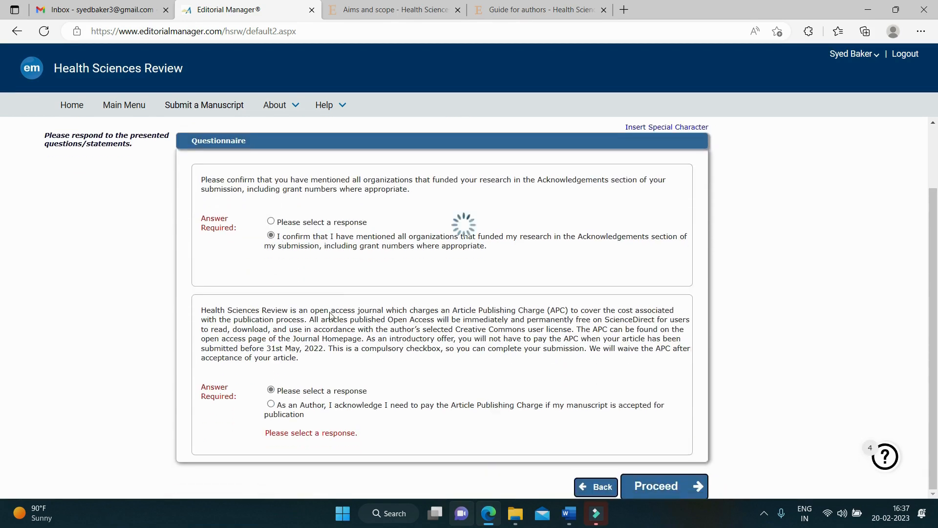
left_click(271, 404)
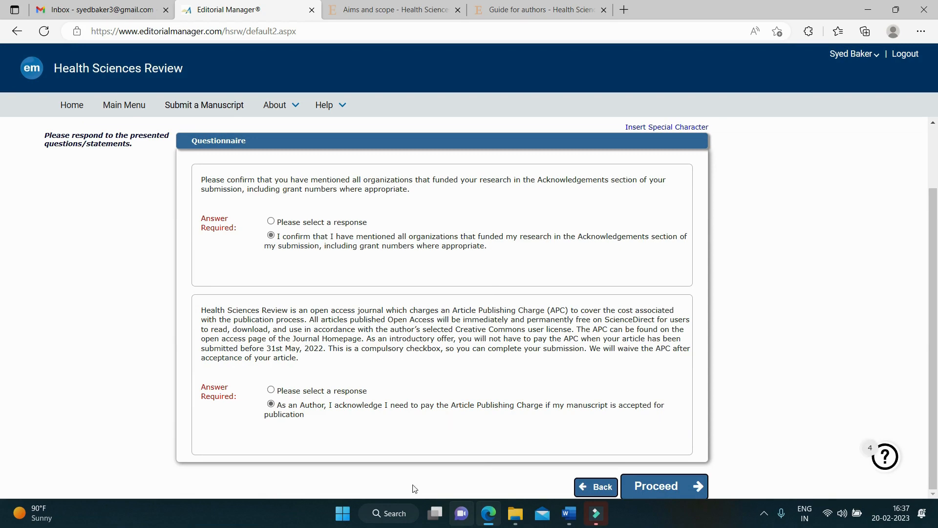
left_click(669, 487)
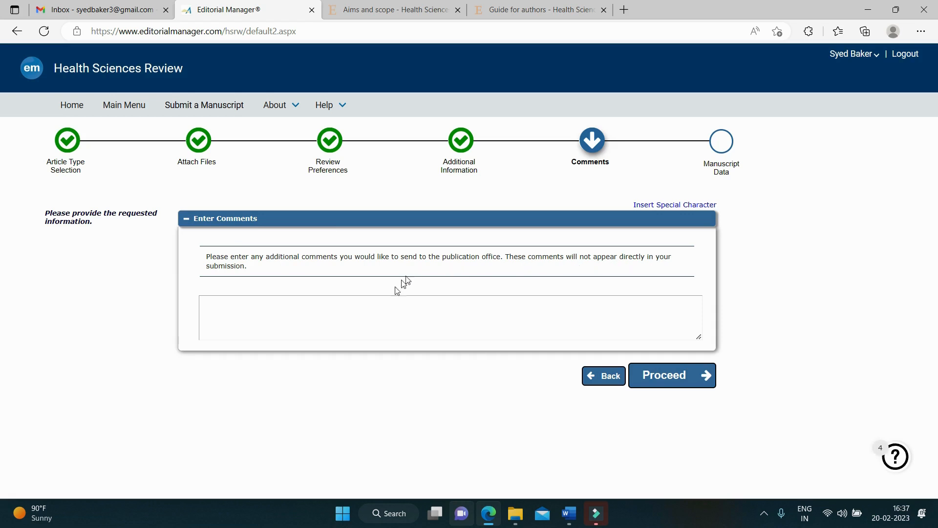
left_click(336, 308)
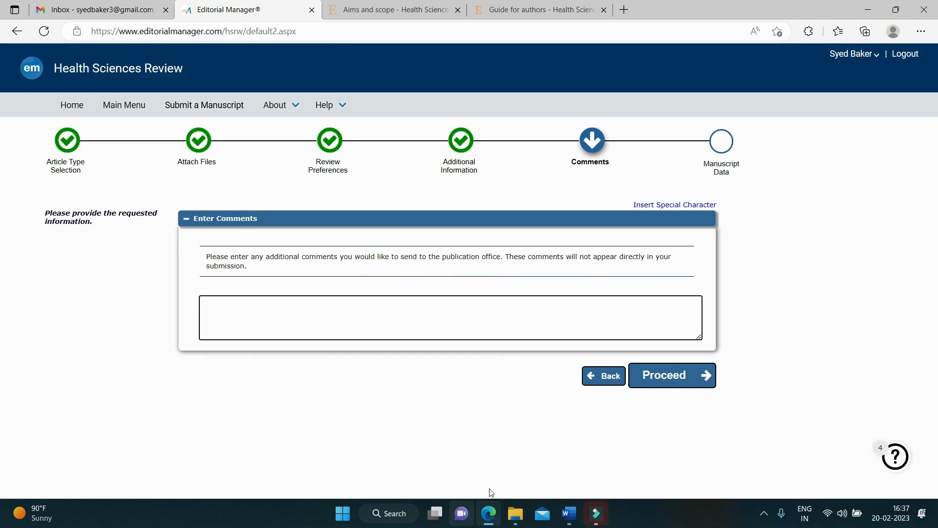
left_click(515, 513)
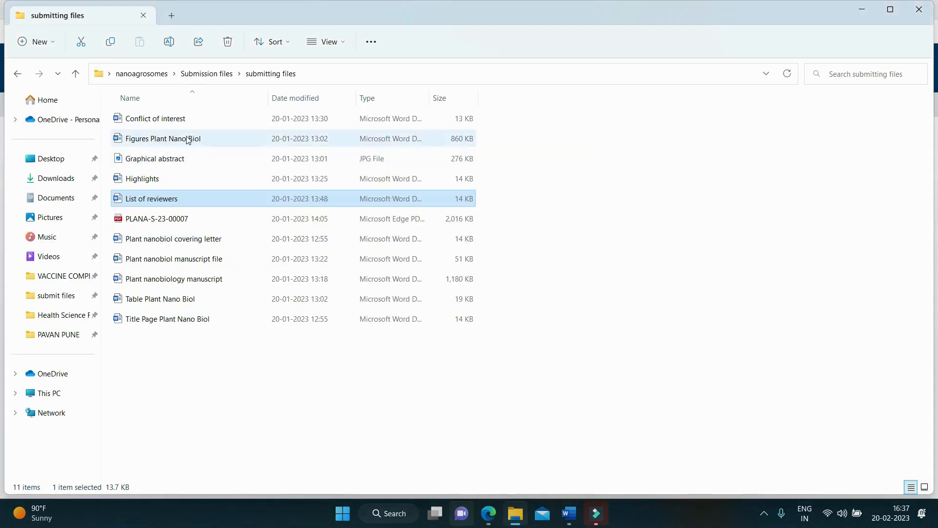
Step: Copy the full text of COVERING LETTER from the Health Science Review folder
left_click(75, 72)
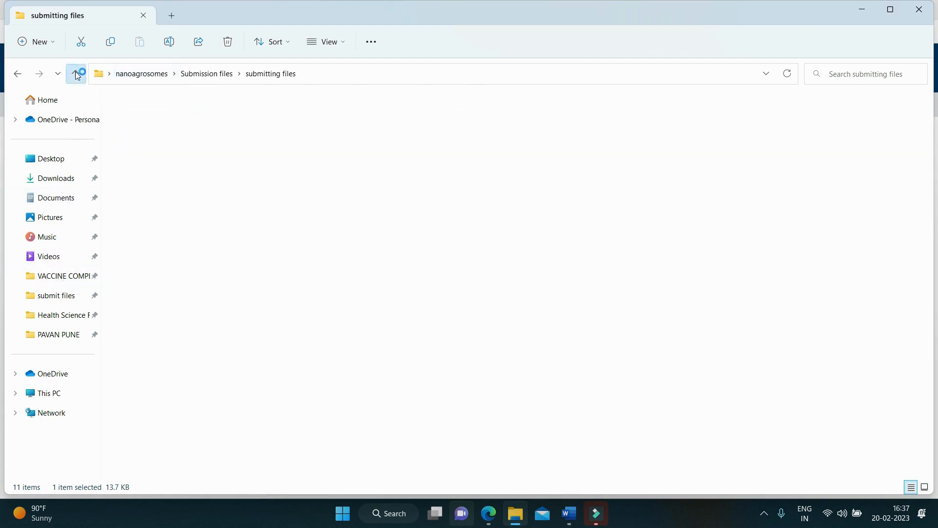
left_click(68, 314)
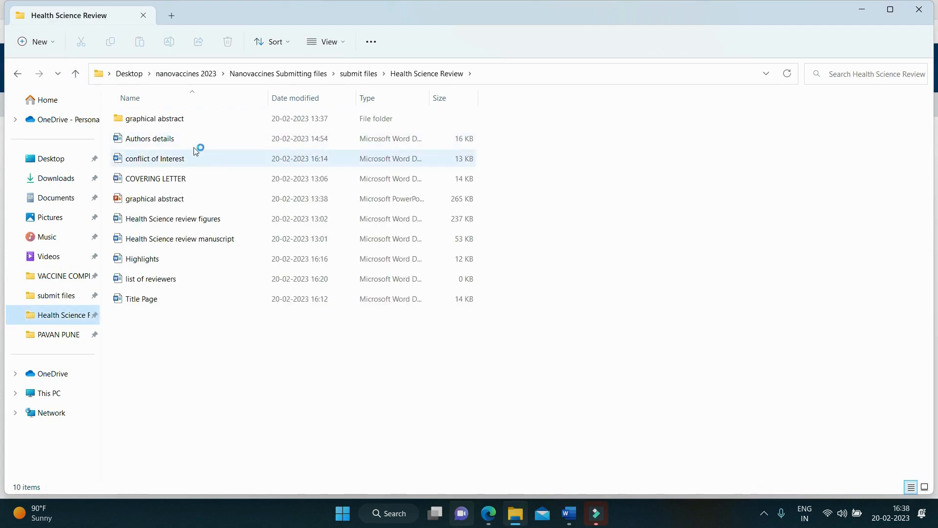
double_click(188, 138)
left_click(178, 180)
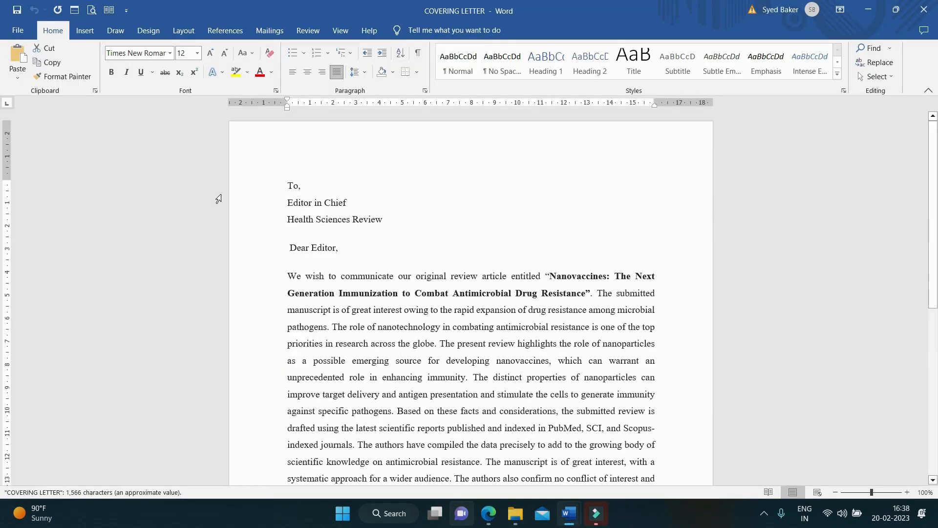
key("ctrl+a")
key("ctrl+c")
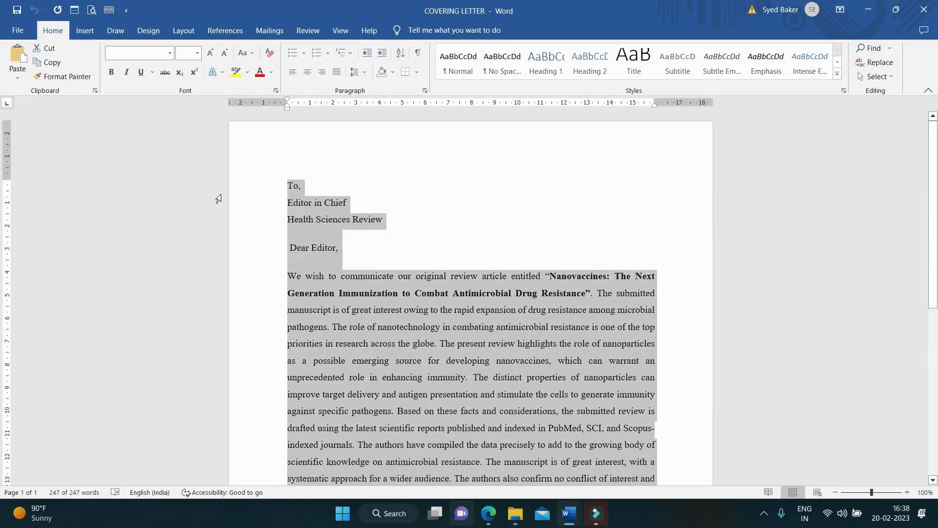
scroll(261, 225, "down", 1)
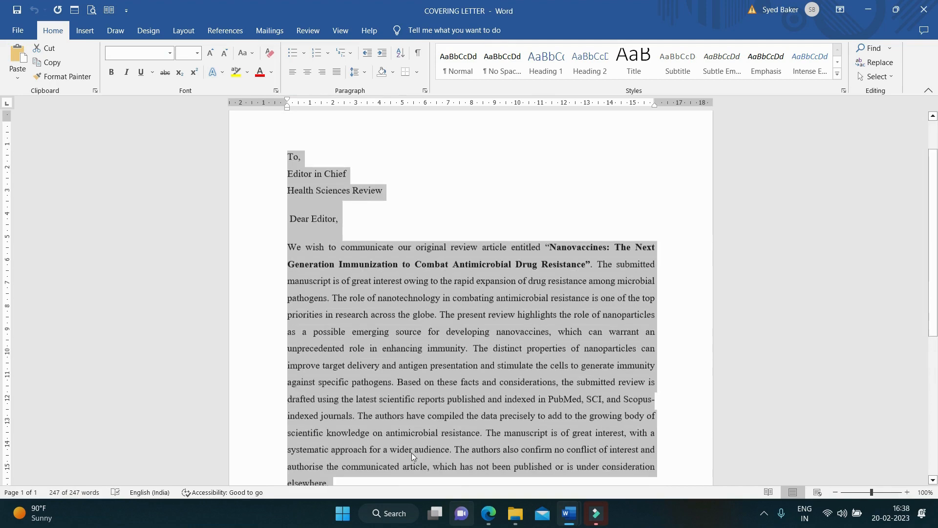
left_click(488, 513)
left_click(259, 313)
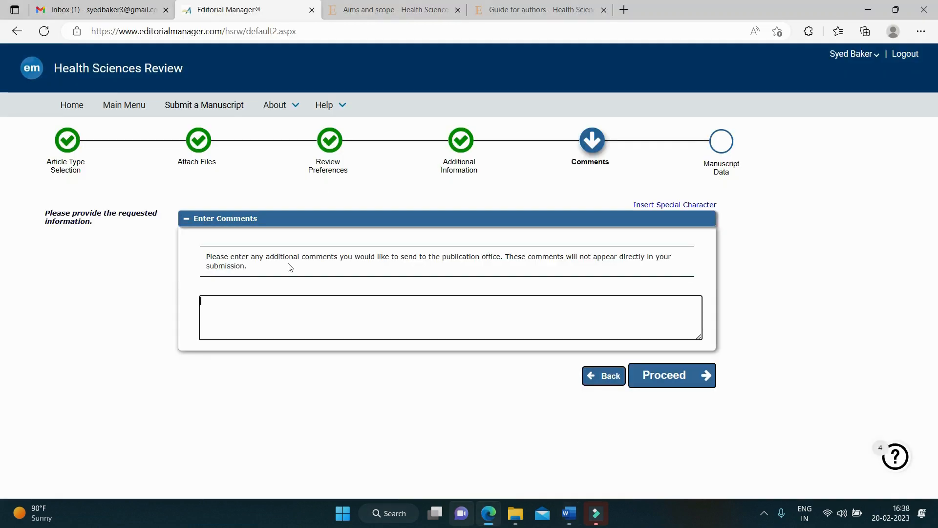
Step: Paste the covering letter into the comments box and proceed to Manuscript Data
key("ctrl+v")
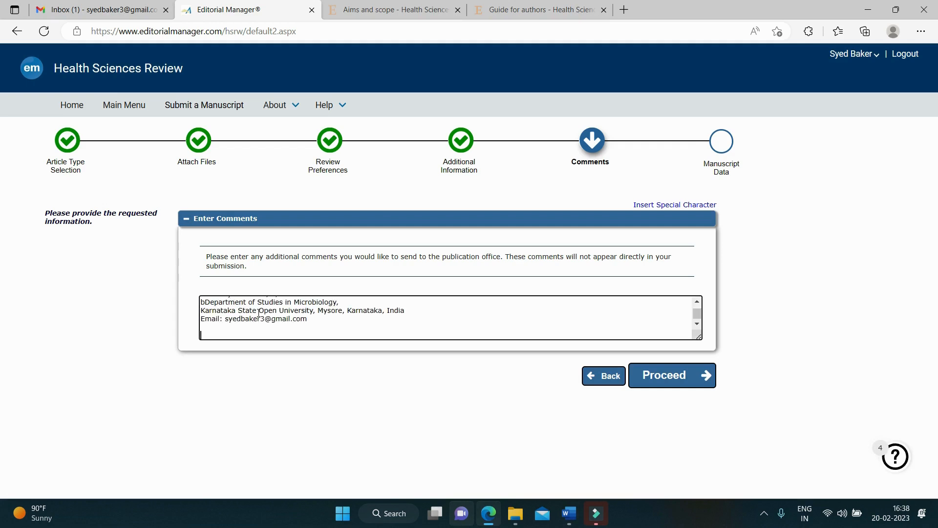
left_click(658, 373)
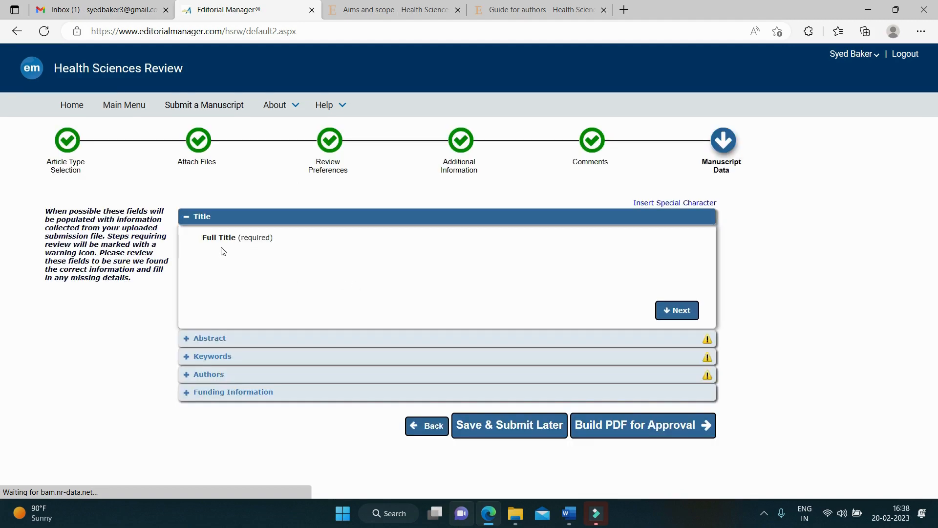
Step: Select the manuscript title in the Title Page document and return to the submission form
left_click(516, 513)
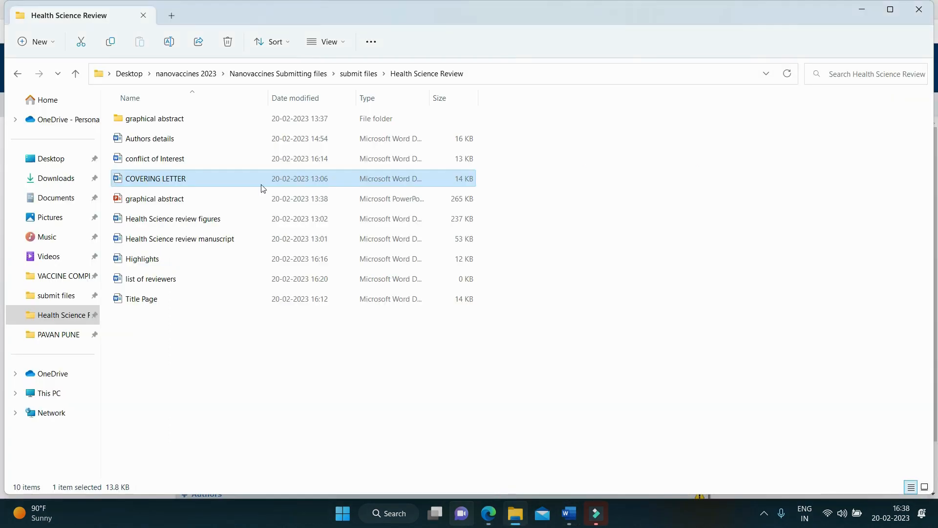
double_click(162, 298)
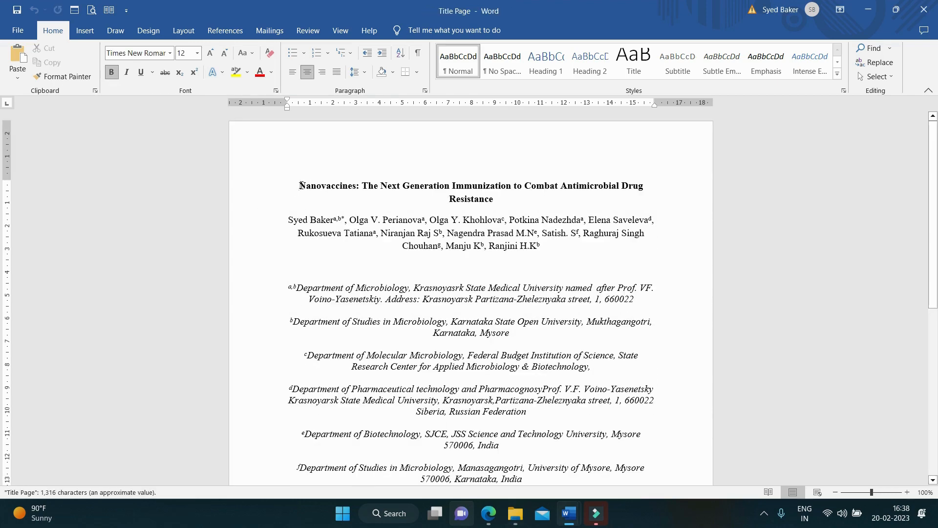
left_click_drag(301, 185, 493, 204)
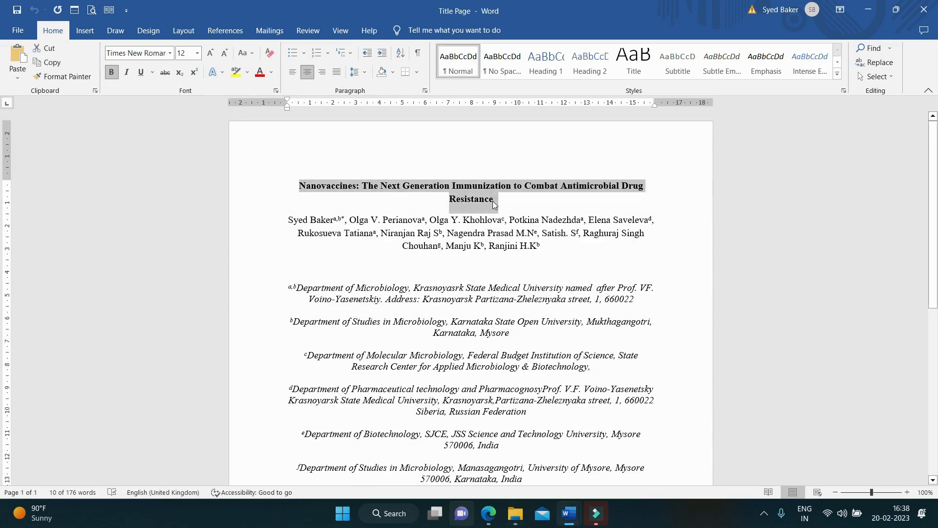
left_click(868, 10)
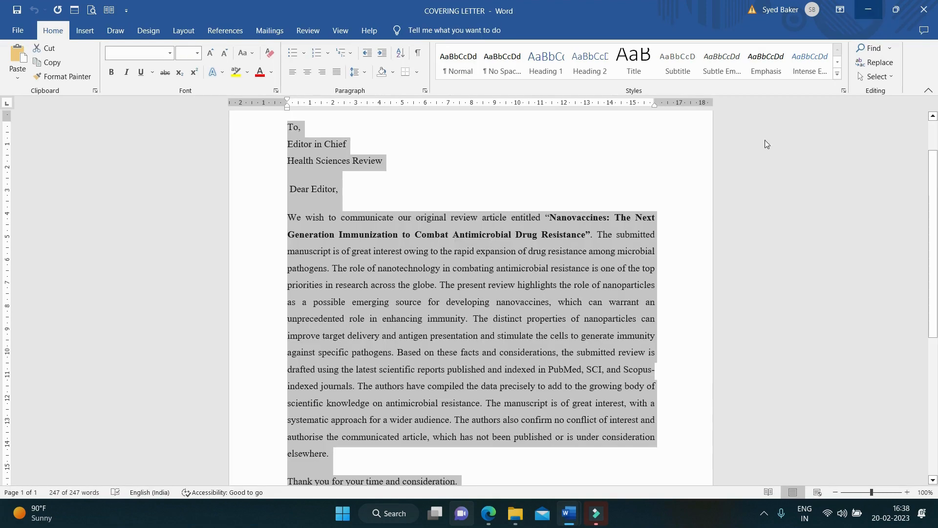
left_click(492, 513)
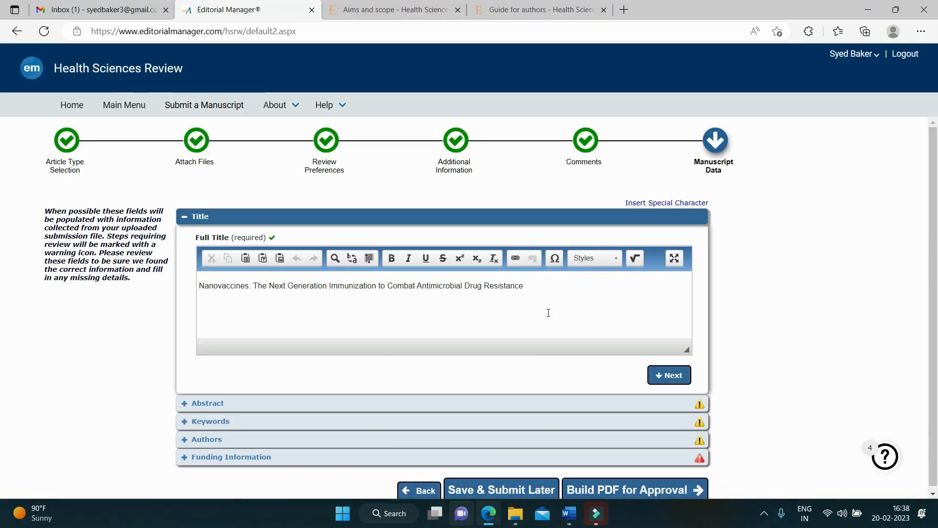
Step: Expand the Abstract, Keywords and Authors sections, revealing the 175-word abstract and six keywords
scroll(554, 293, "down", 1)
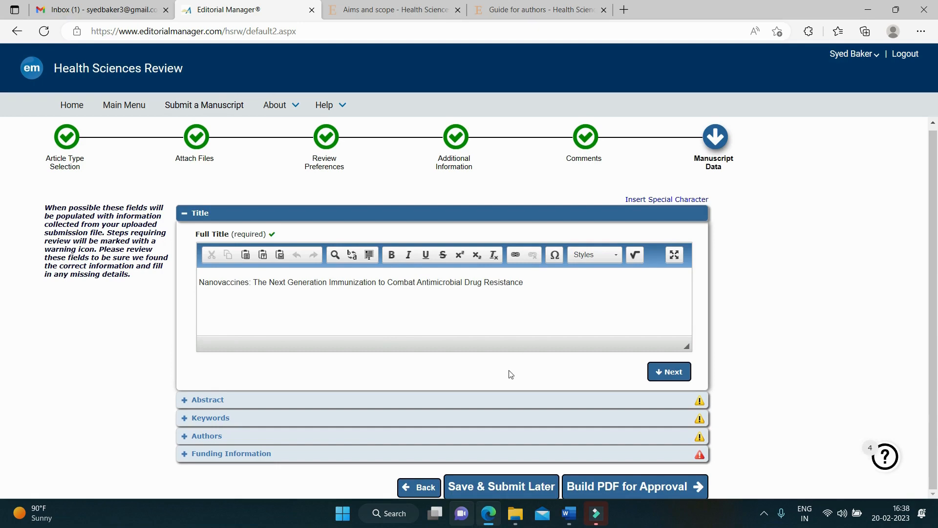
left_click(510, 400)
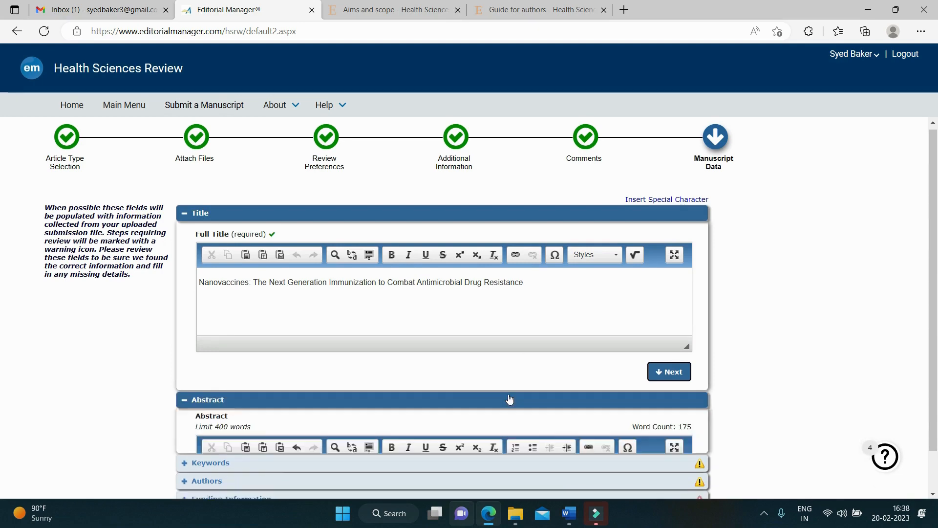
scroll(520, 373, "down", 4)
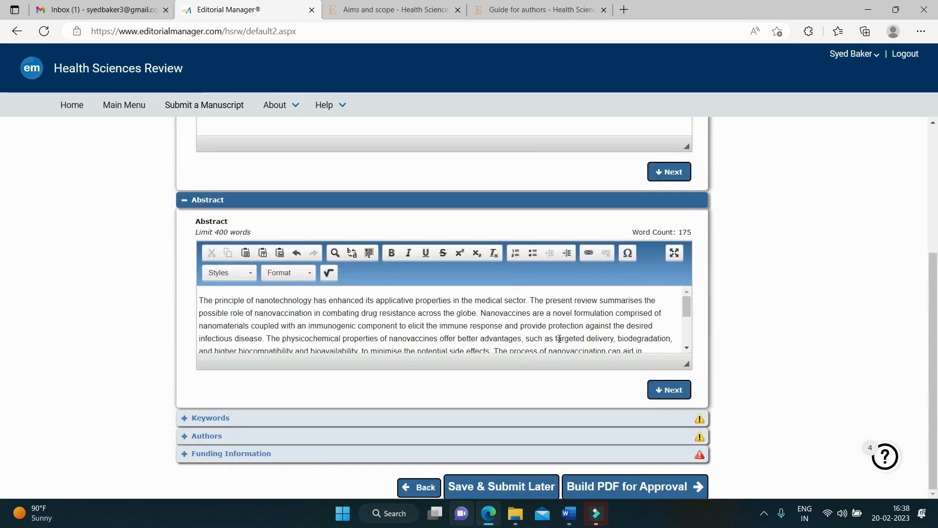
scroll(575, 328, "down", 1)
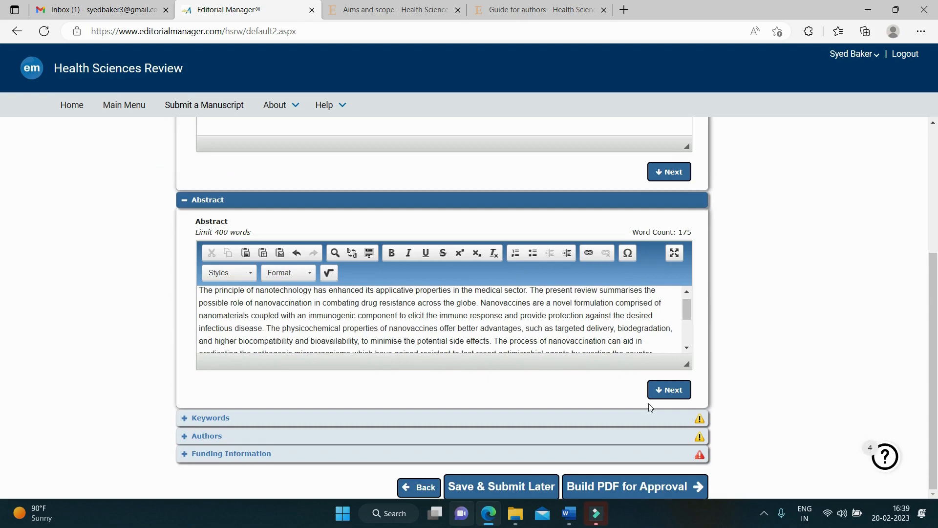
left_click(702, 420)
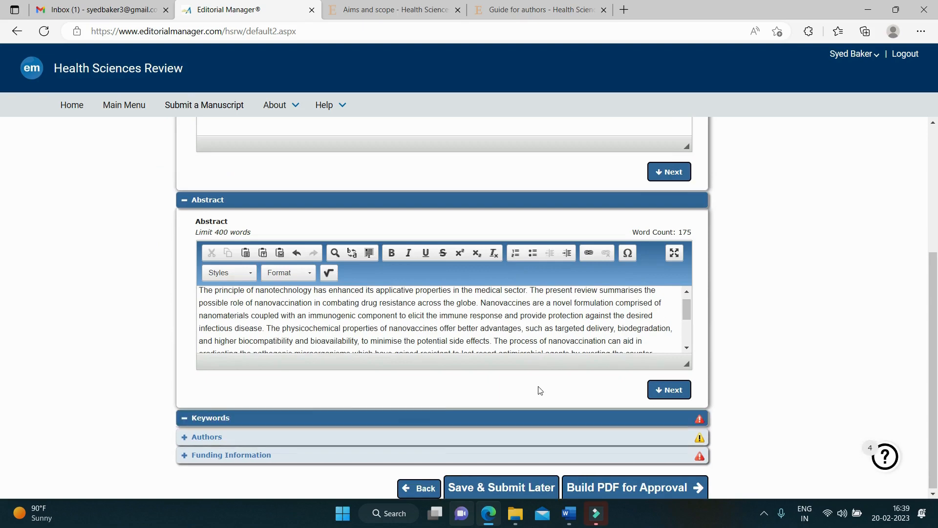
scroll(533, 384, "down", 3)
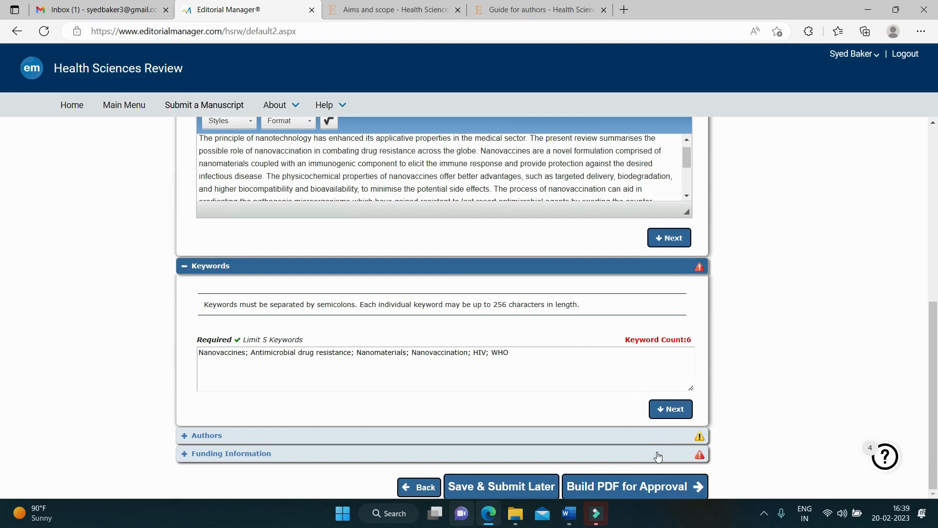
left_click(699, 439)
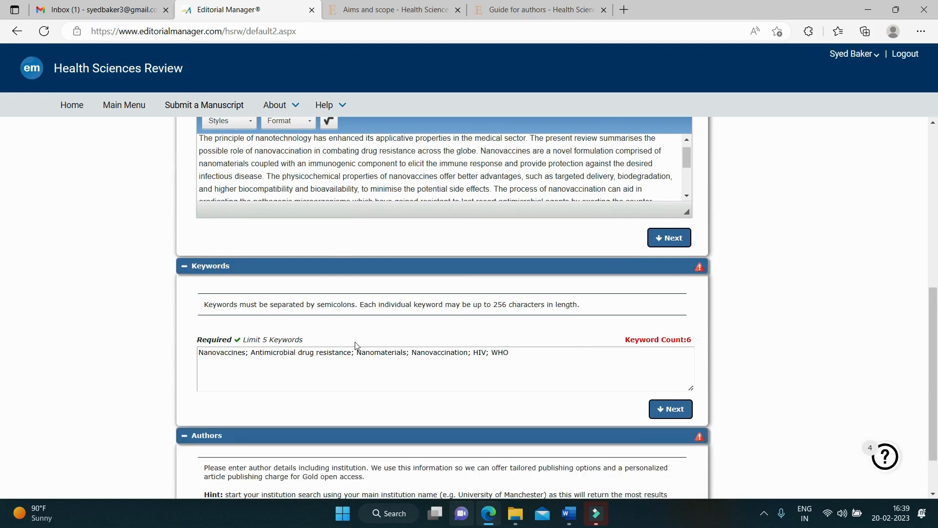
Step: Open Edit Author Details for the second co-author, whose e-mail and institution are missing
scroll(356, 345, "down", 5)
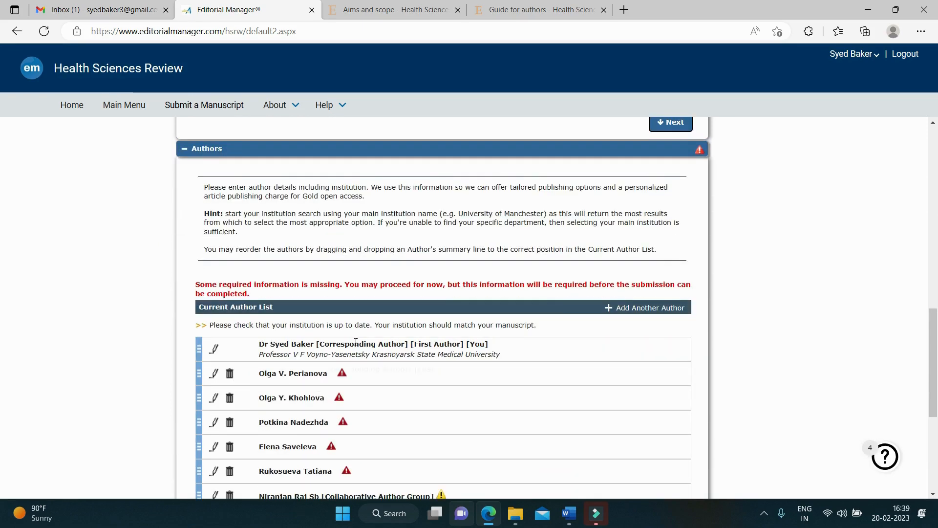
scroll(356, 345, "down", 3)
scroll(328, 321, "down", 2)
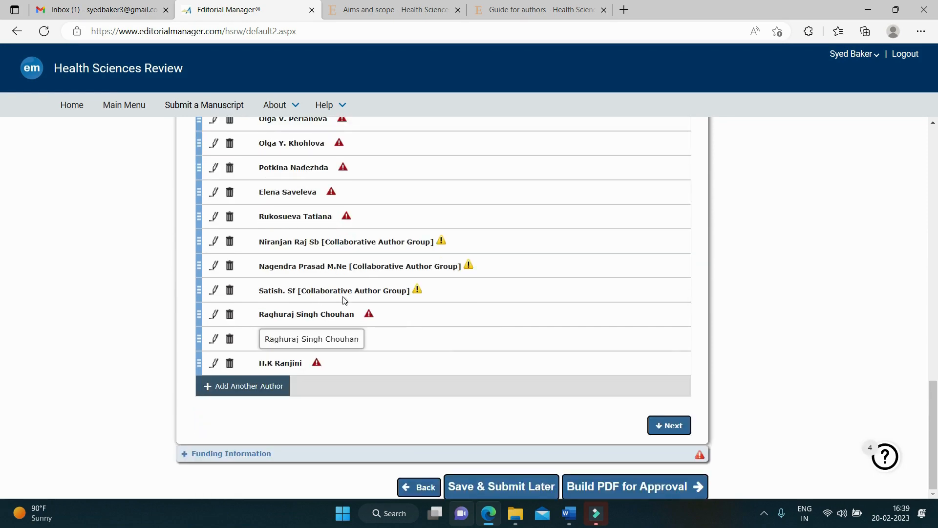
scroll(383, 291, "up", 1)
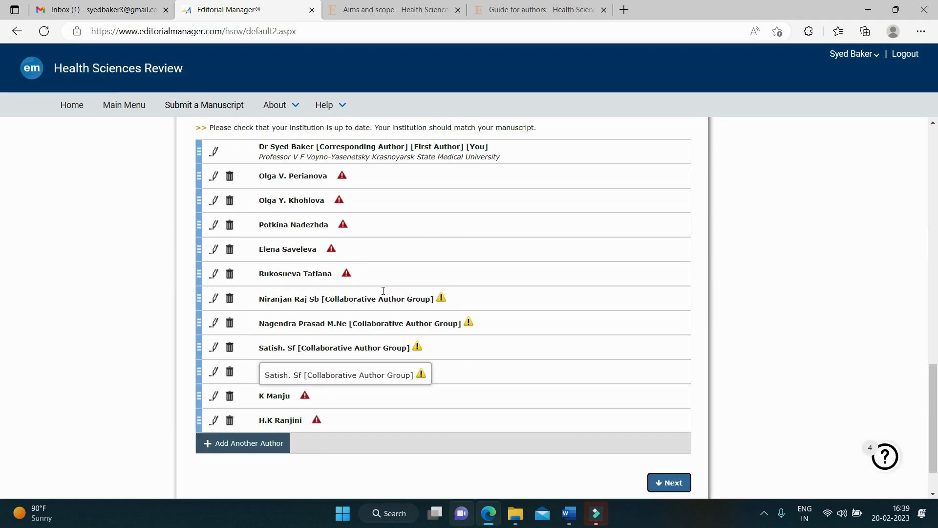
scroll(384, 294, "up", 1)
scroll(384, 295, "up", 2)
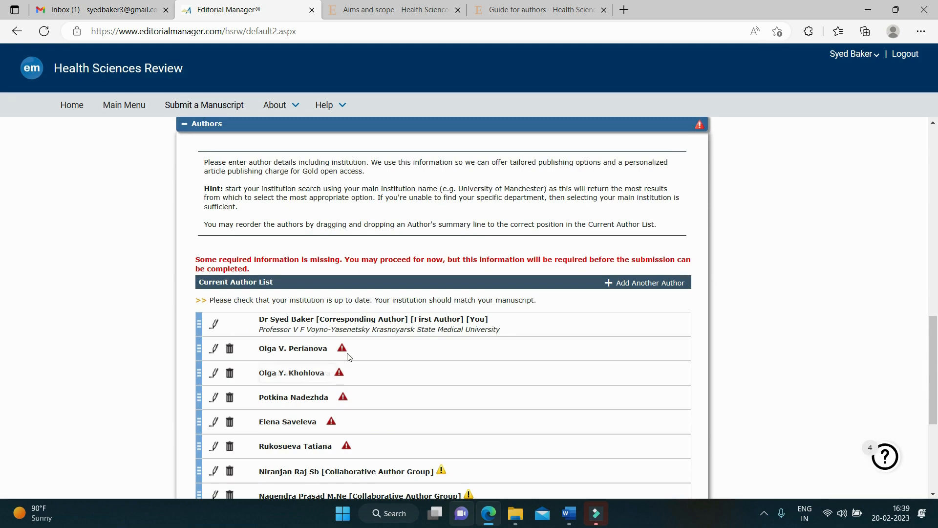
scroll(341, 329, "down", 3)
scroll(343, 332, "up", 1)
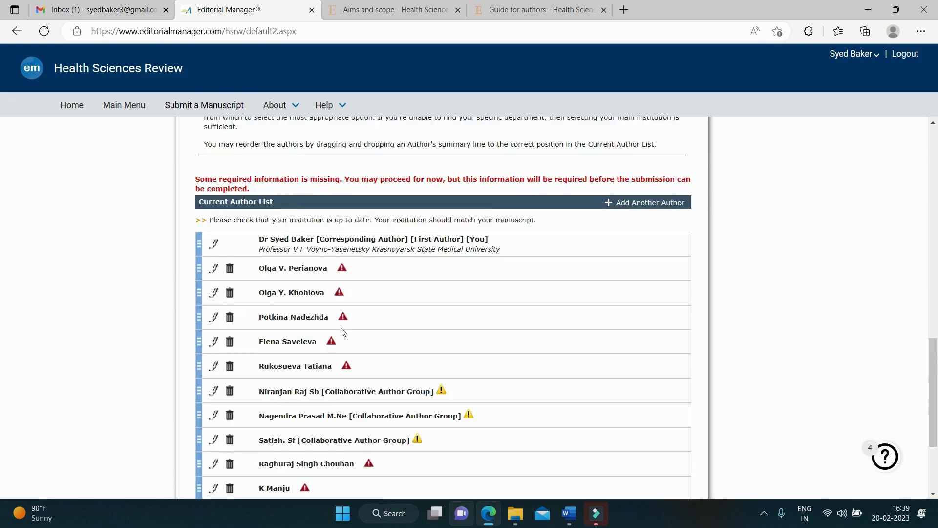
scroll(344, 332, "up", 2)
scroll(344, 354, "down", 1)
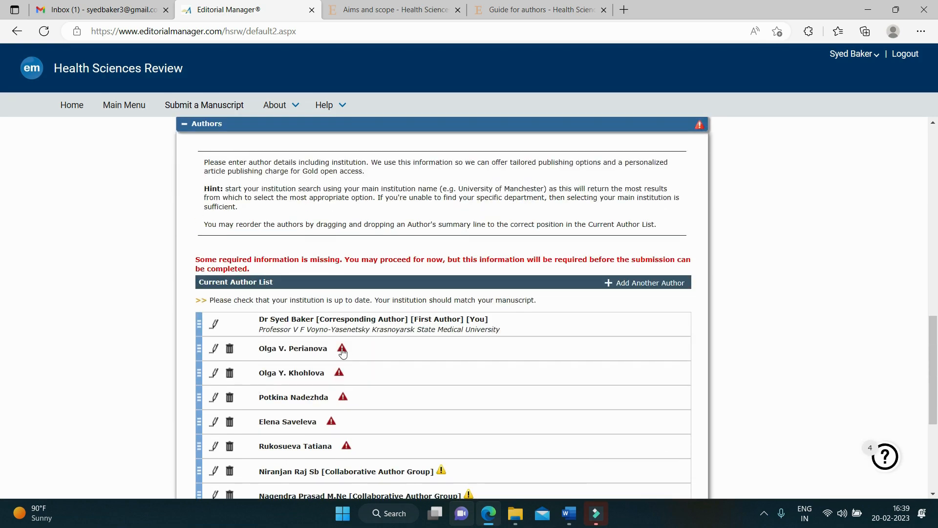
left_click(370, 349)
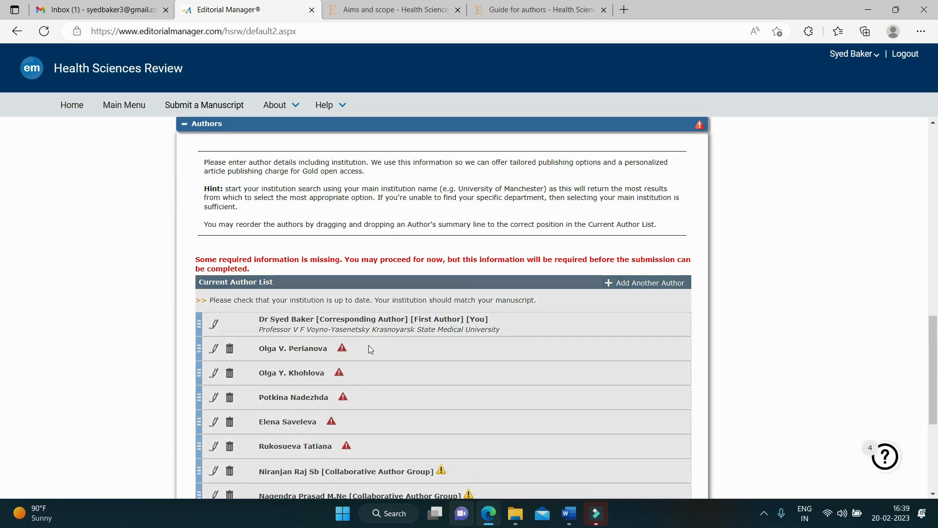
scroll(361, 346, "down", 5)
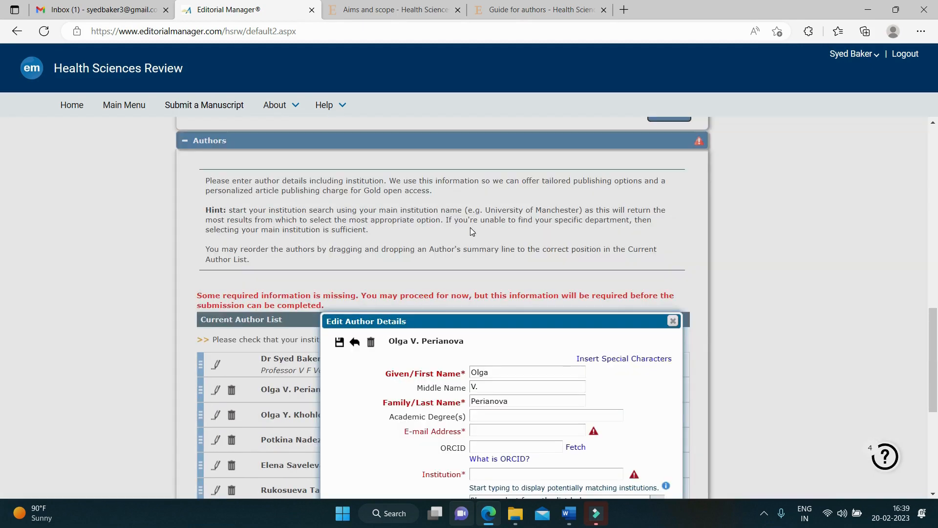
Step: Begin the co-author's e-mail entry, clear Edge's autofill suggestions, and bring Funding Information into view
scroll(471, 227, "down", 3)
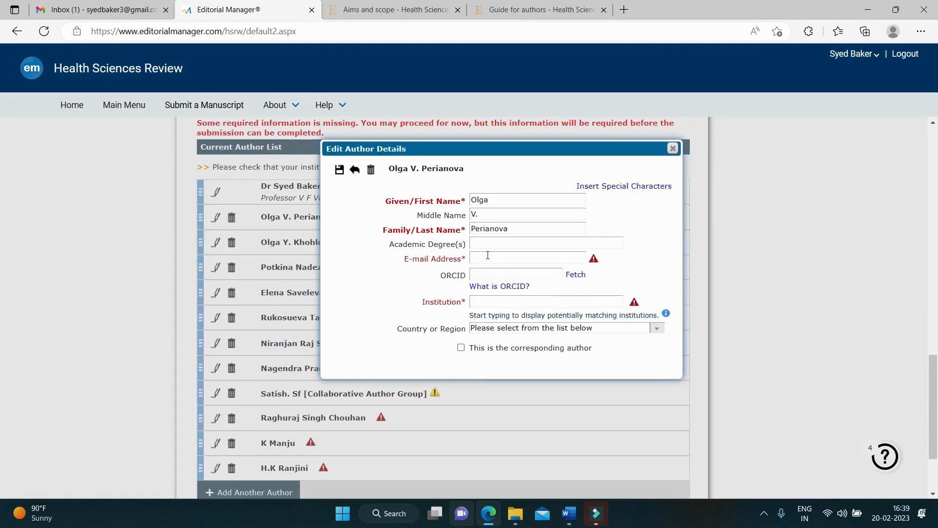
left_click(487, 255)
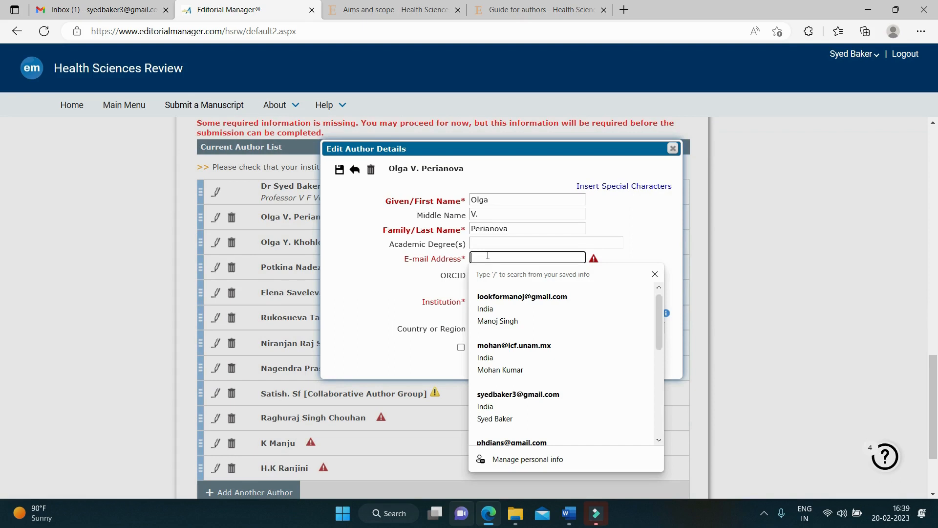
left_click(390, 283)
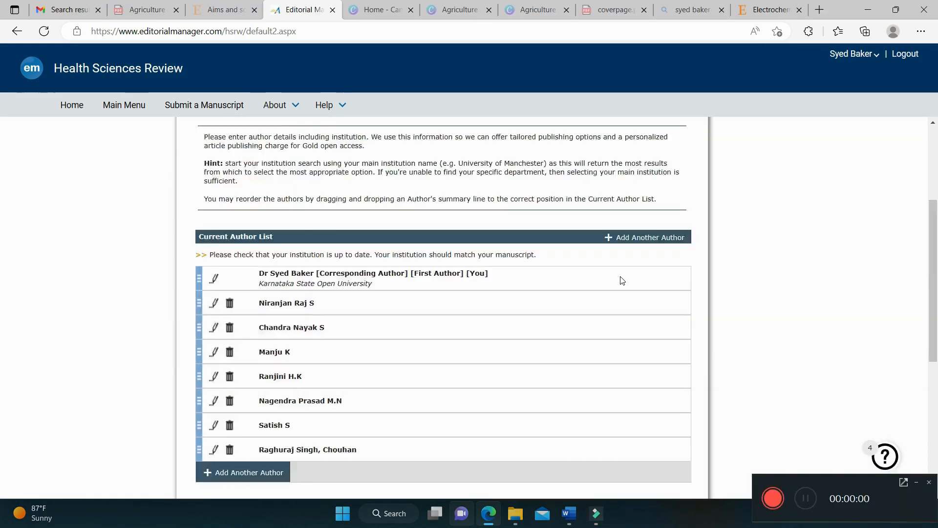
scroll(620, 279, "down", 6)
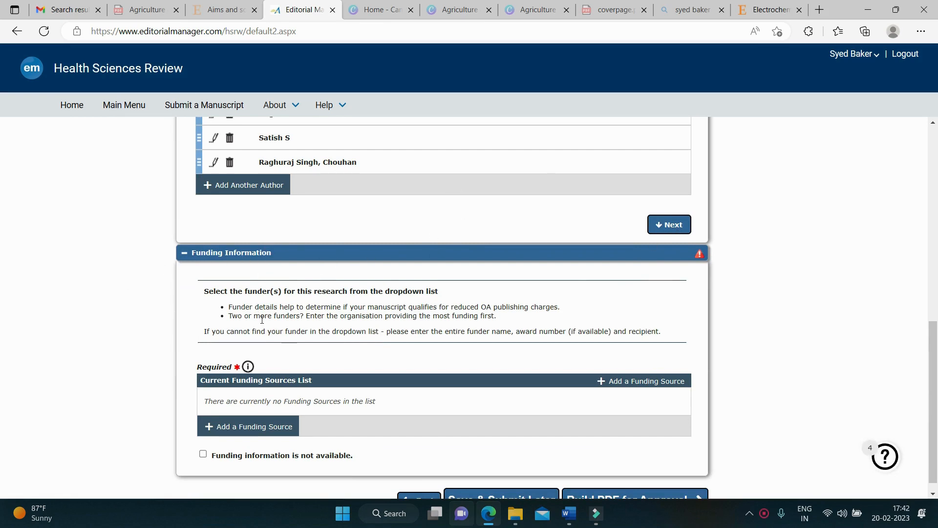
Step: Tick 'Funding information is not available' in the Funding Information section
scroll(262, 319, "down", 1)
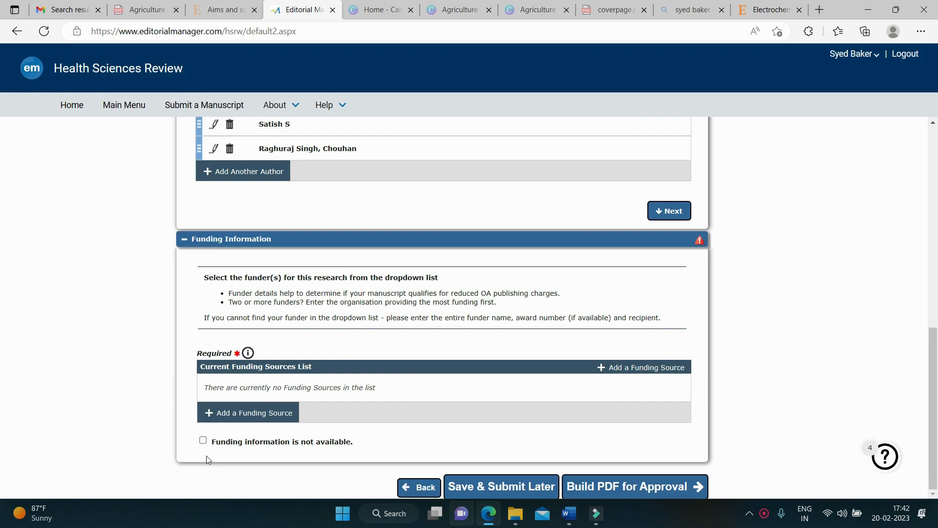
left_click(203, 441)
scroll(378, 417, "up", 5)
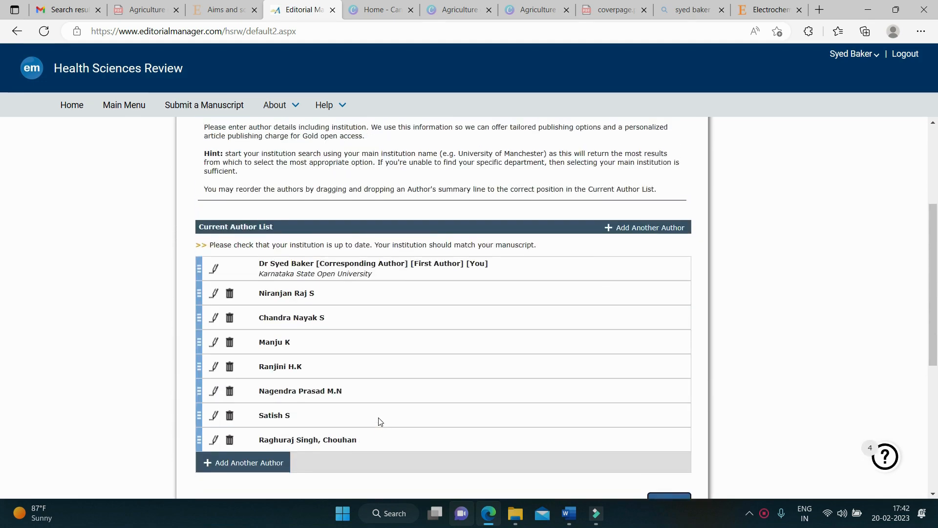
scroll(380, 421, "up", 3)
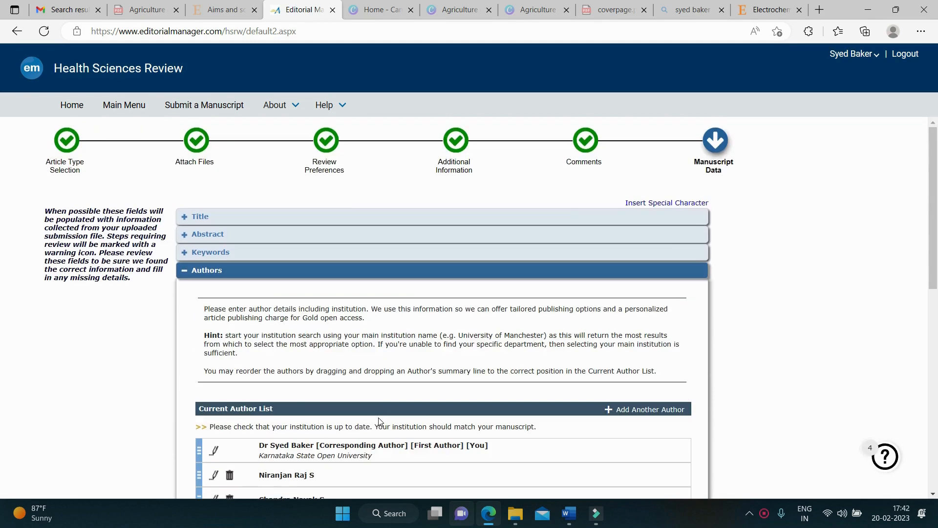
Step: Expand and review the Title, Abstract and five Keywords sections
left_click(197, 216)
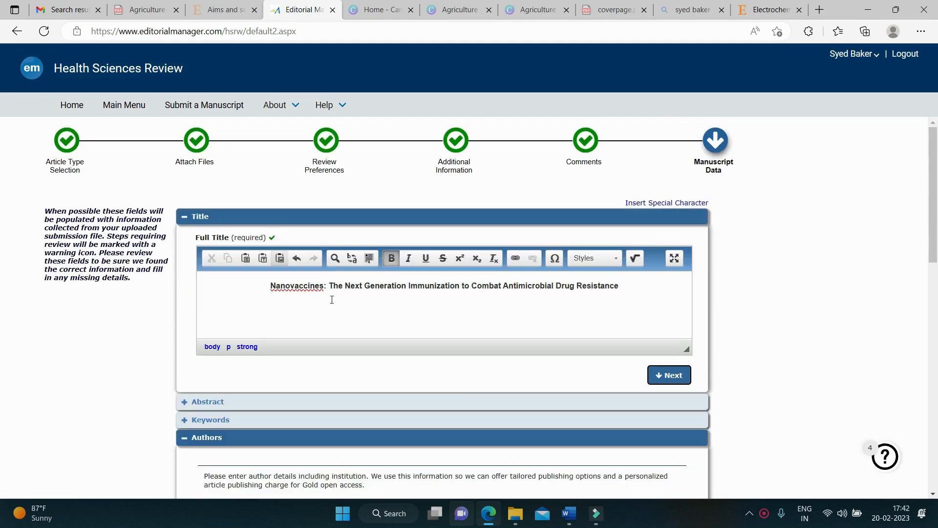
left_click(210, 404)
scroll(255, 392, "down", 3)
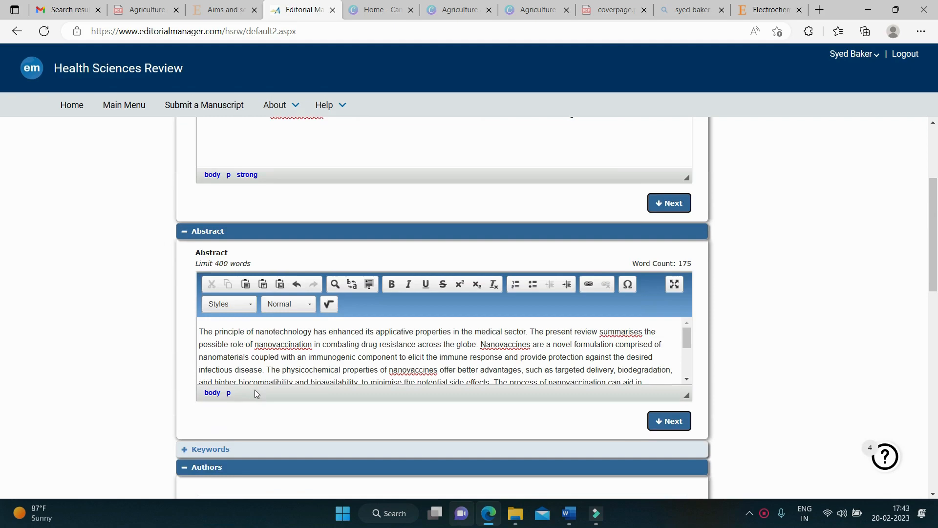
scroll(254, 391, "down", 3)
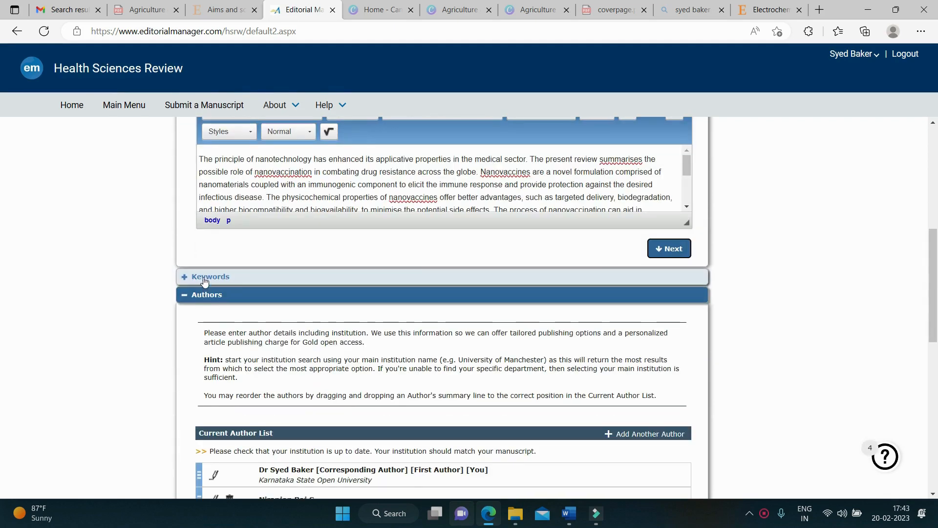
left_click(204, 277)
scroll(243, 337, "down", 3)
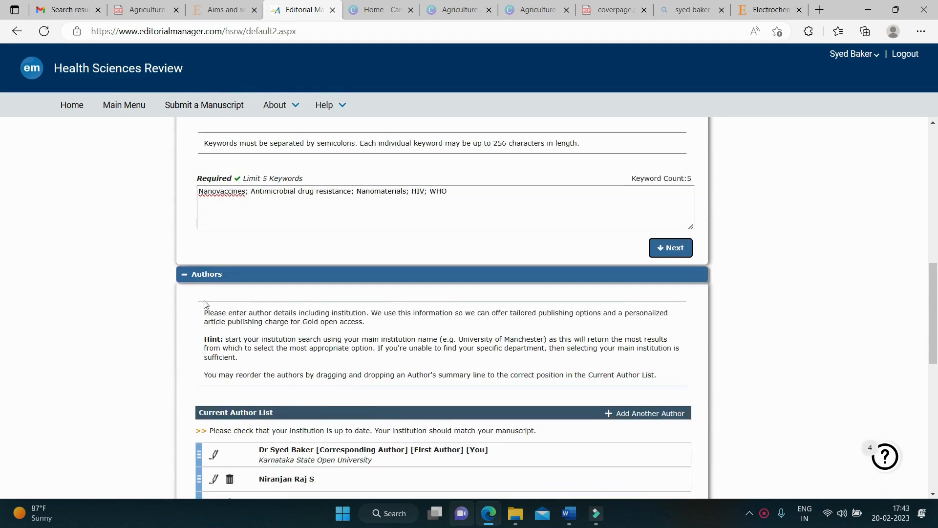
scroll(254, 331, "down", 6)
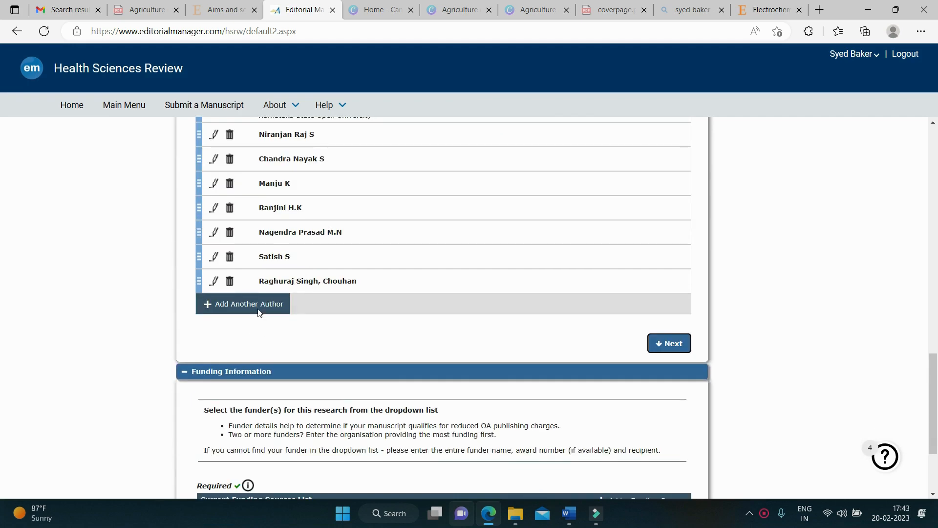
scroll(259, 312, "down", 2)
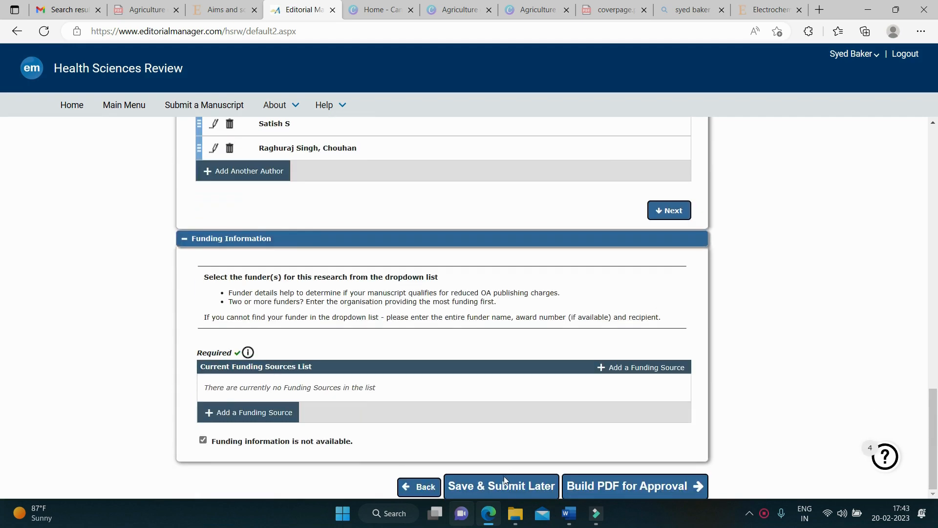
Step: Start building the submission PDF for approval
left_click(608, 485)
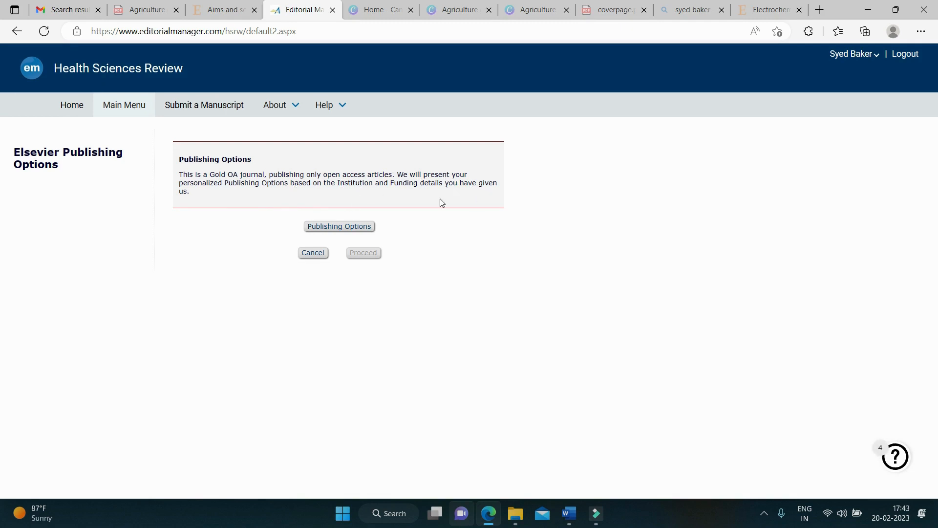
Step: Open the personalized publishing options from the Elsevier Publishing Options page
left_click(351, 230)
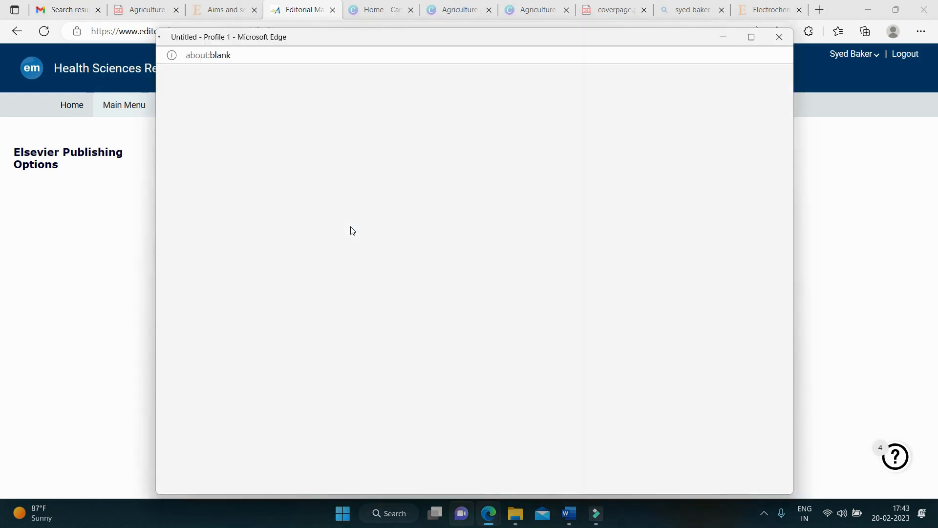
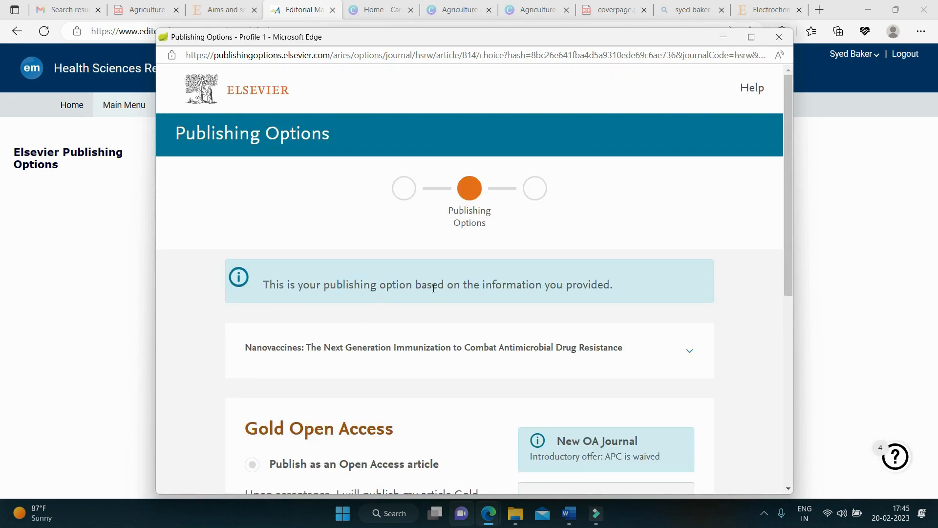
Step: Save the Gold Open Access option with its USD 1,900 APC waived to 0.00
scroll(576, 288, "down", 3)
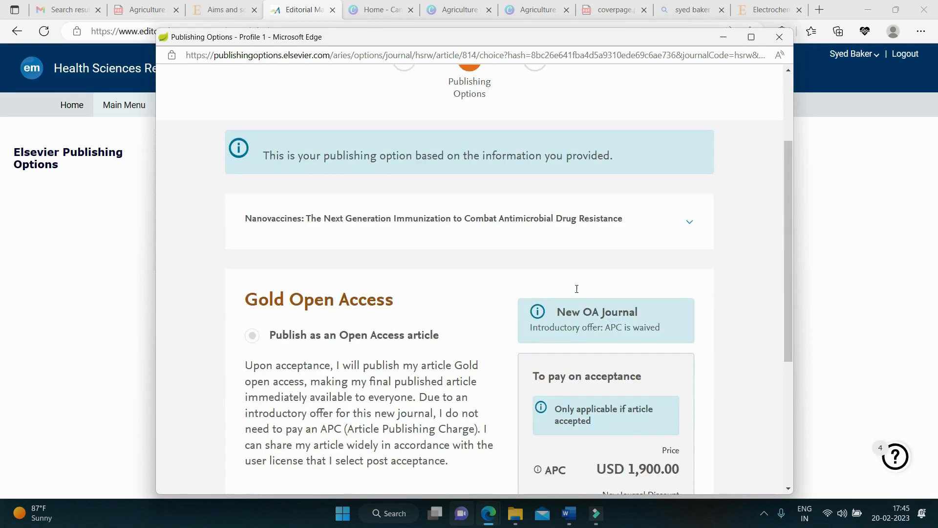
scroll(289, 322, "down", 1)
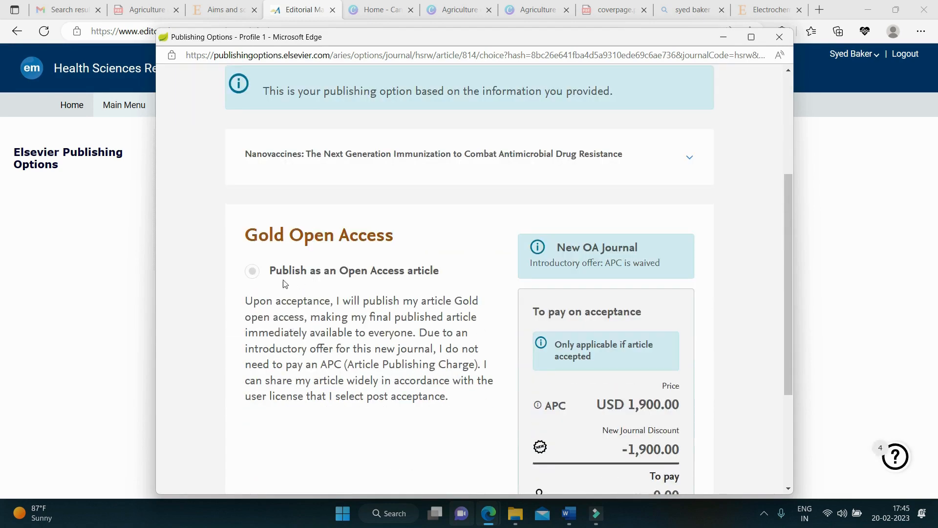
scroll(440, 288, "down", 3)
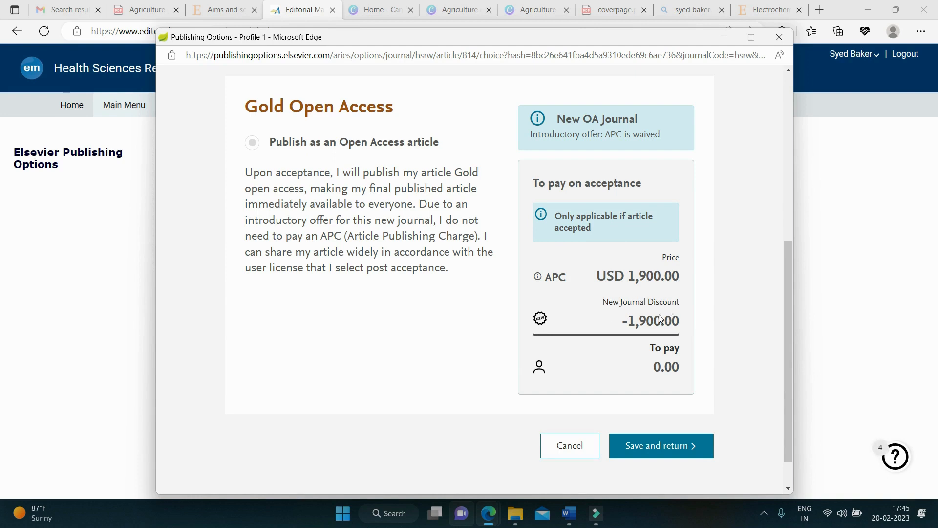
scroll(612, 350, "down", 1)
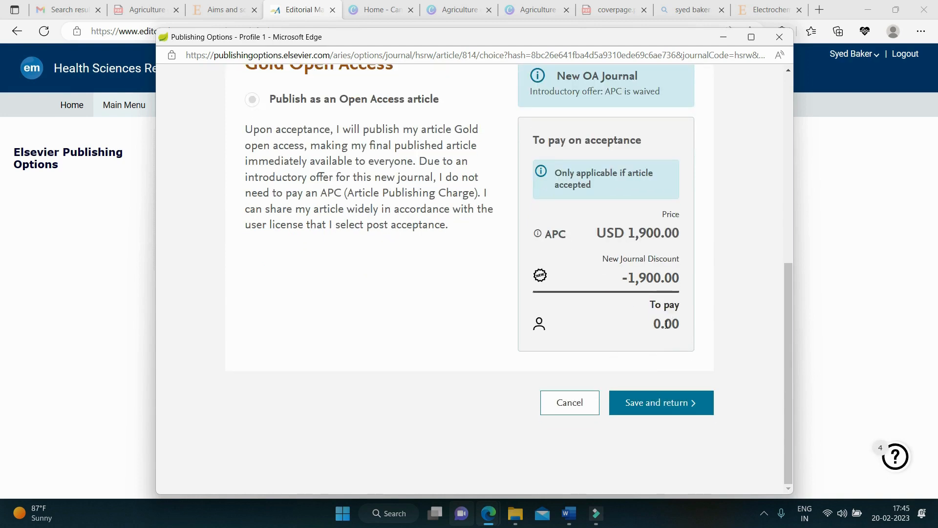
left_click(655, 398)
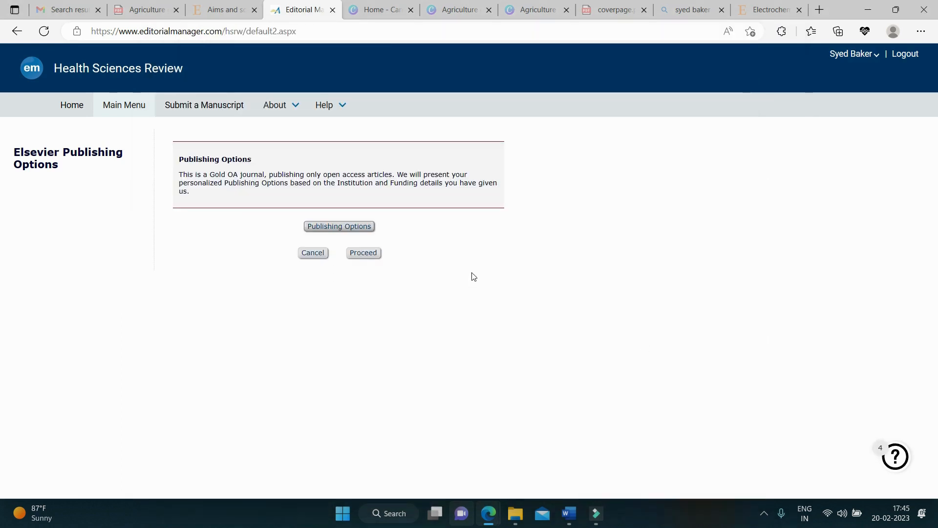
Step: Proceed with the submission and scroll down to the submissions table
left_click(366, 260)
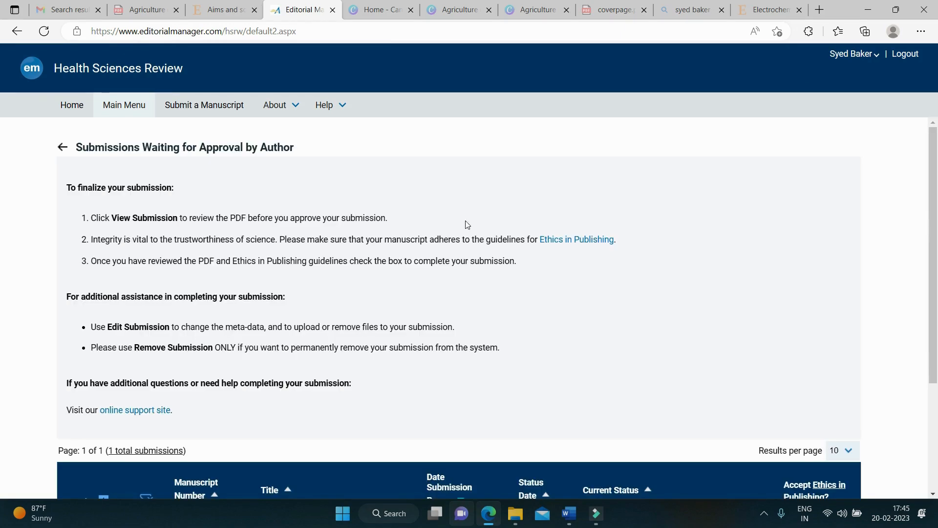
scroll(139, 156, "down", 3)
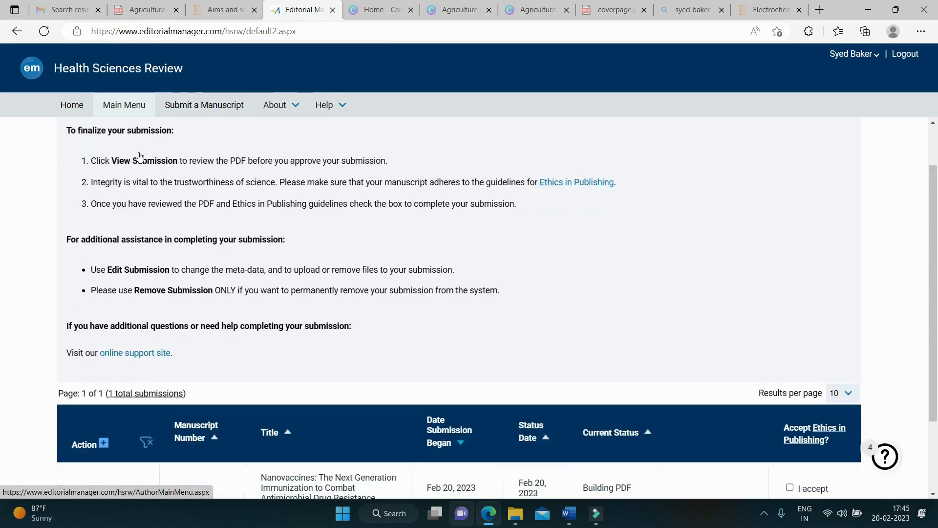
scroll(156, 347, "up", 3)
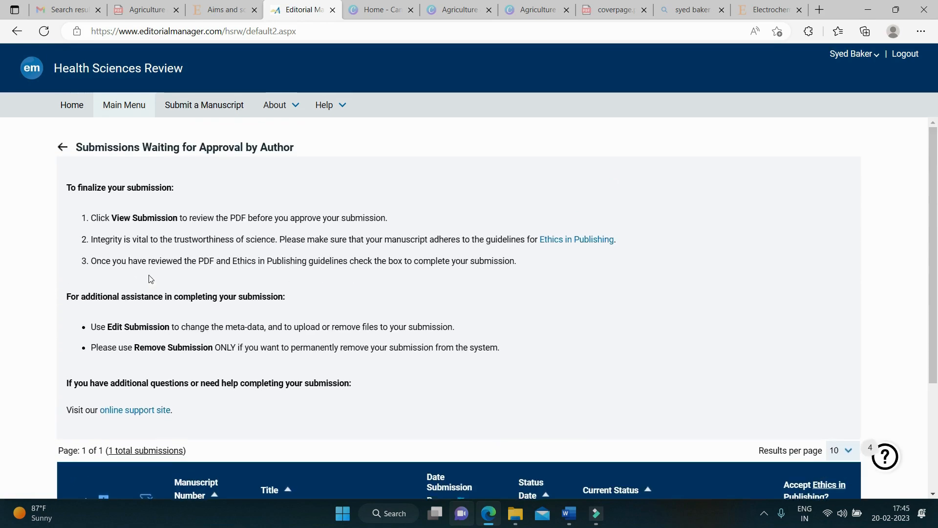
scroll(883, 426, "down", 3)
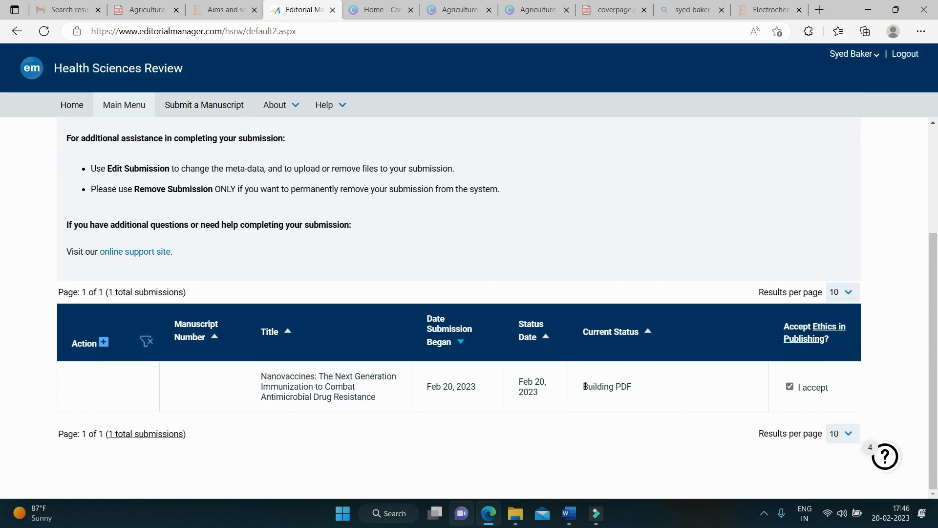
Step: Highlight the Building PDF status and Feb 20, 2023 date, then expand the submission's actions
left_click_drag(585, 386, 638, 389)
left_click_drag(429, 388, 479, 389)
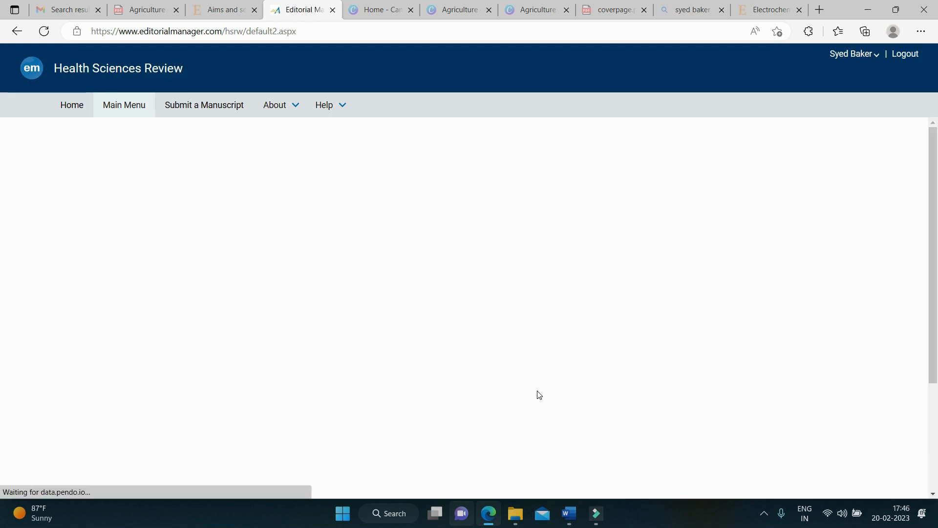
scroll(559, 283, "down", 2)
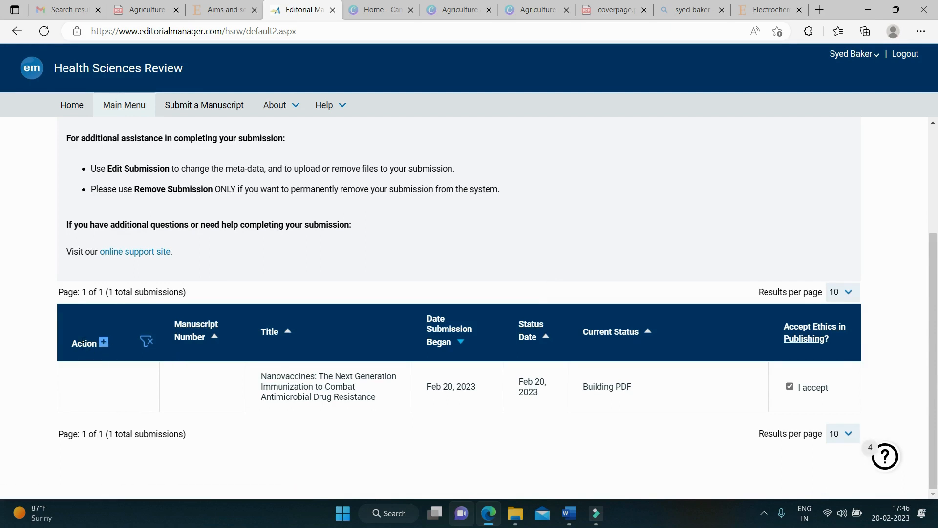
left_click(103, 343)
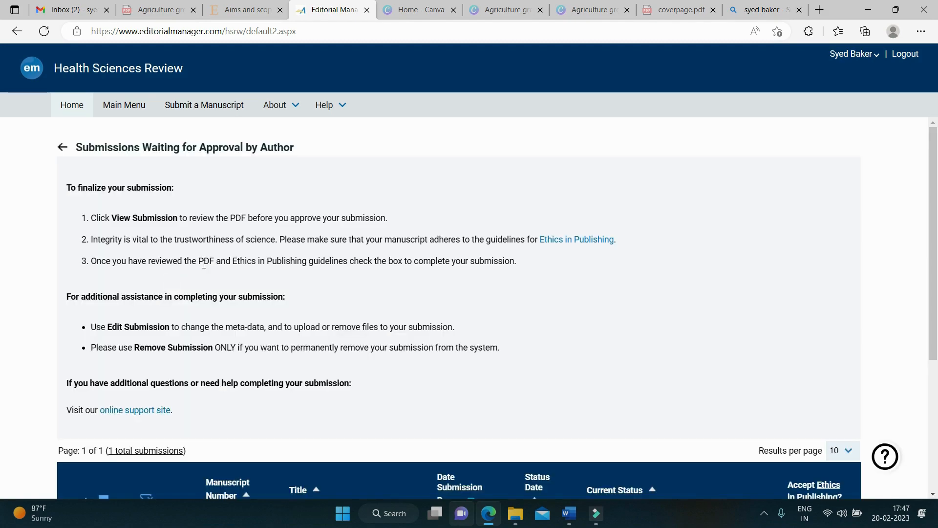
Step: Scroll to the Needs Approval submission's action links
scroll(198, 294, "down", 4)
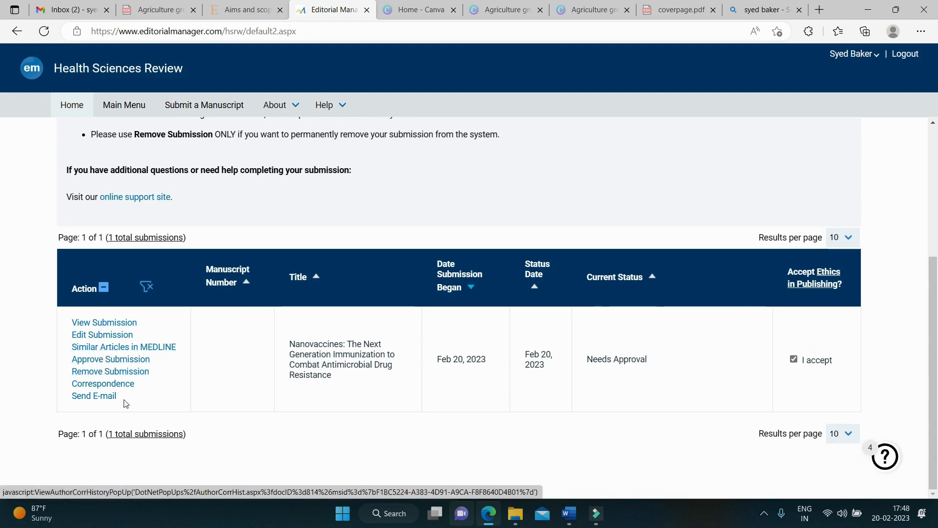
left_click(104, 325)
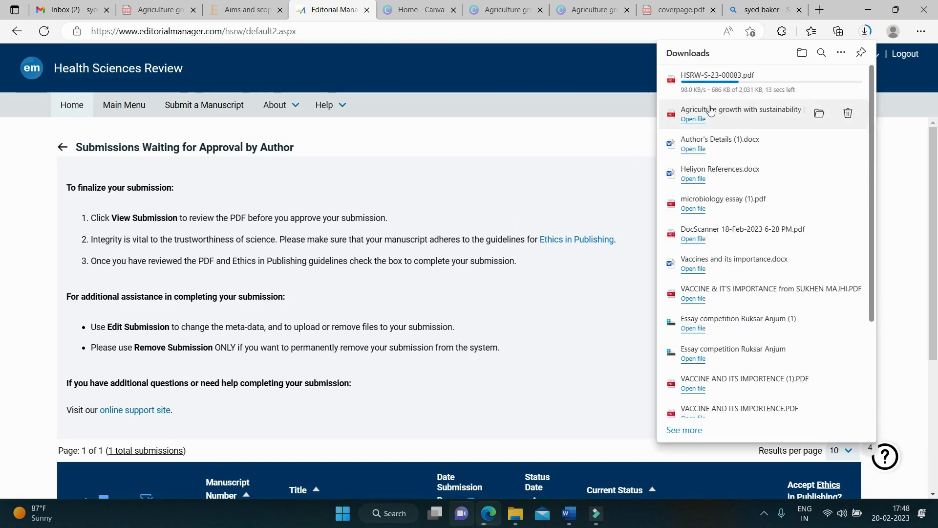
scroll(548, 151, "down", 1)
scroll(547, 150, "down", 4)
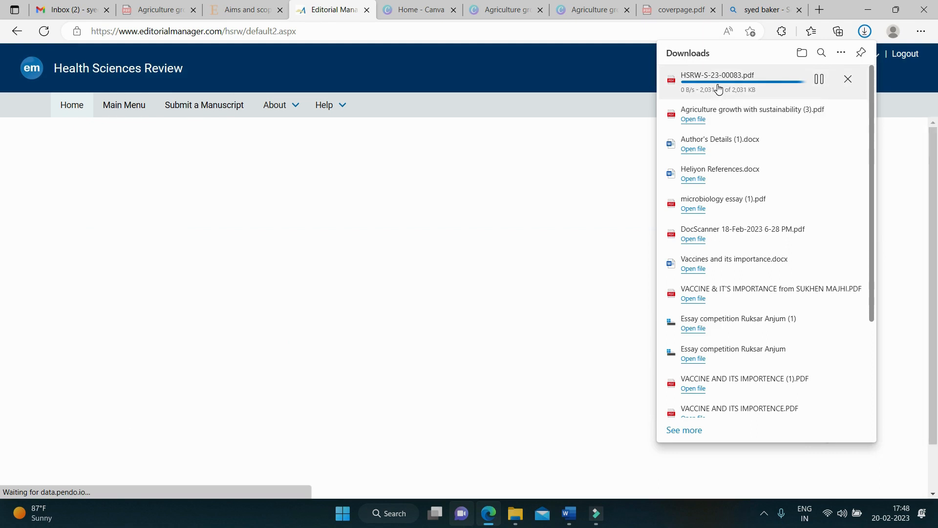
left_click(689, 85)
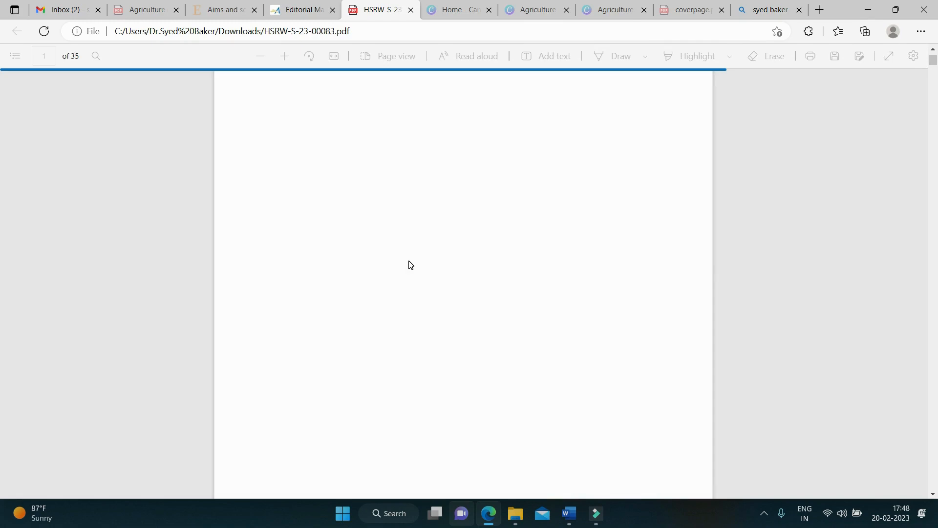
Step: Check back on the Editorial Manager submission page
left_click(312, 7)
scroll(87, 455, "down", 4)
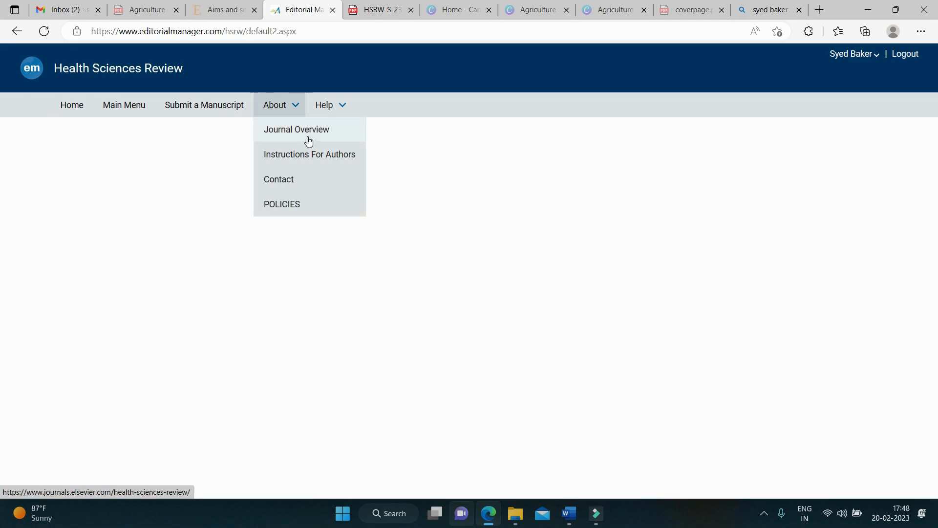
scroll(249, 309, "down", 1)
scroll(249, 309, "down", 3)
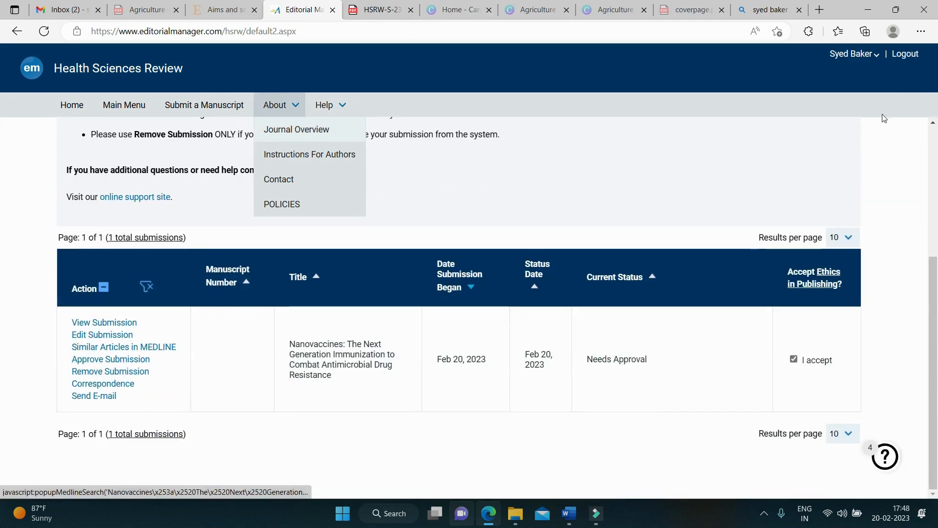
Step: Scroll through the manuscript PDF to page 35's corrupt Graphical Abstract notice
left_click(394, 11)
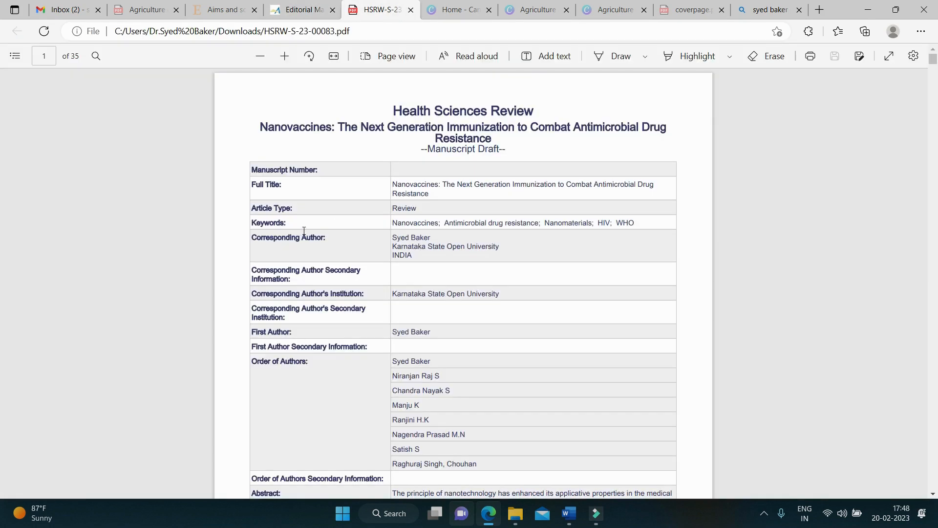
scroll(416, 234, "down", 4)
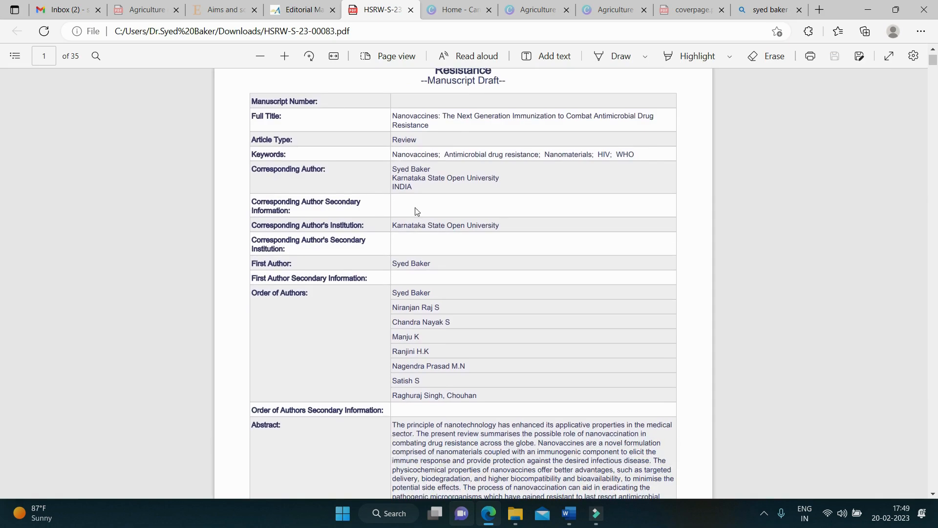
scroll(416, 211, "down", 5)
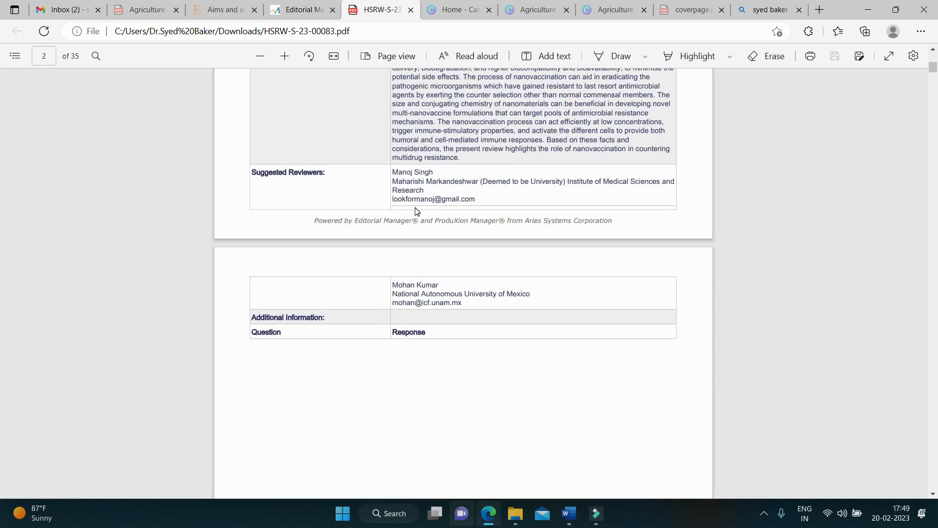
scroll(416, 211, "down", 20)
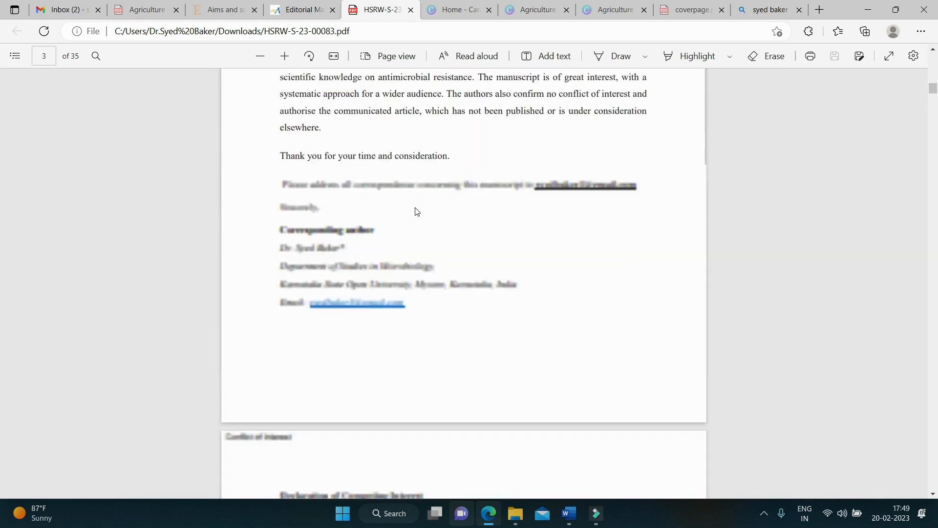
scroll(416, 211, "down", 13)
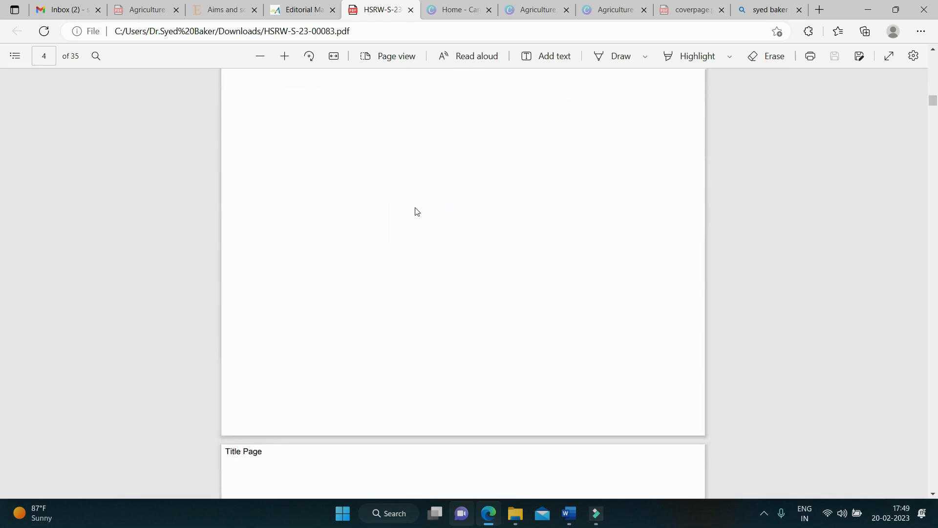
scroll(416, 211, "down", 13)
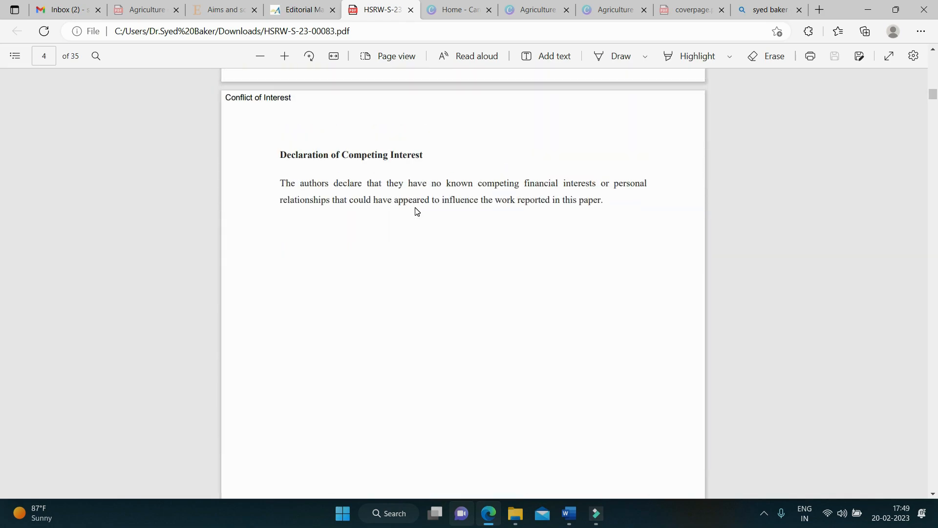
scroll(417, 211, "down", 15)
scroll(416, 211, "up", 3)
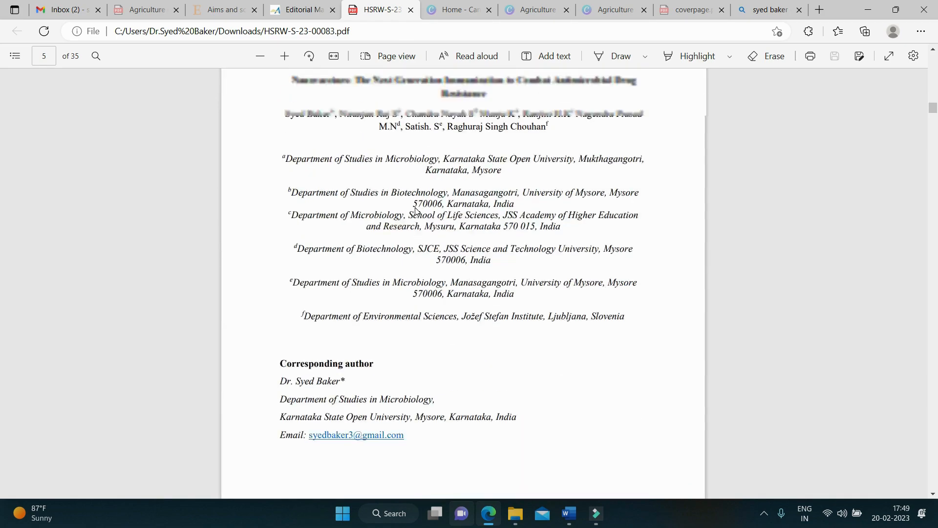
scroll(415, 211, "down", 20)
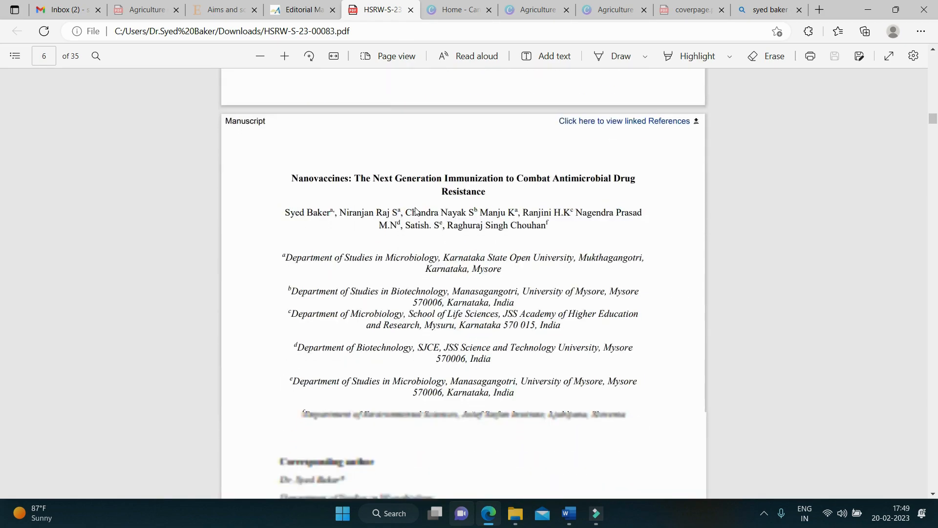
scroll(416, 211, "up", 20)
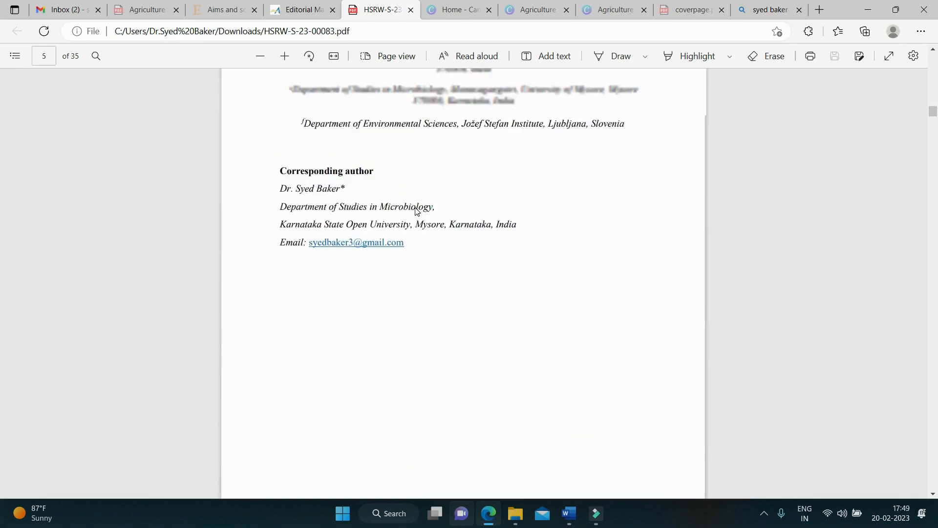
scroll(417, 211, "down", 20)
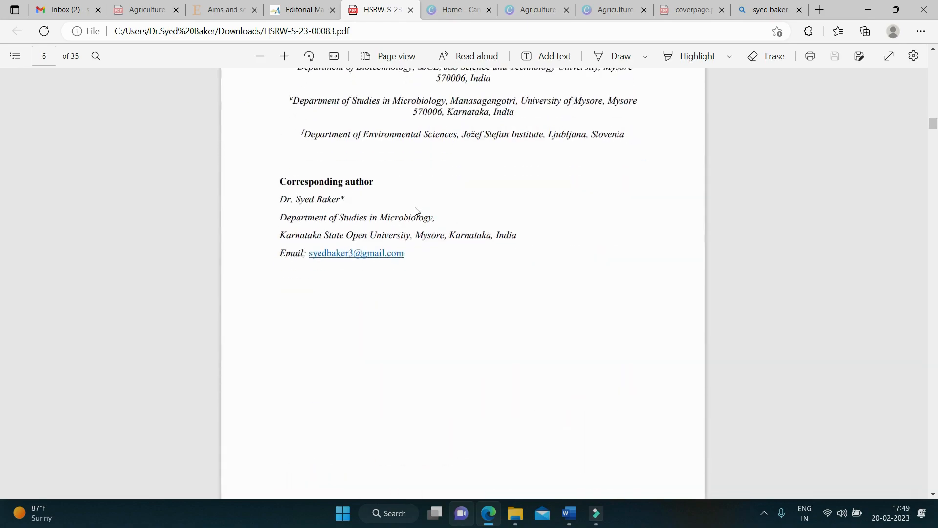
scroll(417, 211, "down", 20)
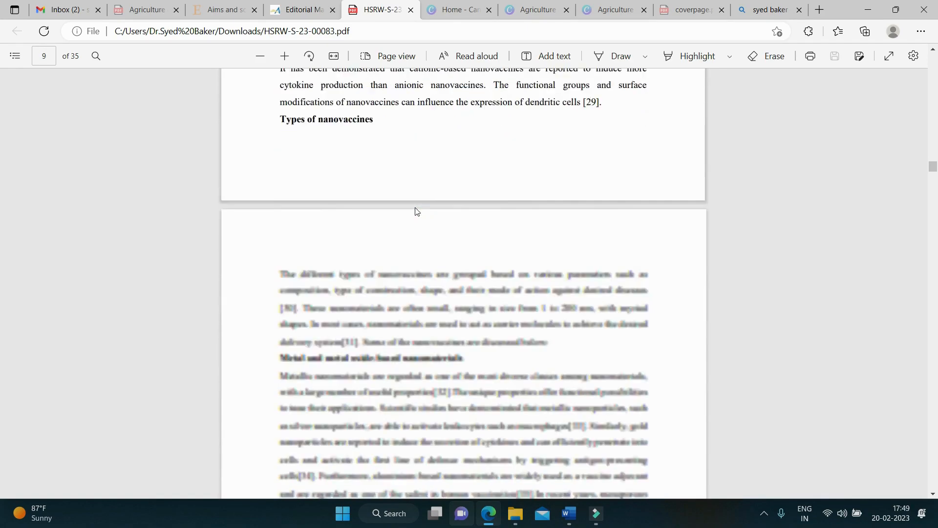
scroll(417, 211, "down", 20)
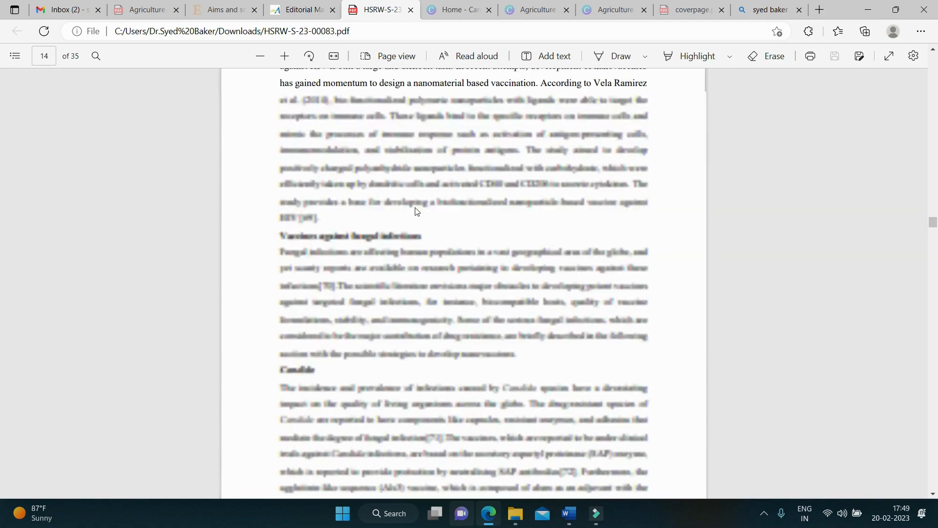
scroll(416, 211, "down", 20)
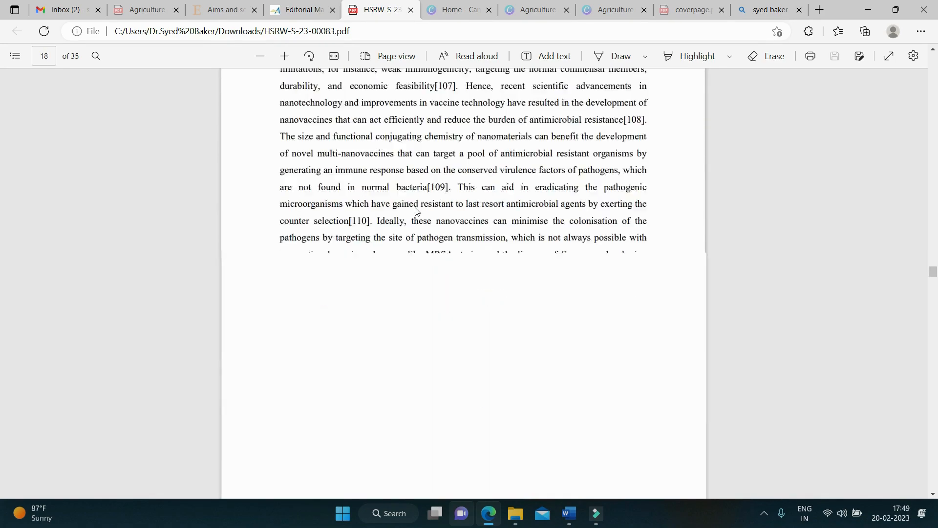
scroll(417, 212, "down", 15)
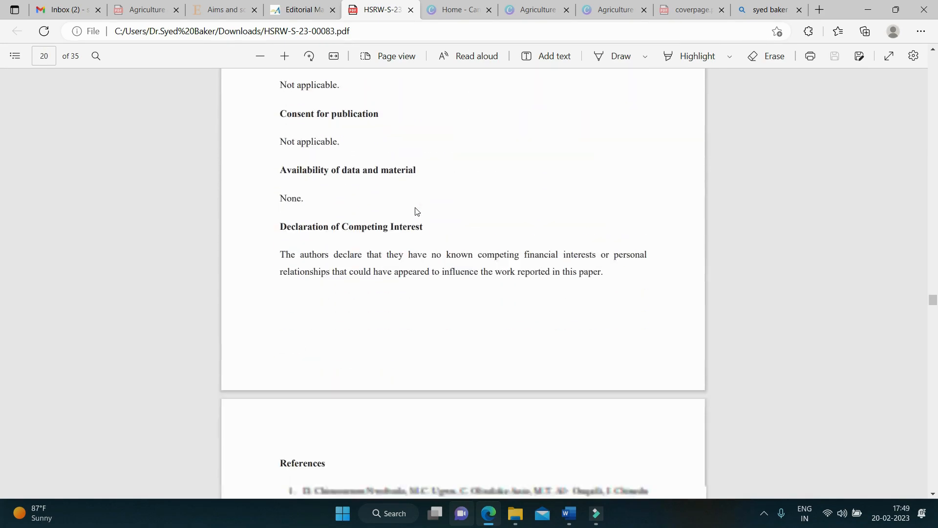
scroll(415, 207, "down", 20)
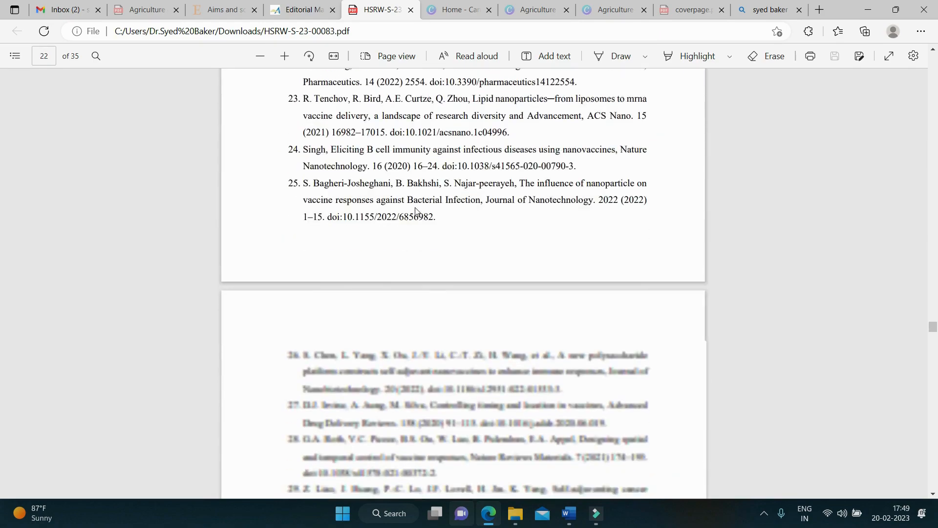
scroll(416, 211, "down", 20)
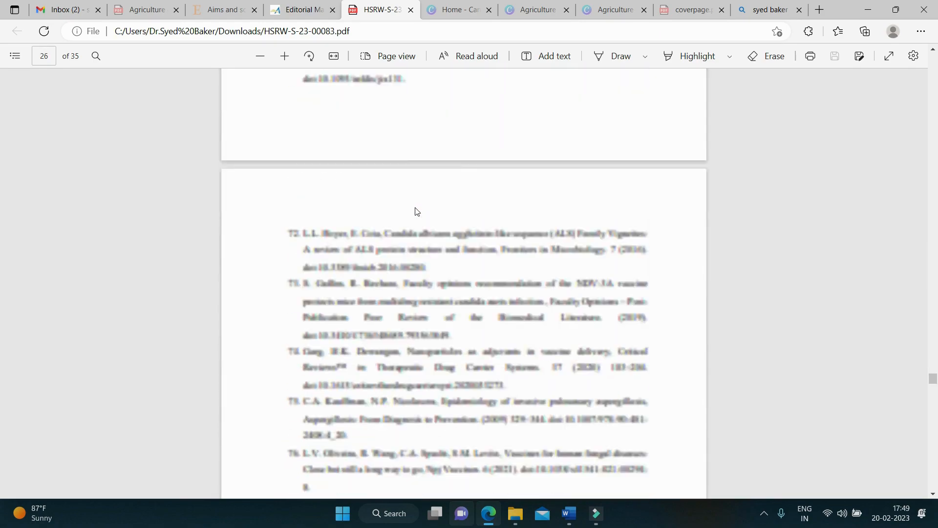
scroll(417, 211, "down", 10)
scroll(415, 208, "down", 10)
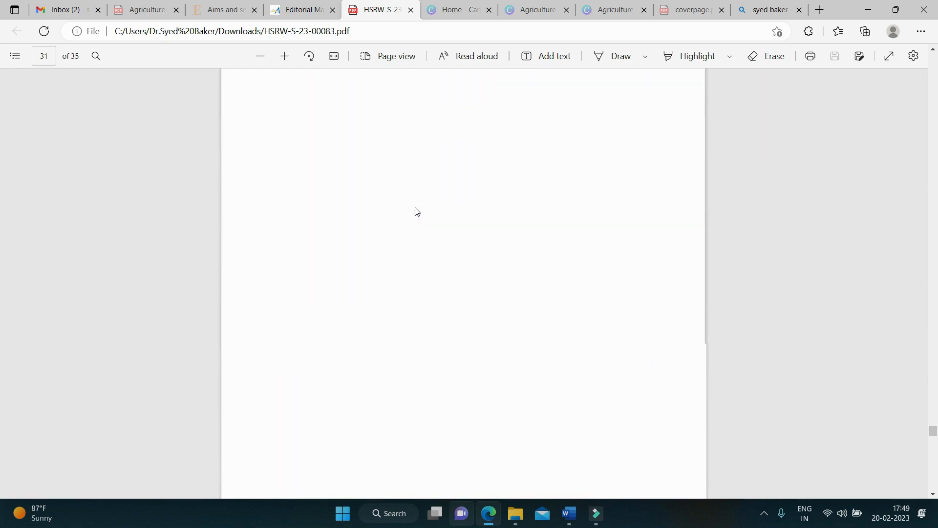
scroll(416, 211, "up", 5)
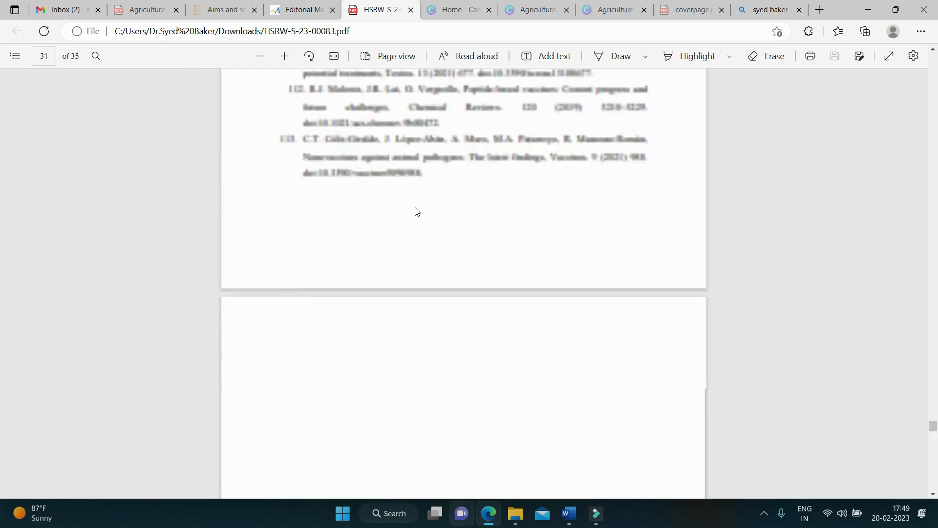
scroll(416, 211, "down", 5)
scroll(416, 211, "down", 2)
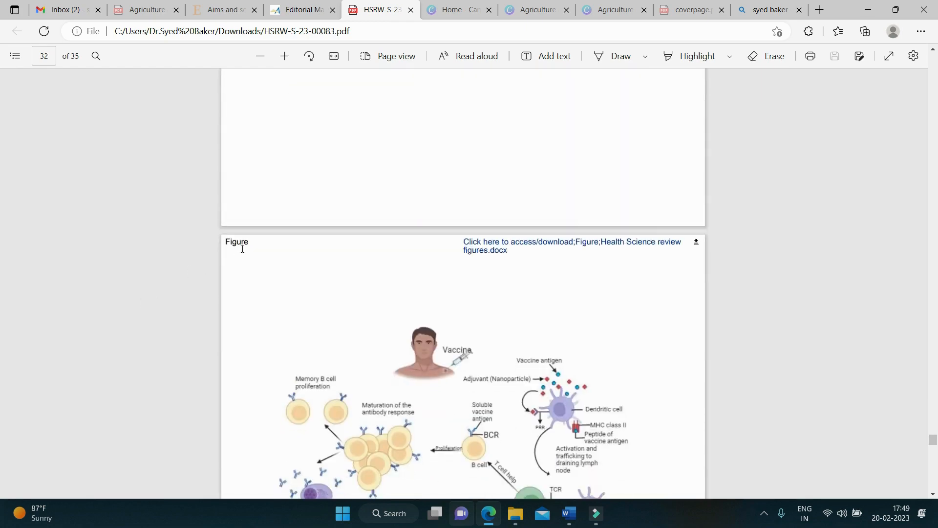
scroll(292, 264, "down", 15)
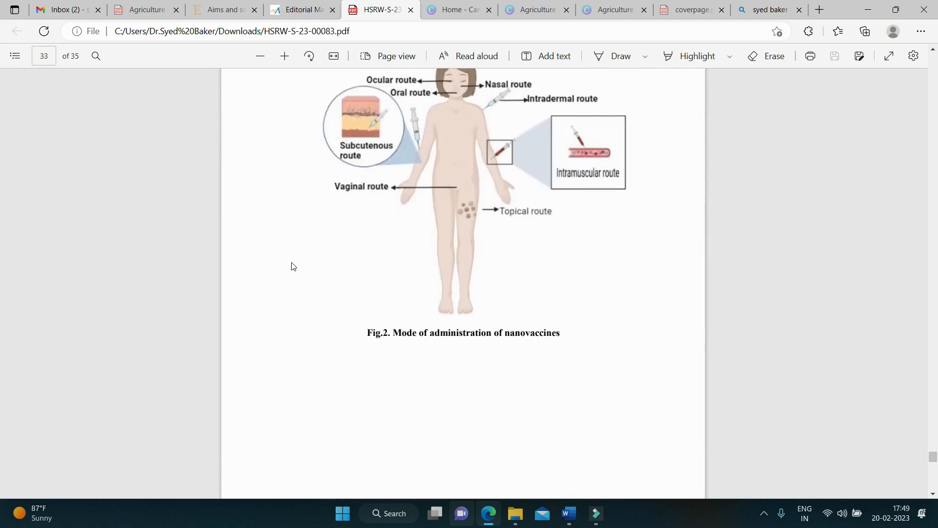
scroll(293, 266, "down", 10)
scroll(276, 236, "down", 10)
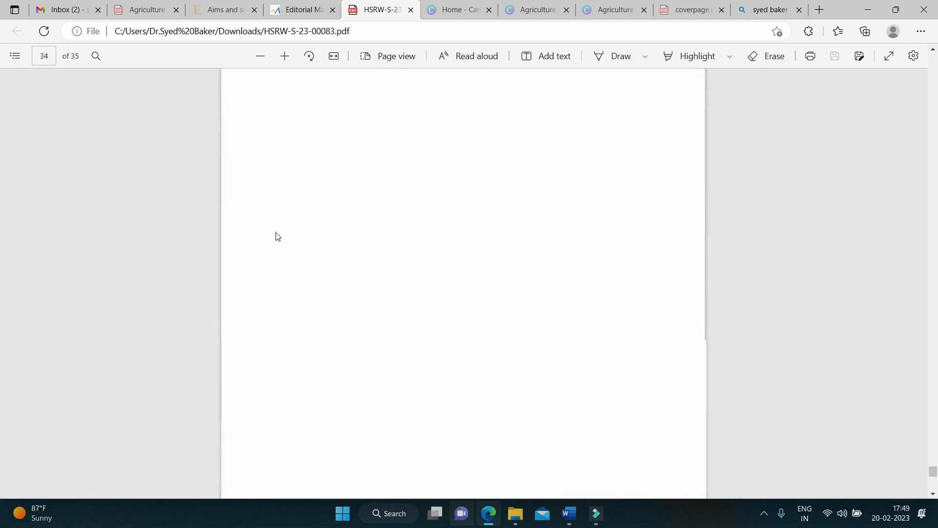
scroll(278, 237, "down", 6)
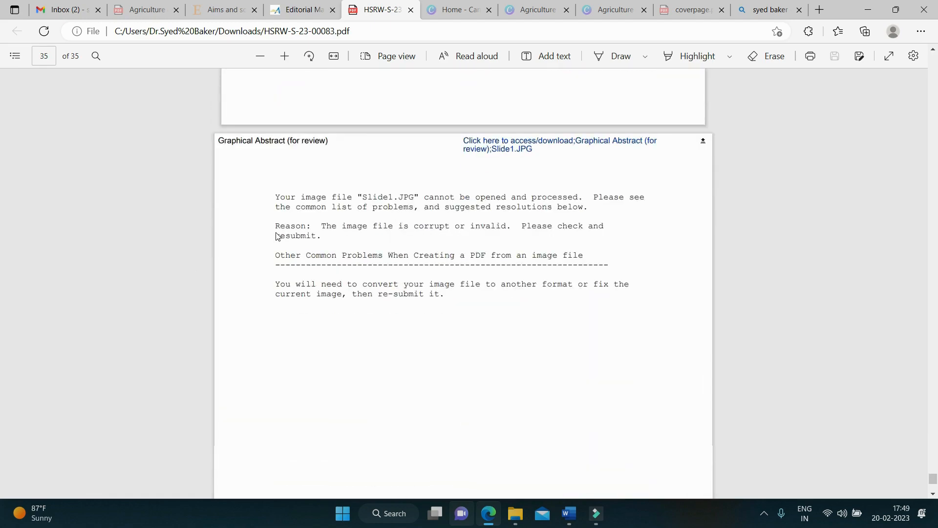
Step: Save the PDF to Desktop > nanovaccines 2023 > Nanovaccines Submitting files > submit files > Health Science Review
left_click(860, 60)
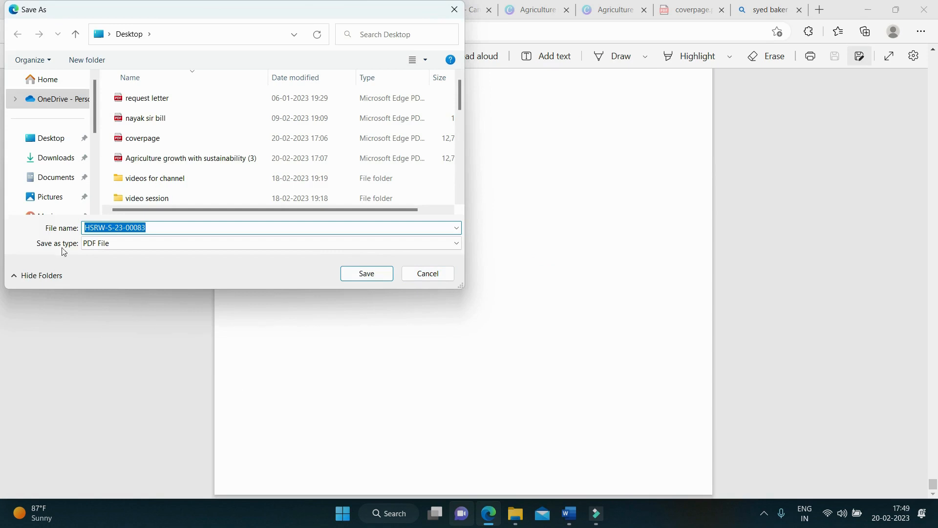
left_click(62, 139)
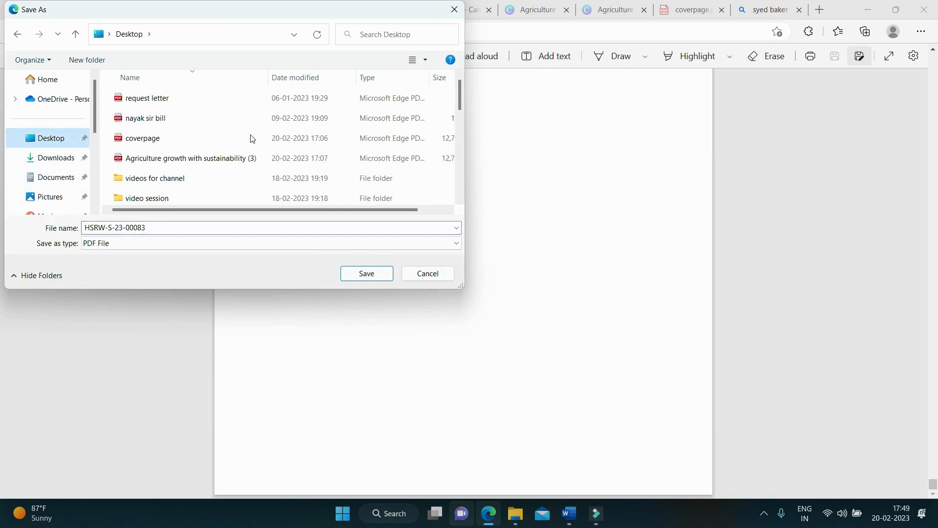
scroll(251, 138, "down", 2)
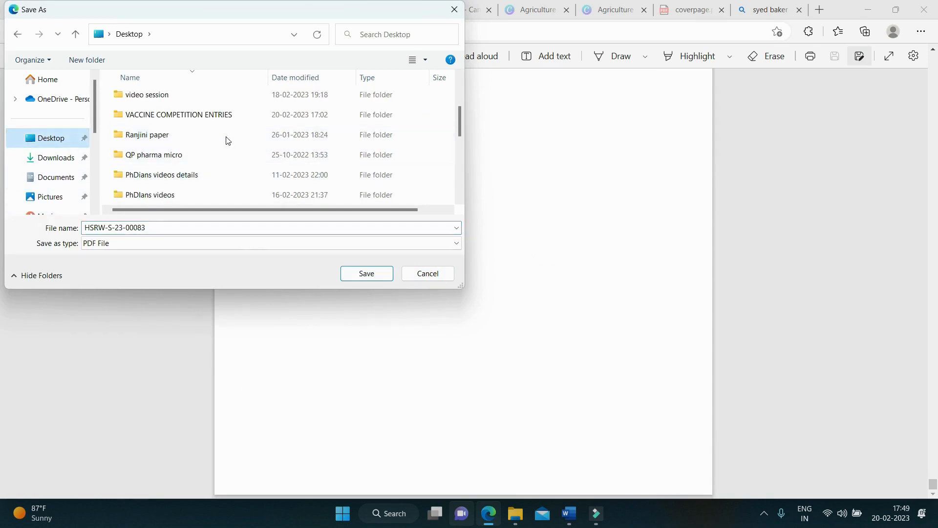
scroll(218, 135, "down", 1)
scroll(217, 135, "up", 2)
scroll(218, 135, "down", 2)
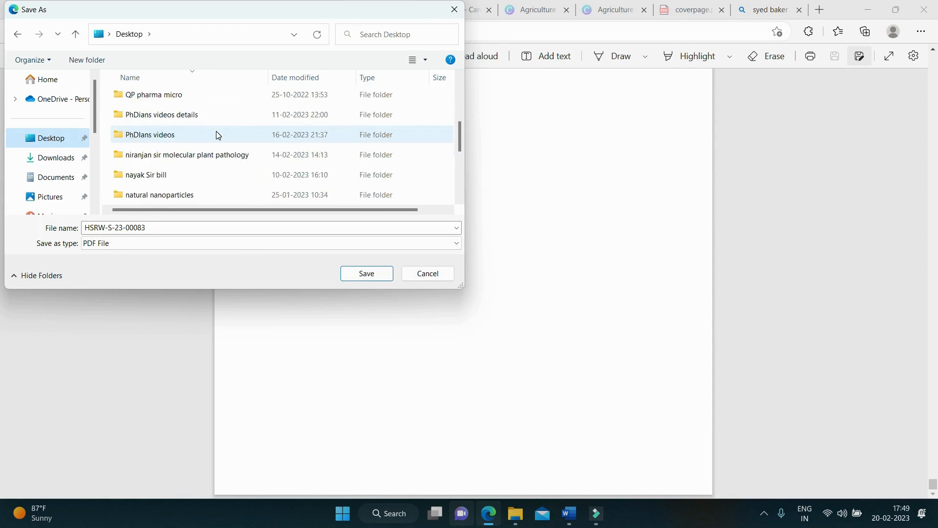
scroll(215, 136, "down", 1)
double_click(163, 159)
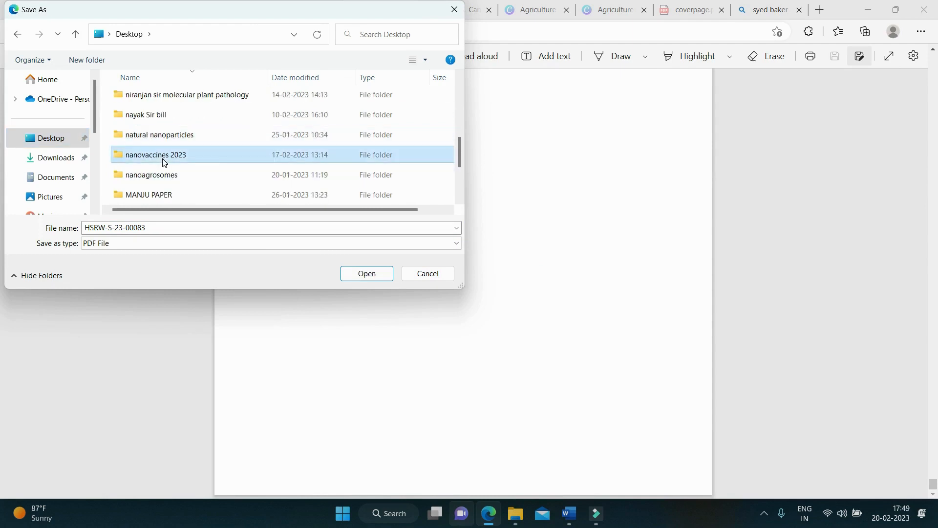
double_click(151, 99)
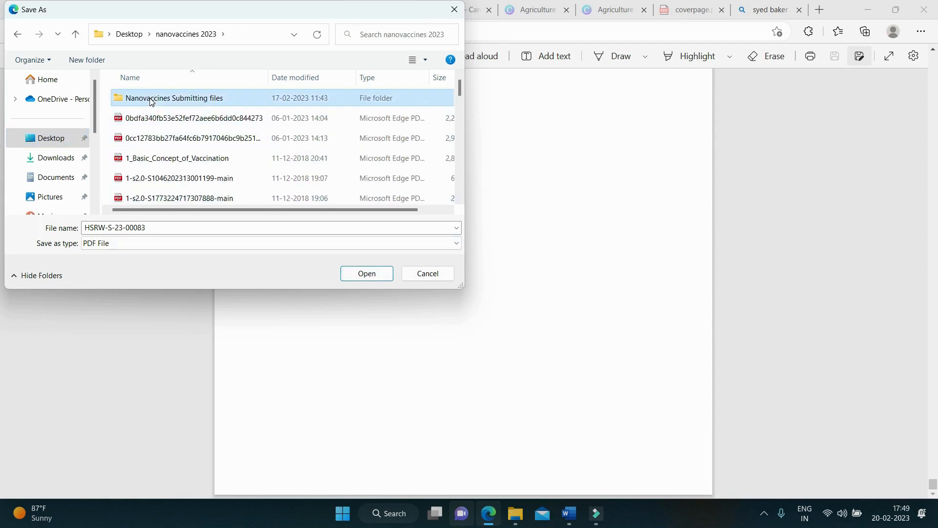
double_click(152, 100)
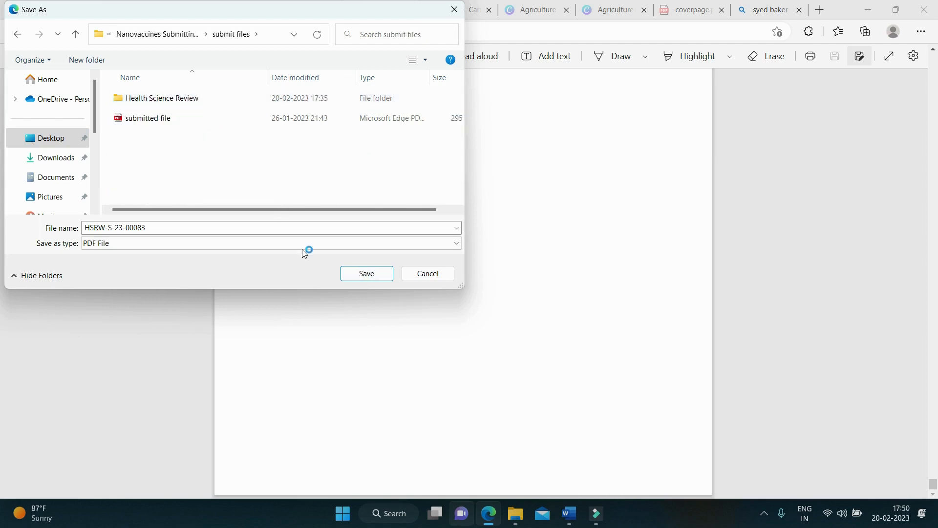
double_click(173, 100)
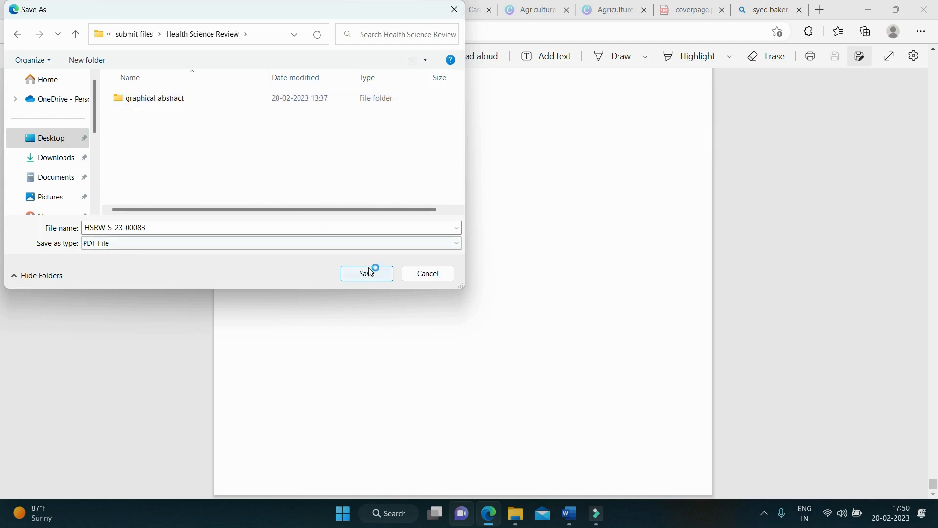
left_click(366, 274)
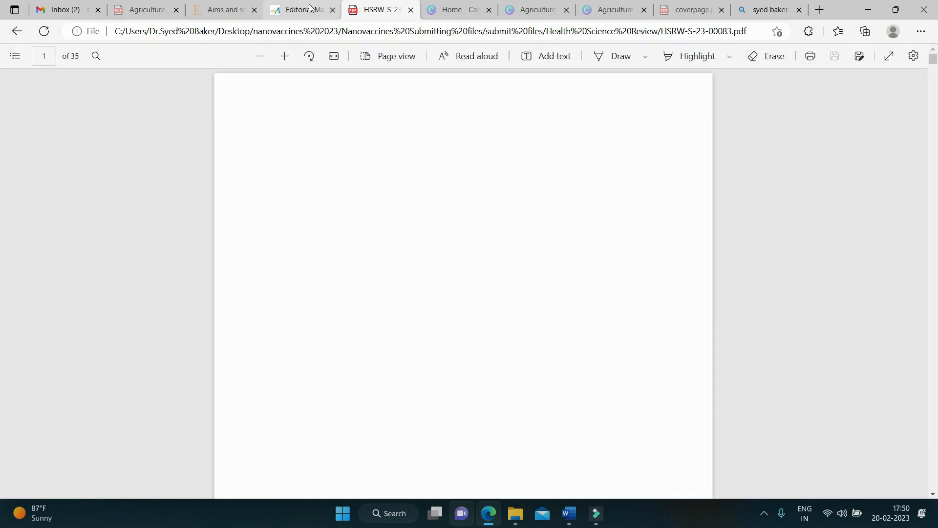
Step: Approve the Nanovaccines submission and confirm with OK in the Warning dialog
left_click(298, 9)
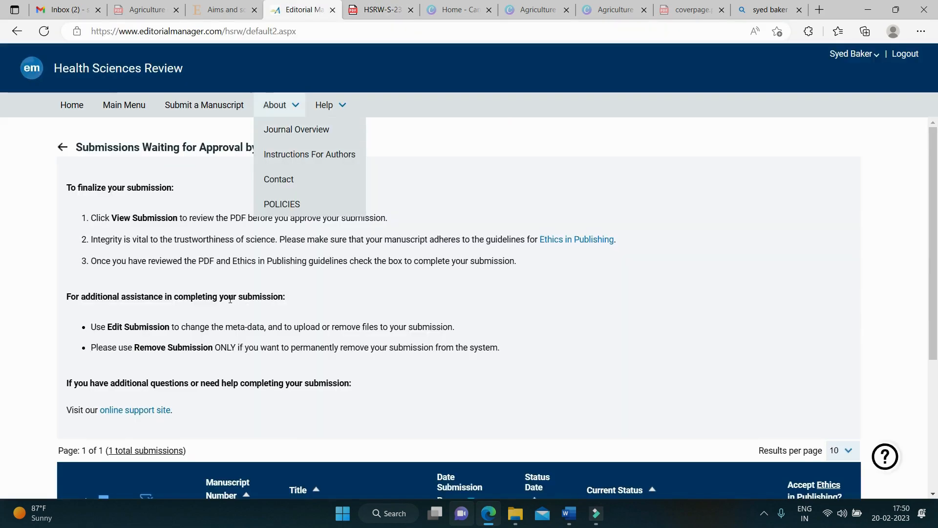
scroll(100, 390, "down", 4)
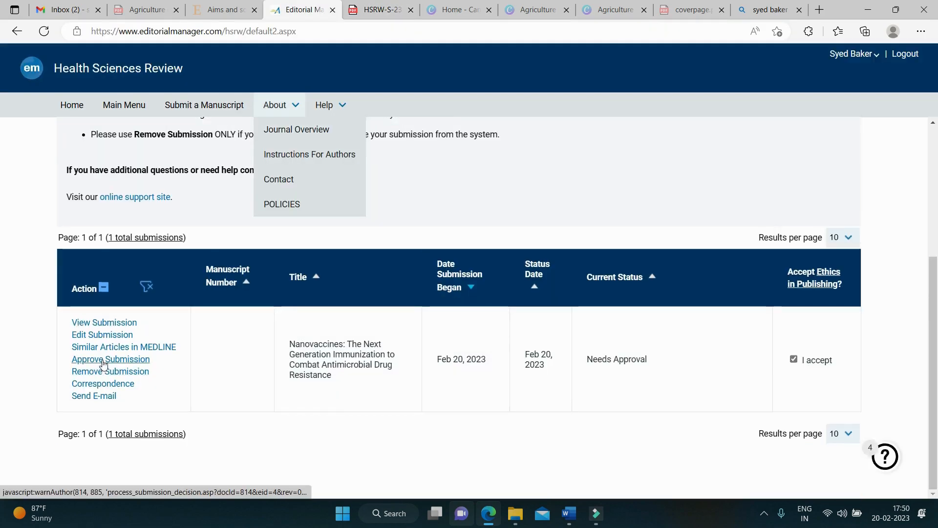
left_click(103, 364)
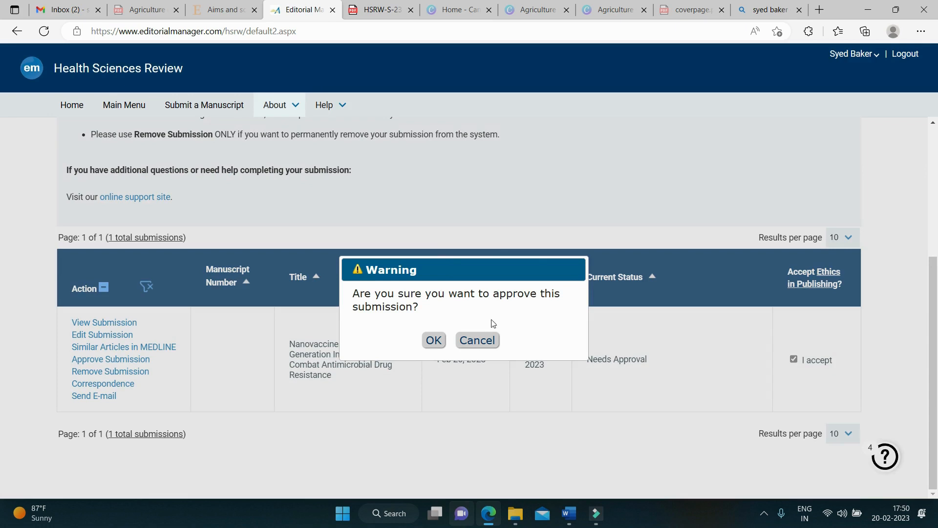
left_click(425, 338)
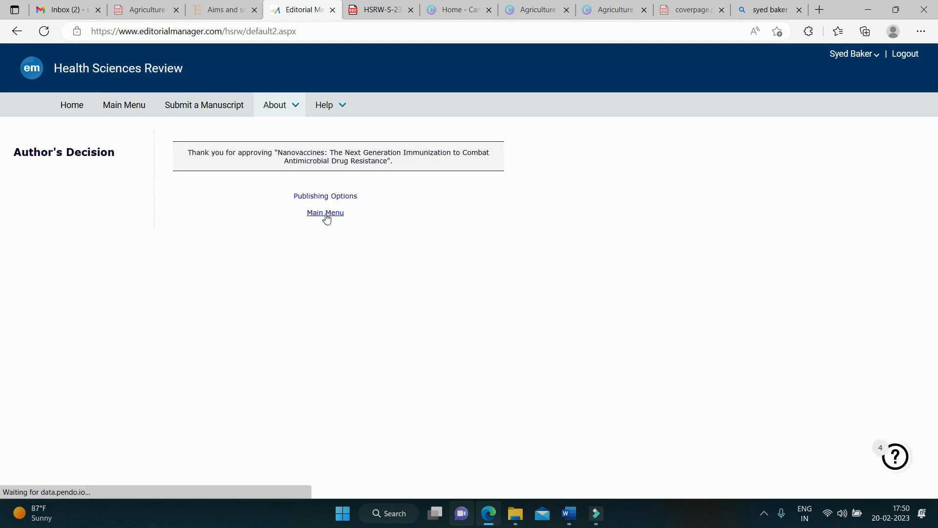
Step: Under Submissions Being Processed, highlight the manuscript number and its Manuscript Submitted status
left_click(325, 213)
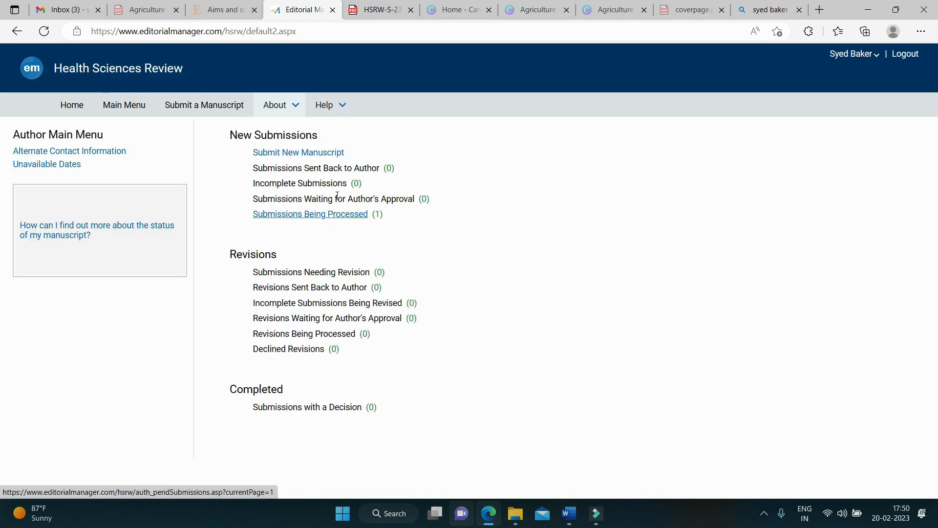
left_click(268, 110)
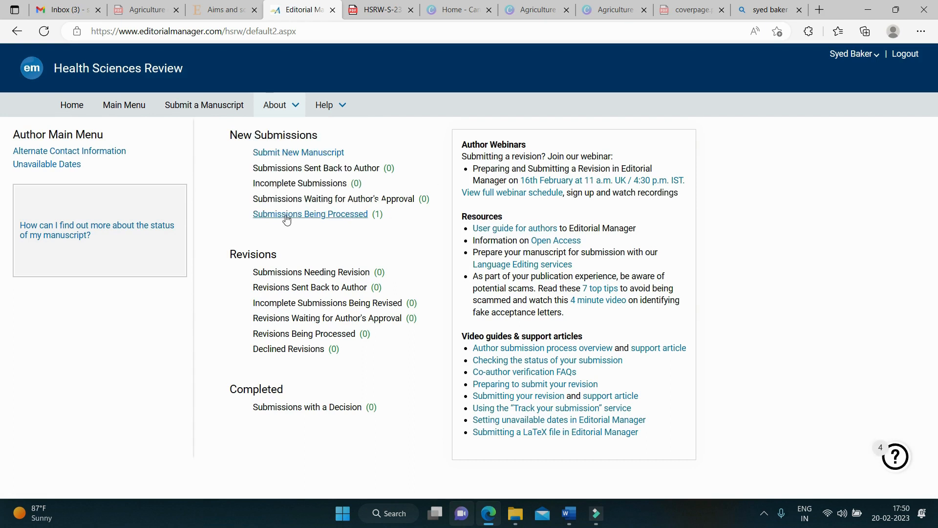
left_click(287, 219)
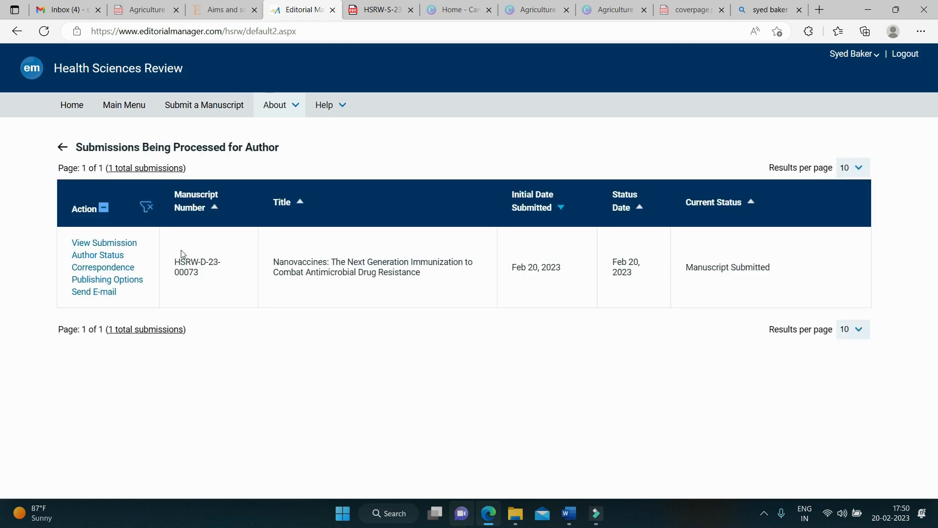
left_click_drag(177, 258, 210, 277)
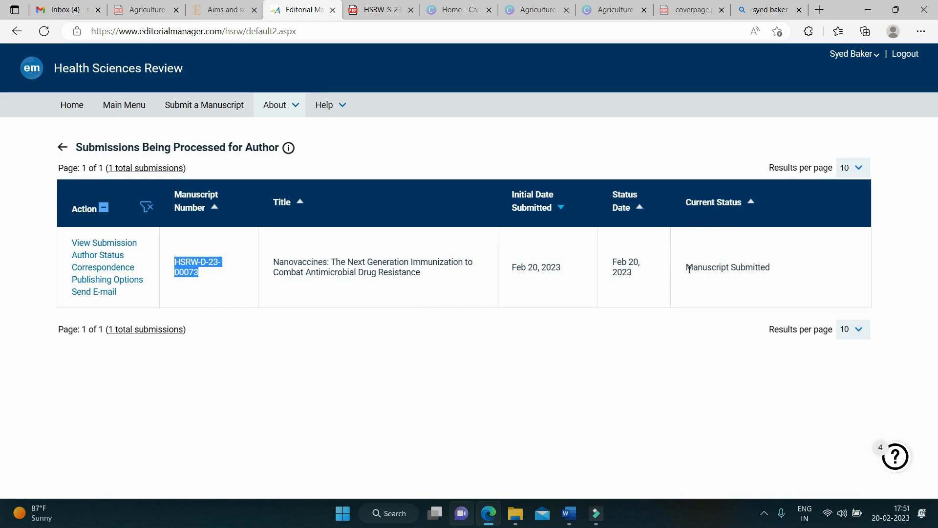
left_click_drag(686, 268, 778, 276)
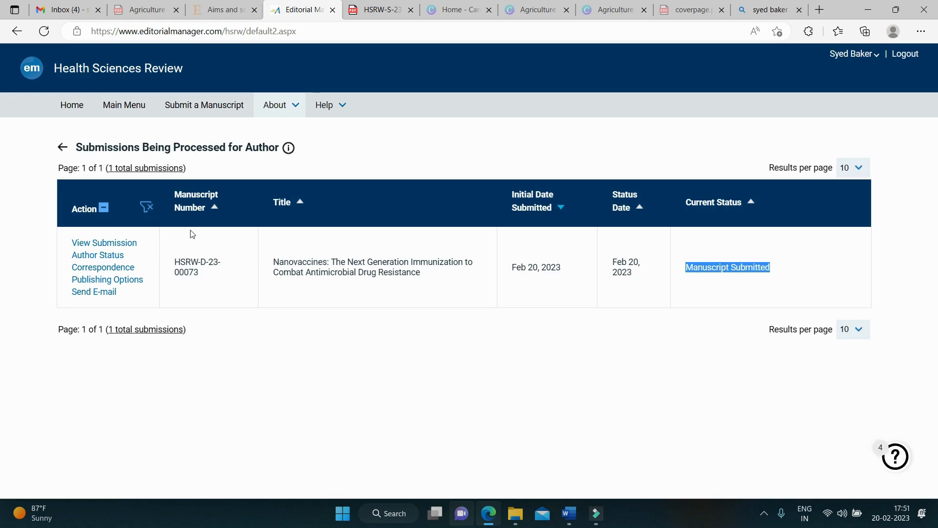
left_click(76, 10)
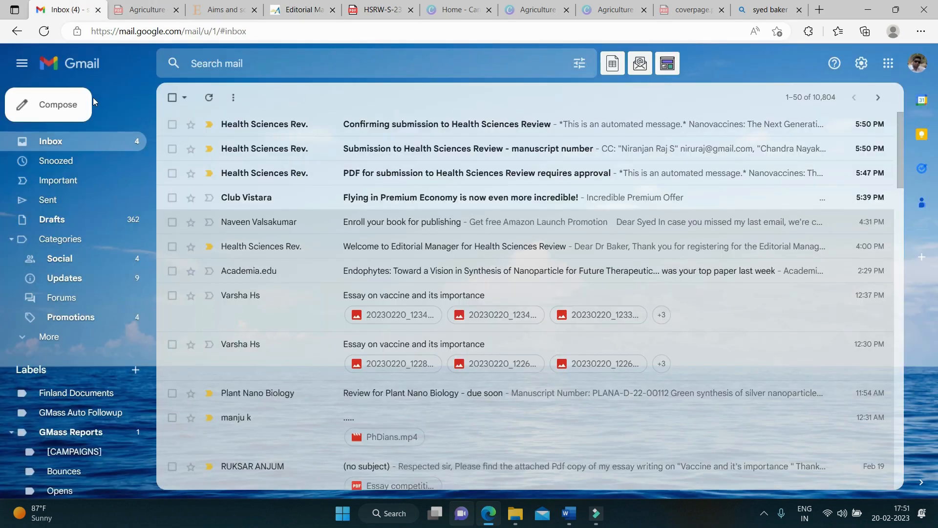
Step: Read and highlight the 'Confirming submission to Health Sciences Review' email, then return to Inbox
left_click(465, 125)
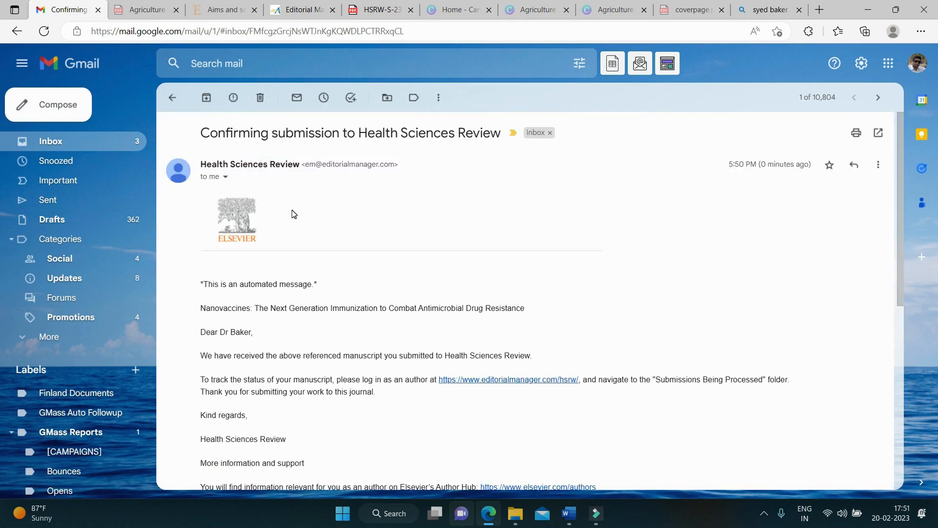
scroll(292, 212, "down", 2)
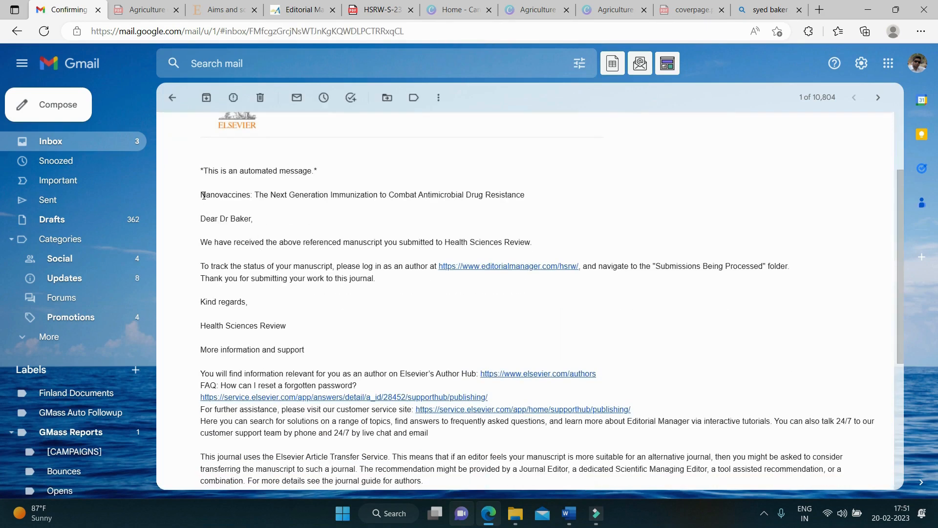
left_click_drag(203, 195, 339, 270)
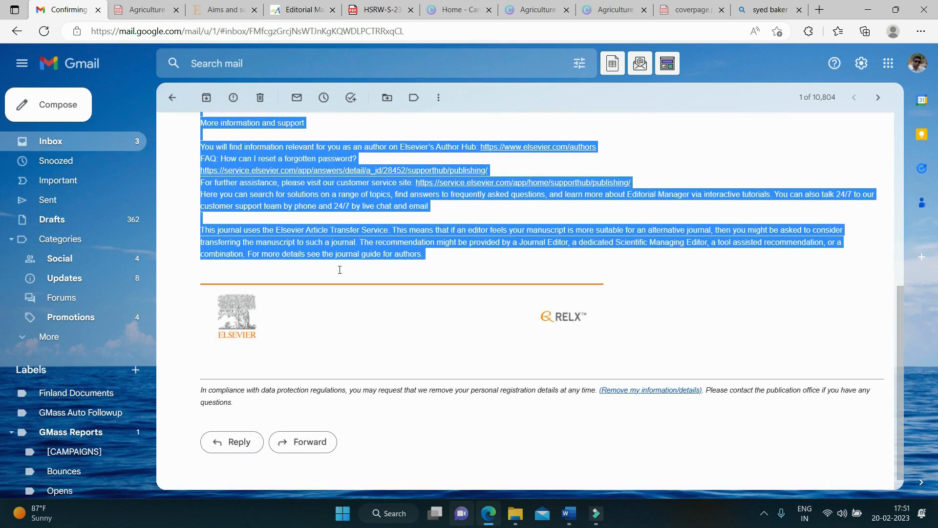
left_click(77, 142)
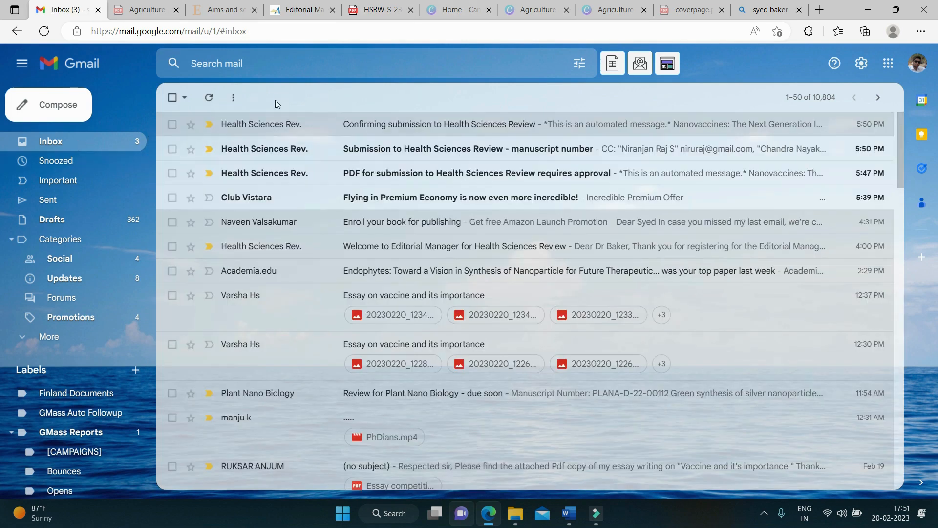
Step: Open the Guide for Authors from the journal's Publish menu and jump to Submission Checklist
left_click(224, 5)
scroll(412, 254, "down", 3)
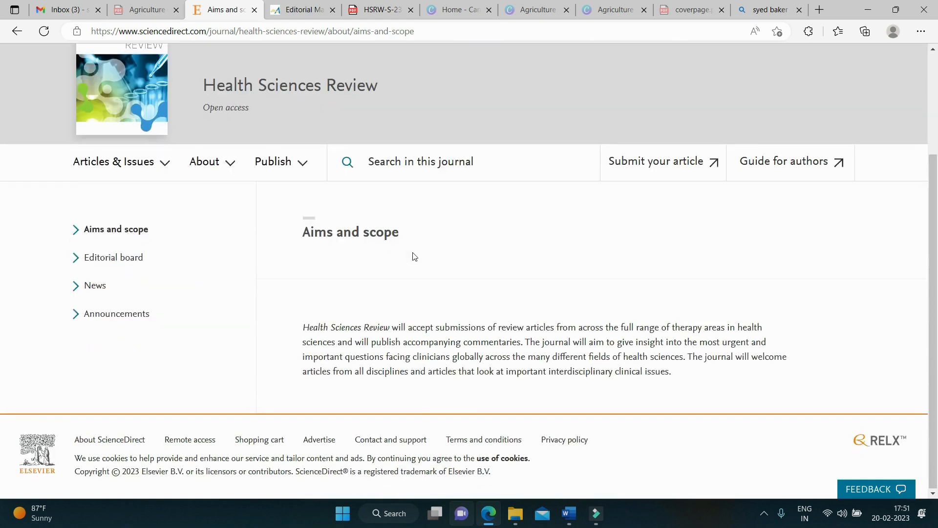
left_click(292, 172)
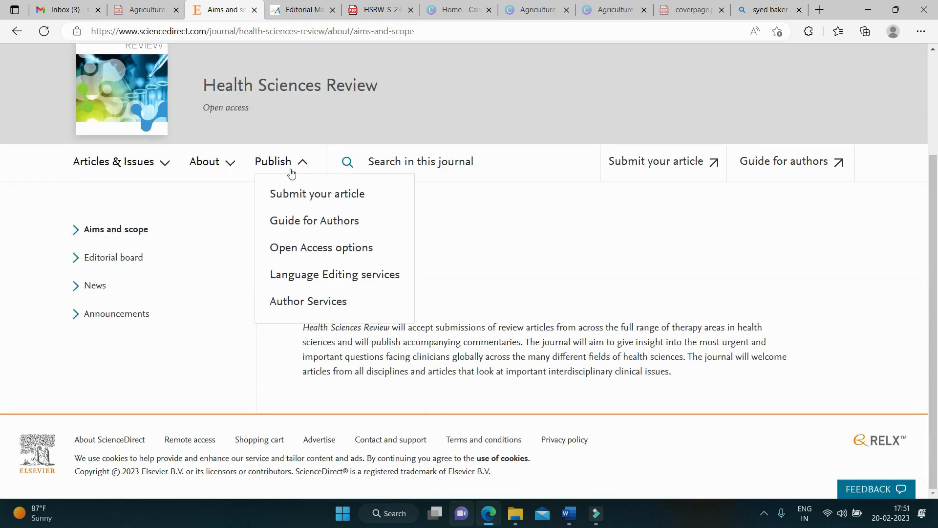
left_click(307, 223)
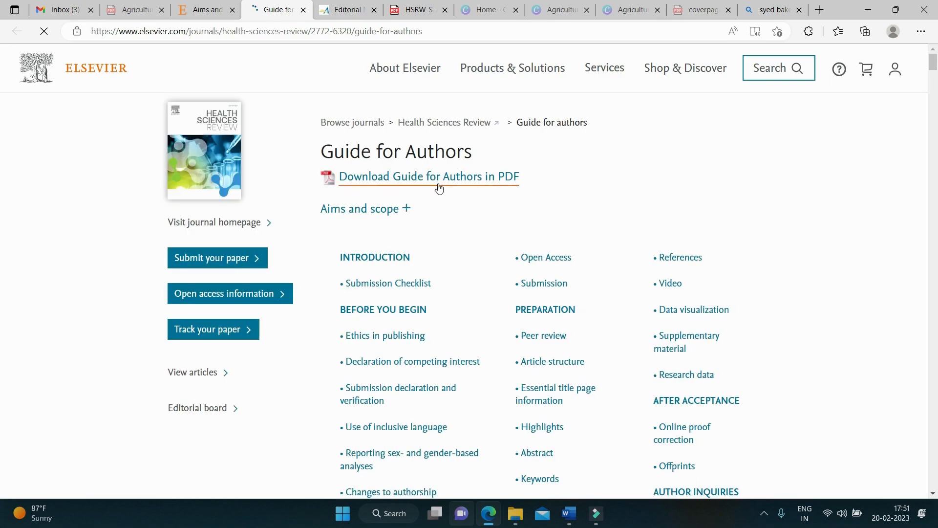
scroll(439, 188, "down", 7)
scroll(439, 188, "up", 6)
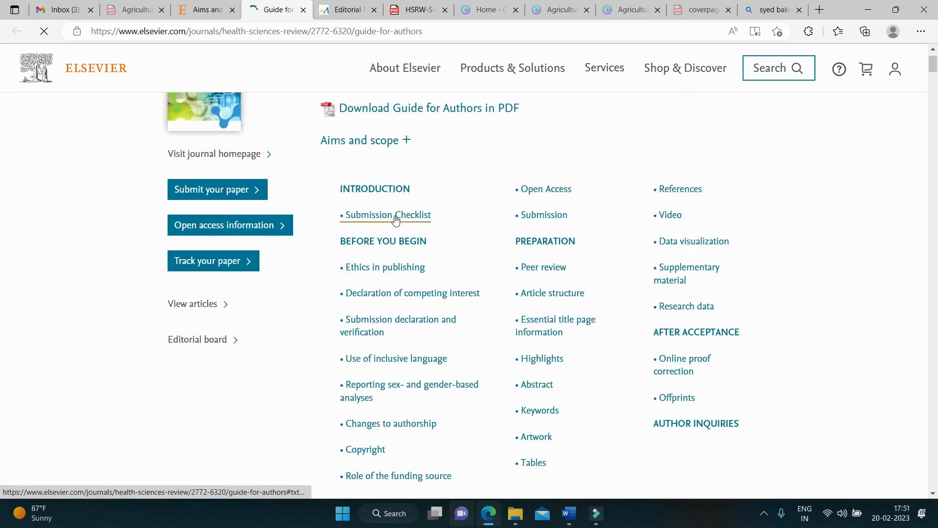
left_click(395, 218)
Step: Highlight the Submission Checklist heading and the article title guidance
scroll(398, 216, "down", 3)
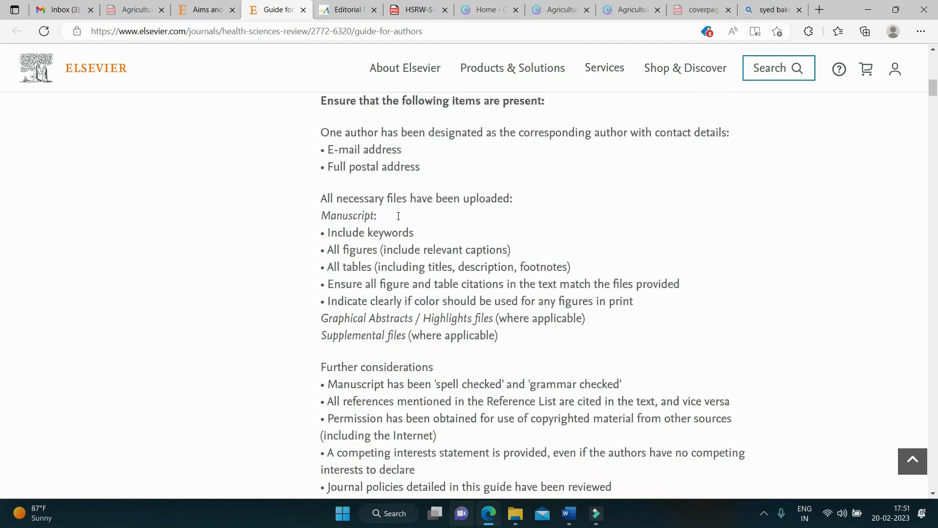
scroll(398, 216, "up", 5)
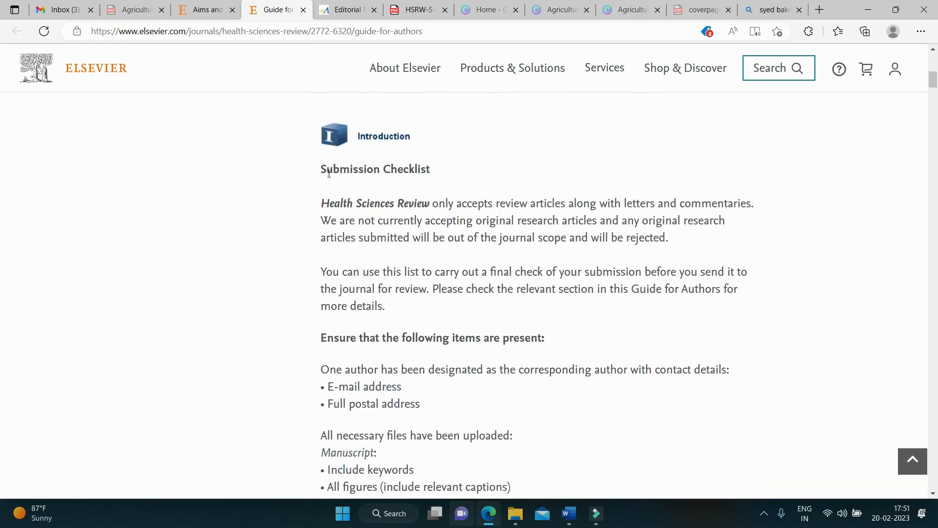
left_click_drag(324, 171, 437, 173)
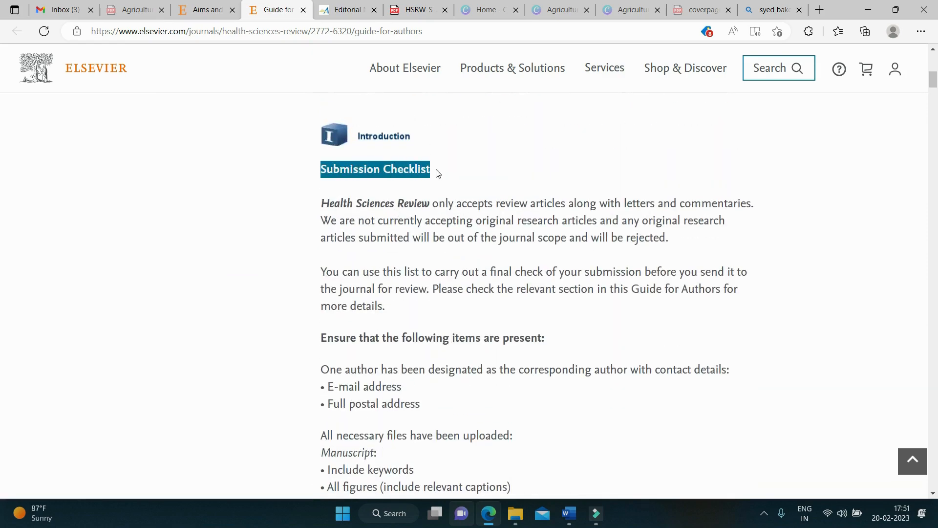
scroll(427, 251, "down", 15)
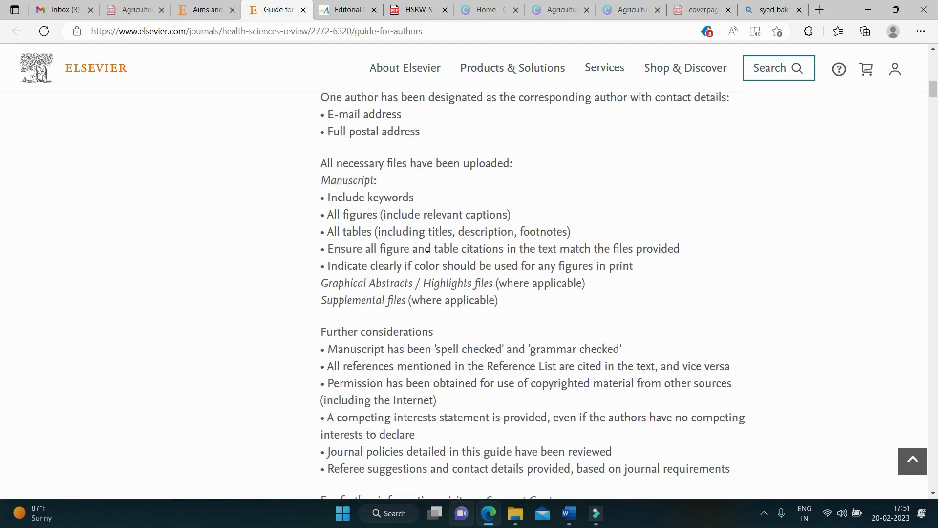
scroll(427, 251, "down", 20)
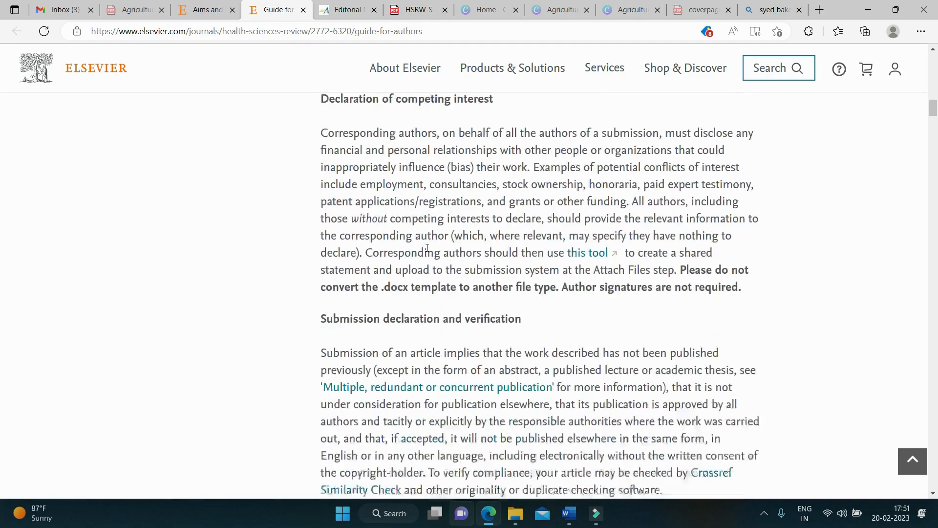
scroll(426, 249, "down", 20)
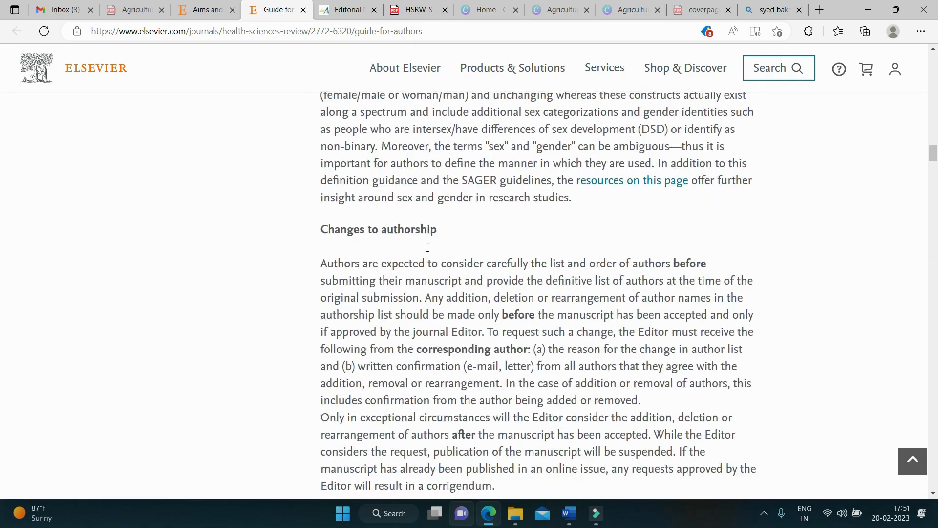
scroll(428, 251, "down", 20)
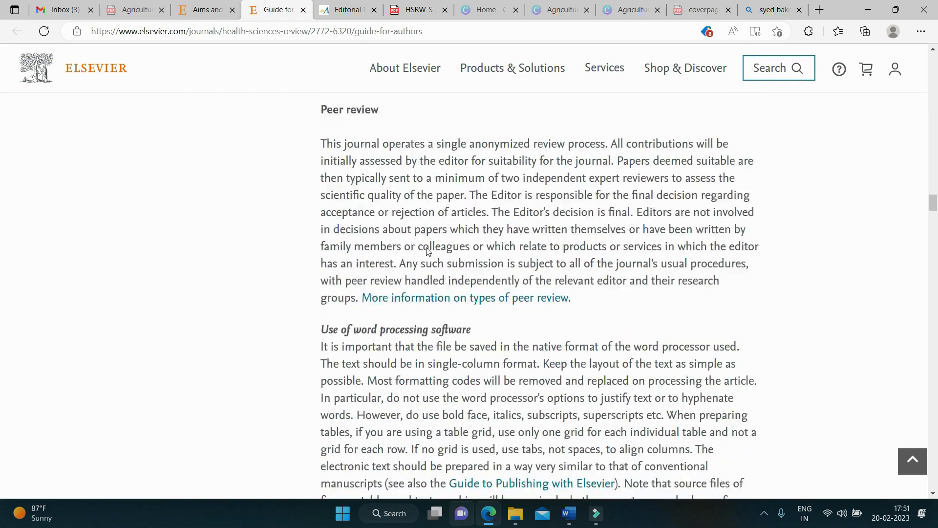
scroll(426, 248, "down", 10)
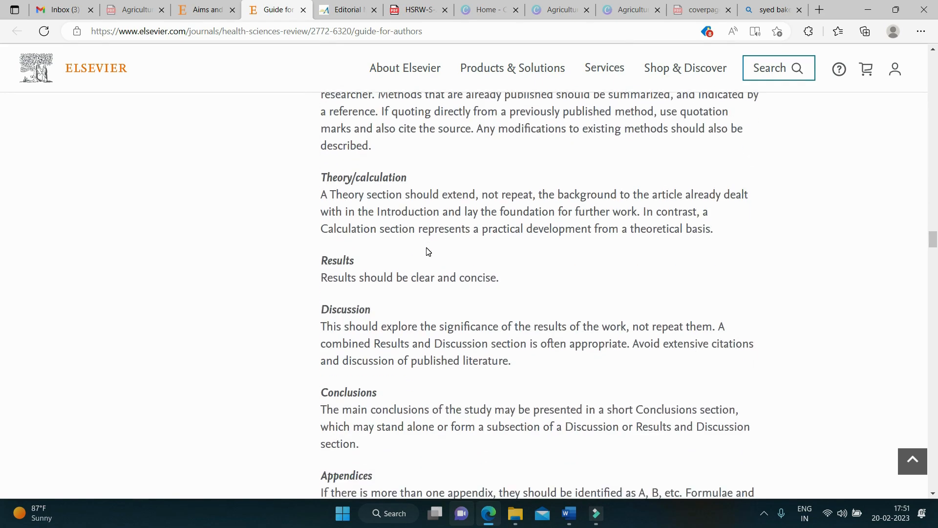
scroll(427, 248, "up", 3)
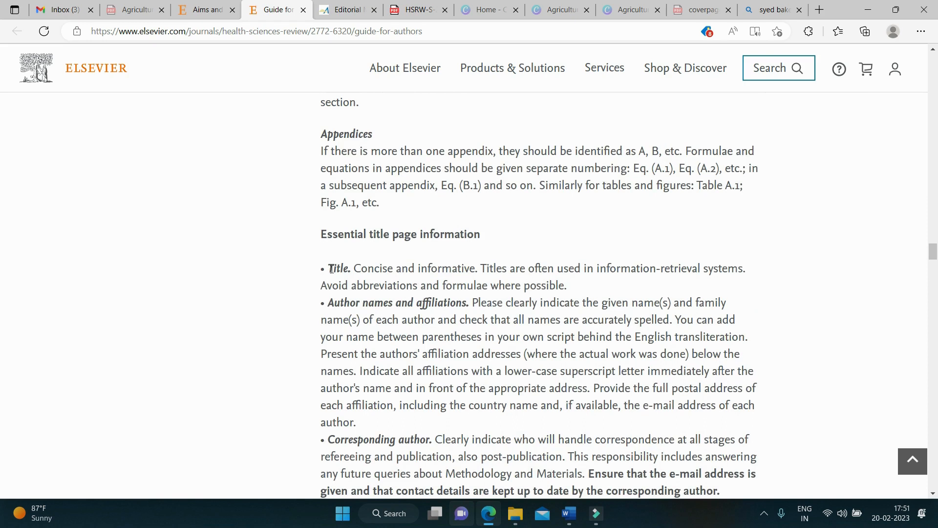
left_click_drag(331, 270, 464, 270)
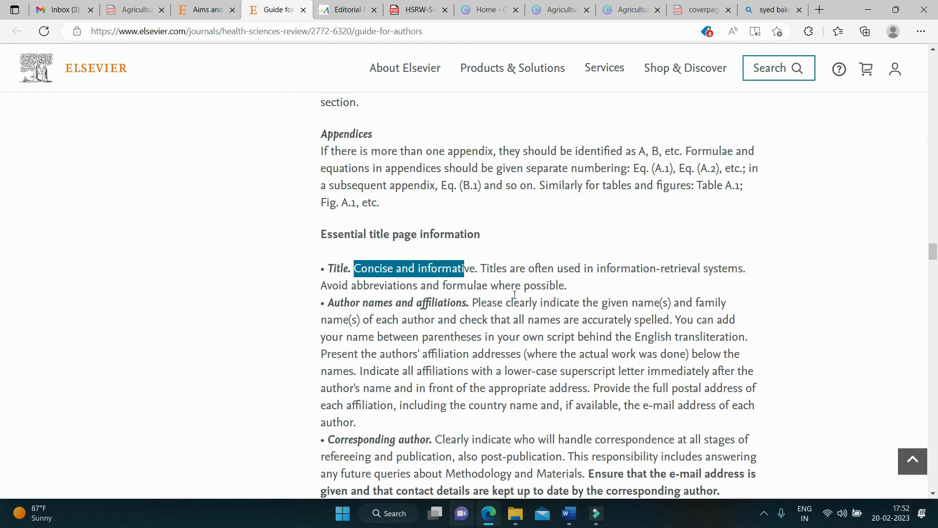
Step: Highlight the Author names and affiliations paragraph in the Guide for Authors
scroll(546, 287, "down", 1)
left_click(358, 253)
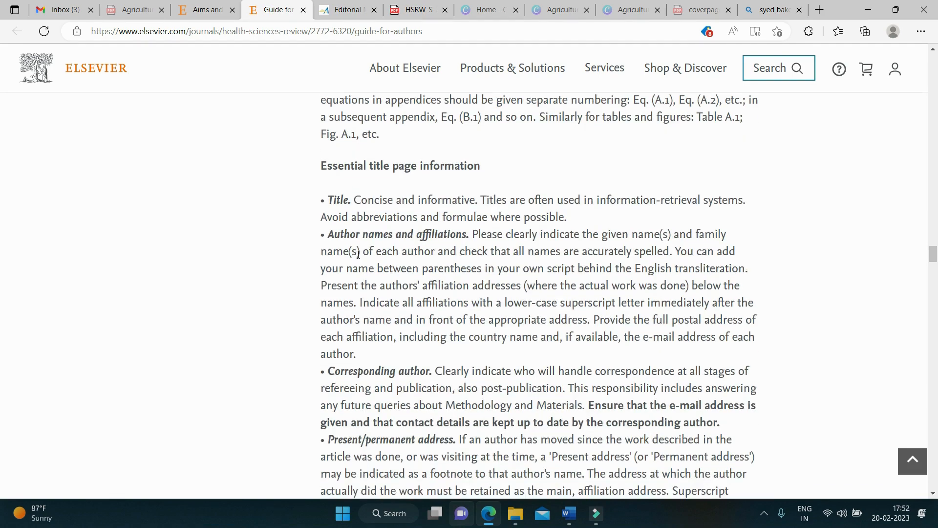
left_click_drag(332, 234, 405, 354)
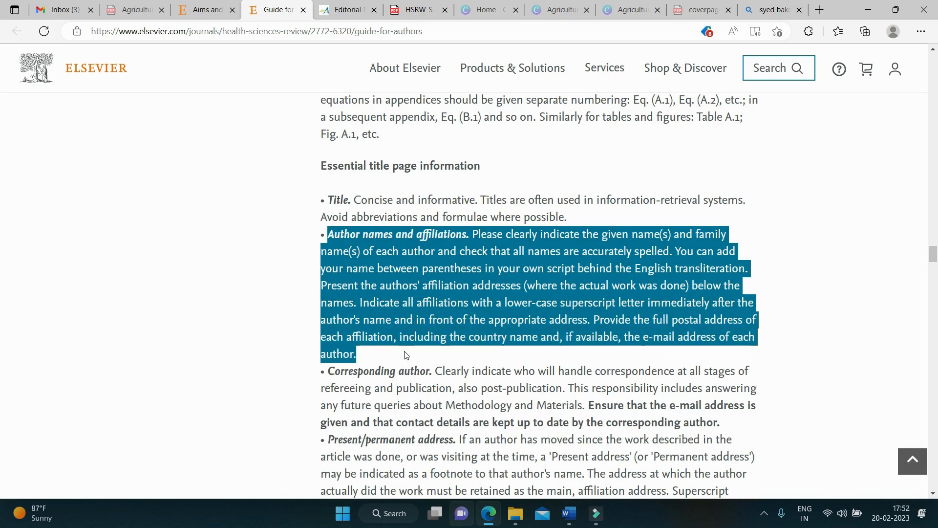
left_click(474, 234)
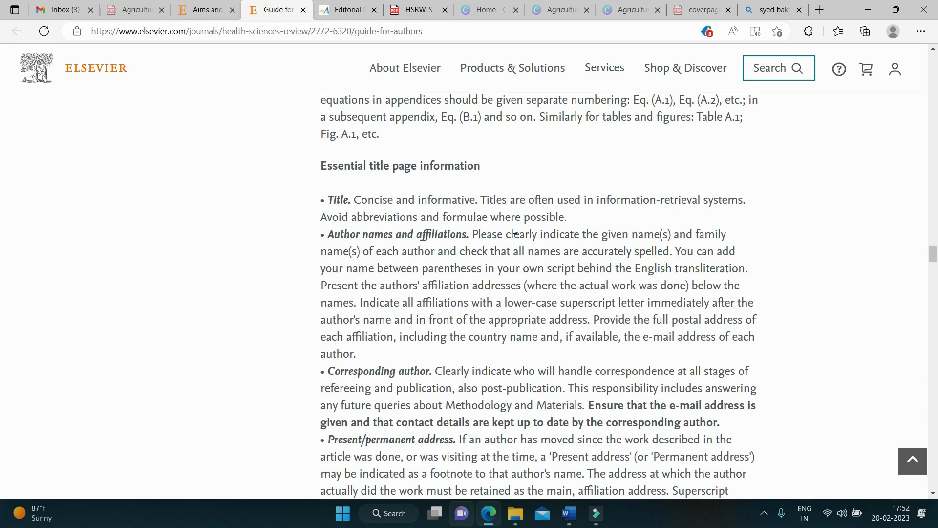
Step: Highlight the Present/permanent address paragraph further down the title page section
scroll(515, 237, "down", 3)
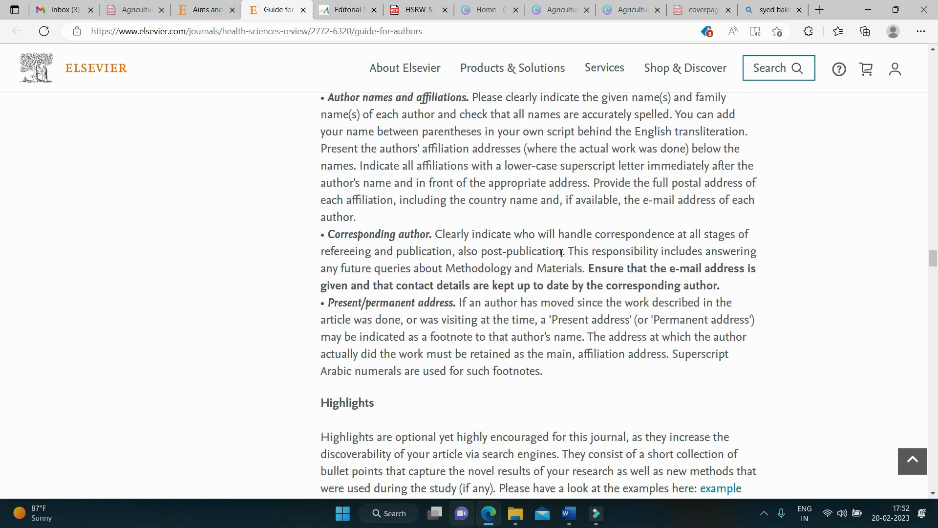
scroll(470, 272, "down", 3)
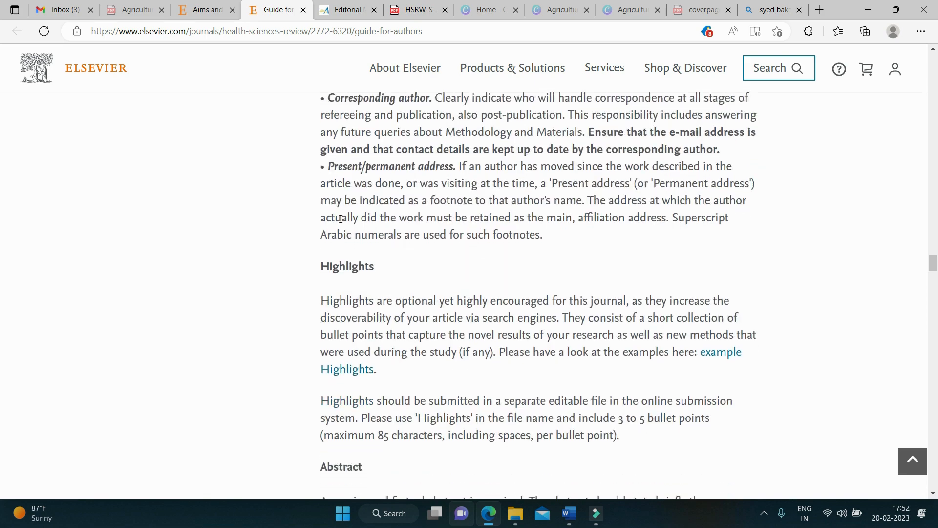
scroll(331, 196, "down", 3)
scroll(342, 186, "up", 3)
left_click_drag(332, 166, 540, 234)
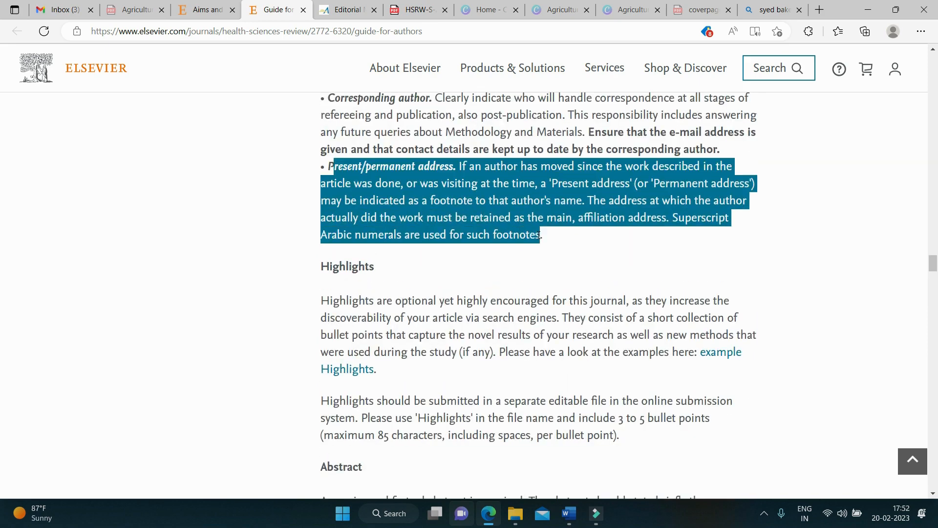
scroll(383, 254, "down", 2)
left_click(345, 225)
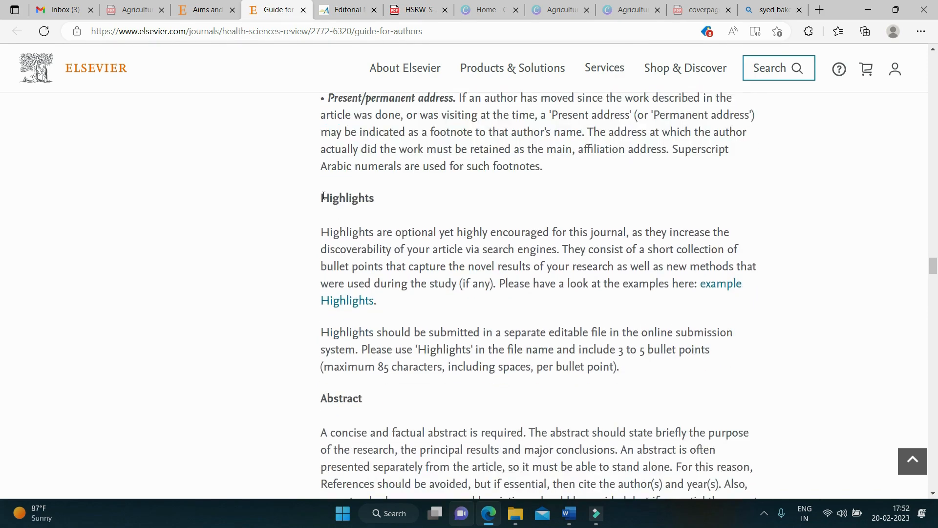
Step: Mark the Highlights heading and its bullet-points sentence, then continue to the Abstract
left_click_drag(323, 195, 403, 308)
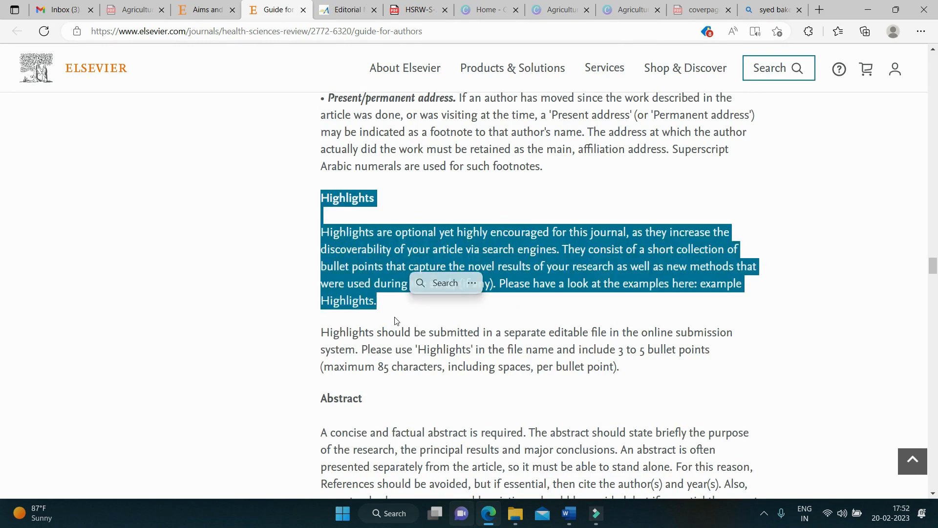
left_click(337, 269)
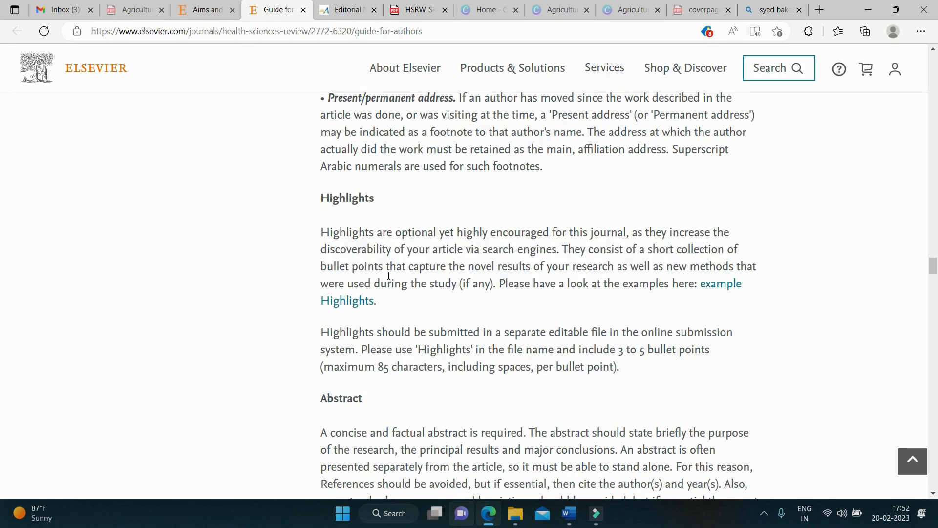
left_click_drag(323, 268, 648, 268)
scroll(513, 278, "down", 5)
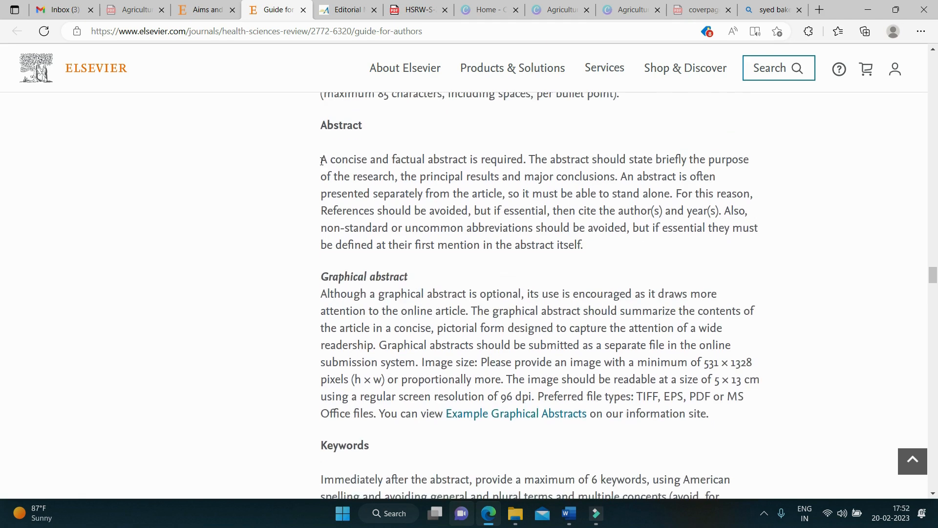
Step: Highlight the Abstract and Graphical abstract requirement paragraphs
left_click_drag(322, 161, 590, 253)
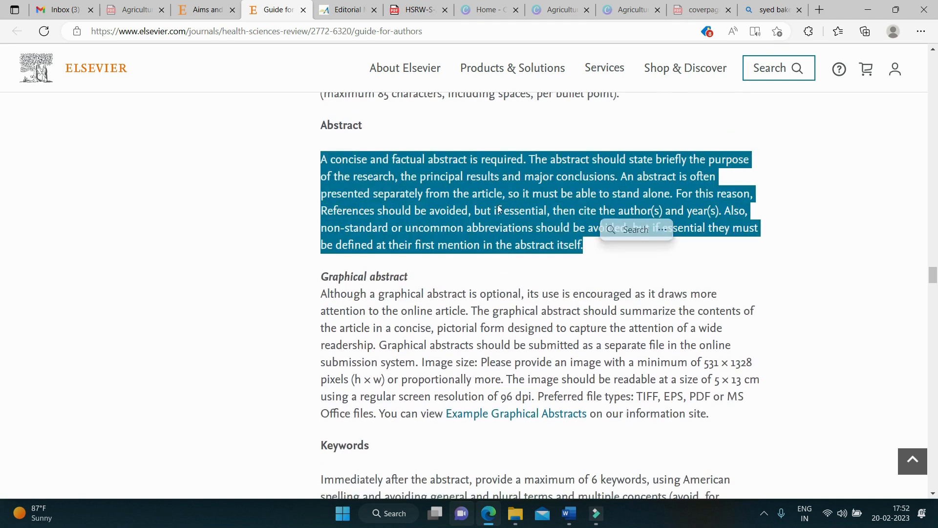
scroll(360, 176, "down", 3)
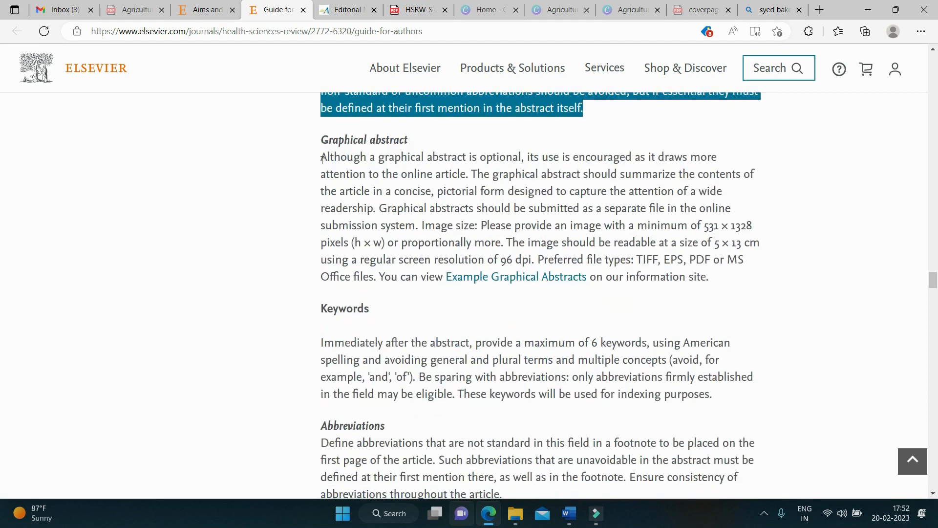
left_click_drag(322, 158, 754, 274)
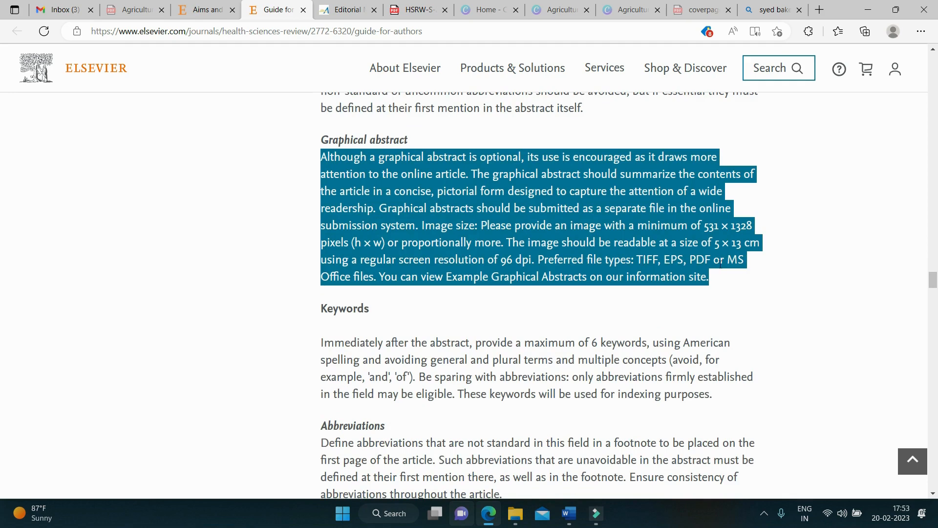
left_click(615, 319)
scroll(603, 315, "down", 4)
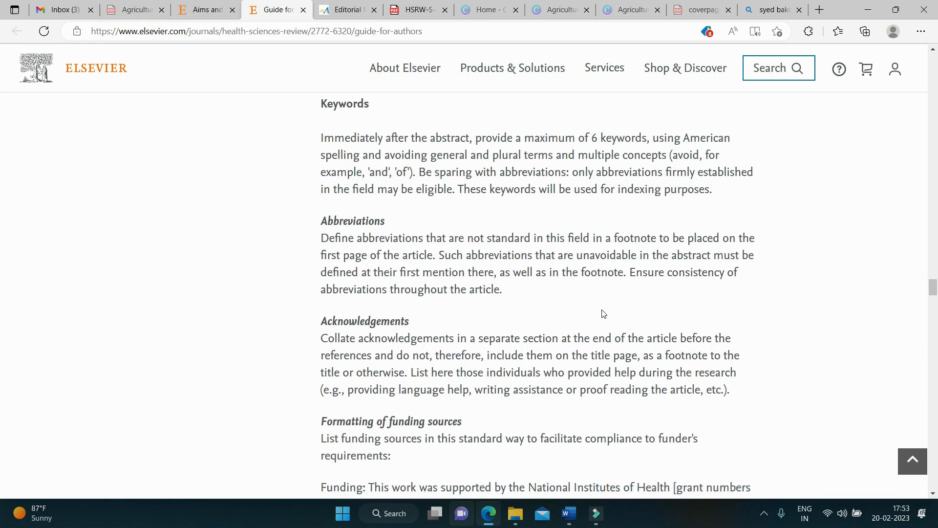
Step: Highlight the Keywords, Abbreviations and Acknowledgements paragraphs, continuing down to Math formulae
left_click_drag(326, 142, 740, 199)
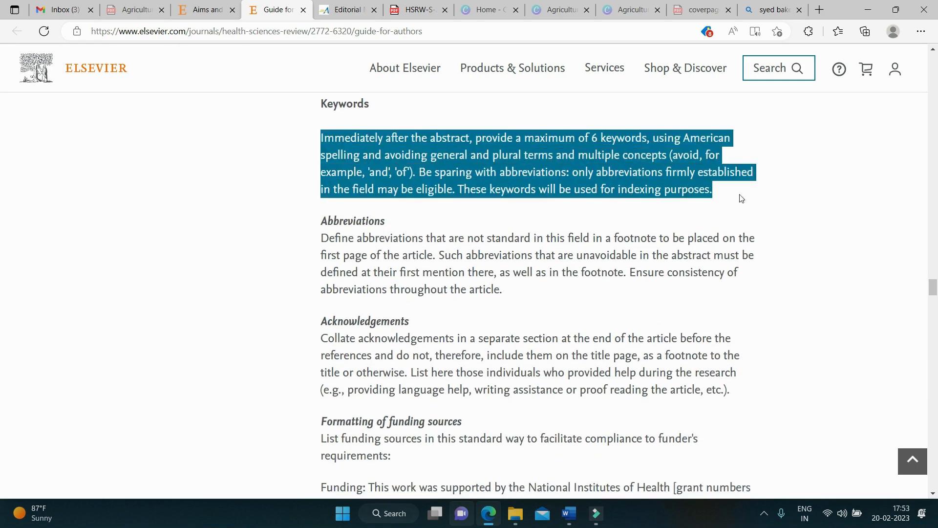
scroll(442, 232, "down", 3)
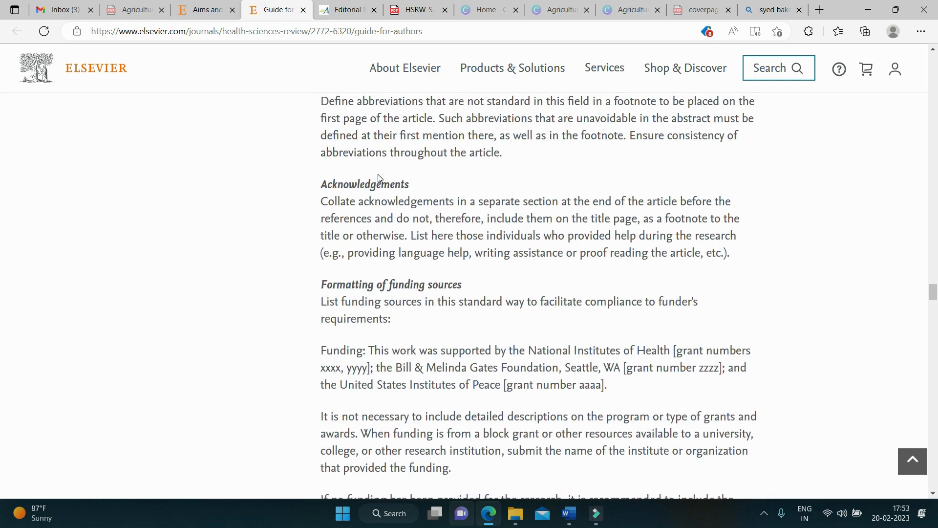
scroll(377, 174, "up", 2)
left_click_drag(322, 169, 512, 226)
left_click_drag(327, 269, 537, 322)
scroll(457, 364, "down", 2)
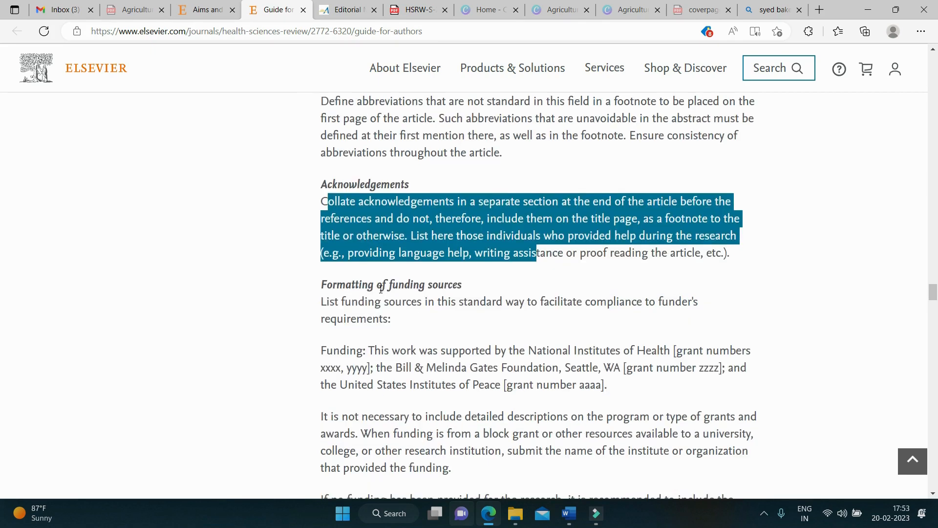
scroll(479, 329, "down", 8)
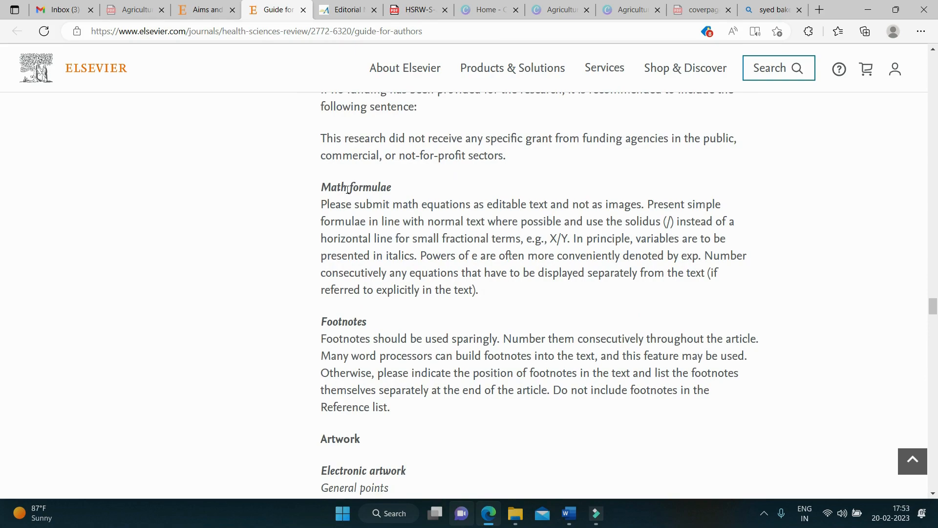
Step: Skim past the Artwork, Tables and References guidance to the Reference style examples
scroll(371, 183, "down", 4)
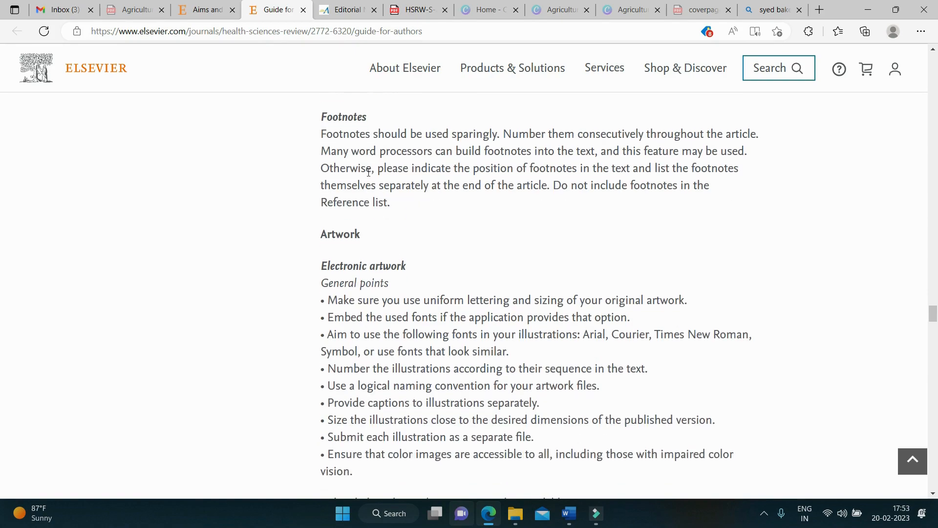
scroll(364, 260, "down", 4)
scroll(363, 260, "up", 4)
scroll(341, 293, "down", 1)
scroll(342, 293, "down", 15)
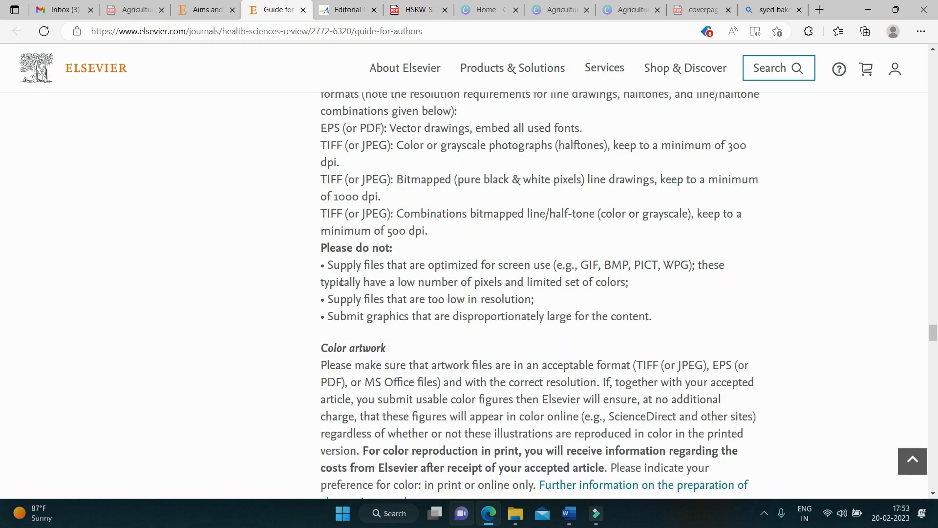
scroll(342, 282, "down", 12)
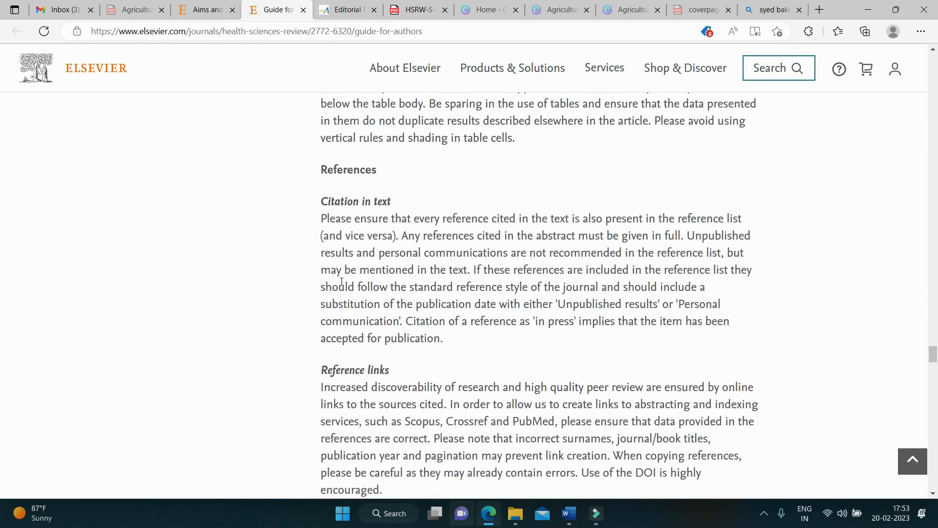
scroll(341, 281, "down", 14)
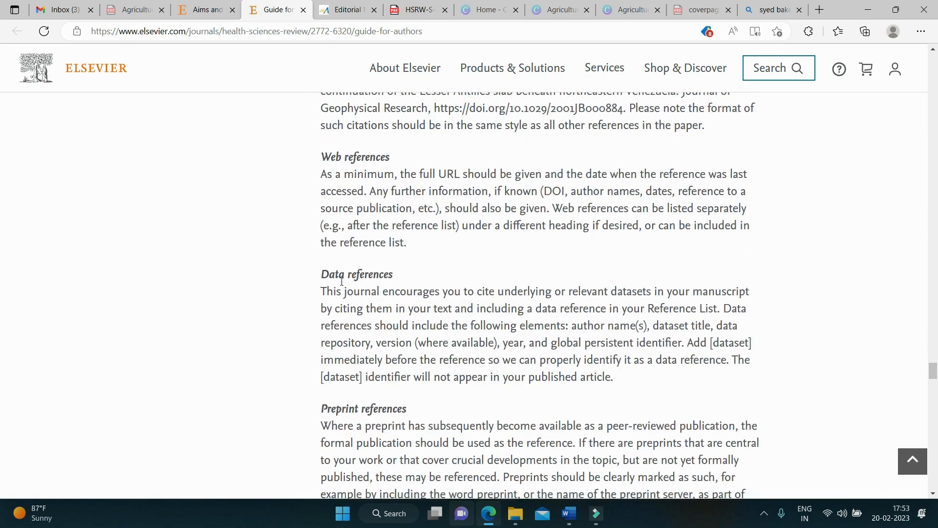
scroll(341, 282, "down", 7)
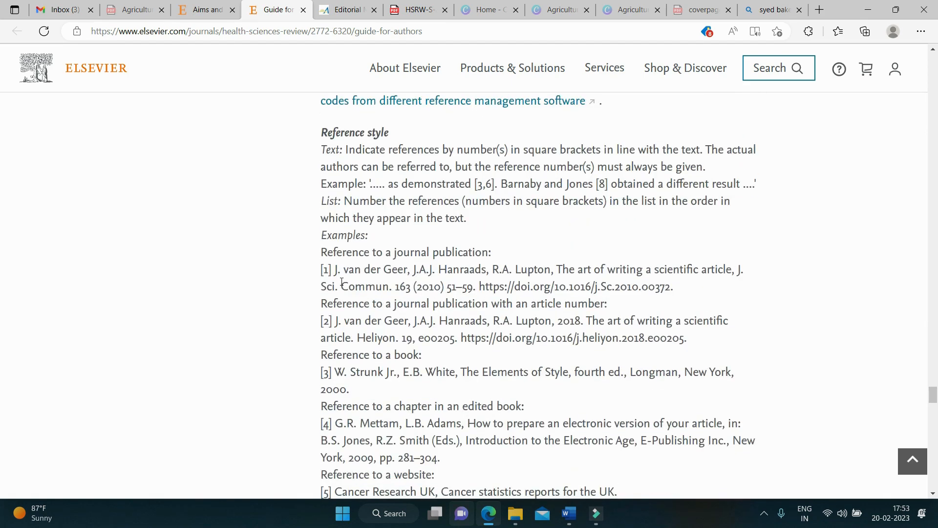